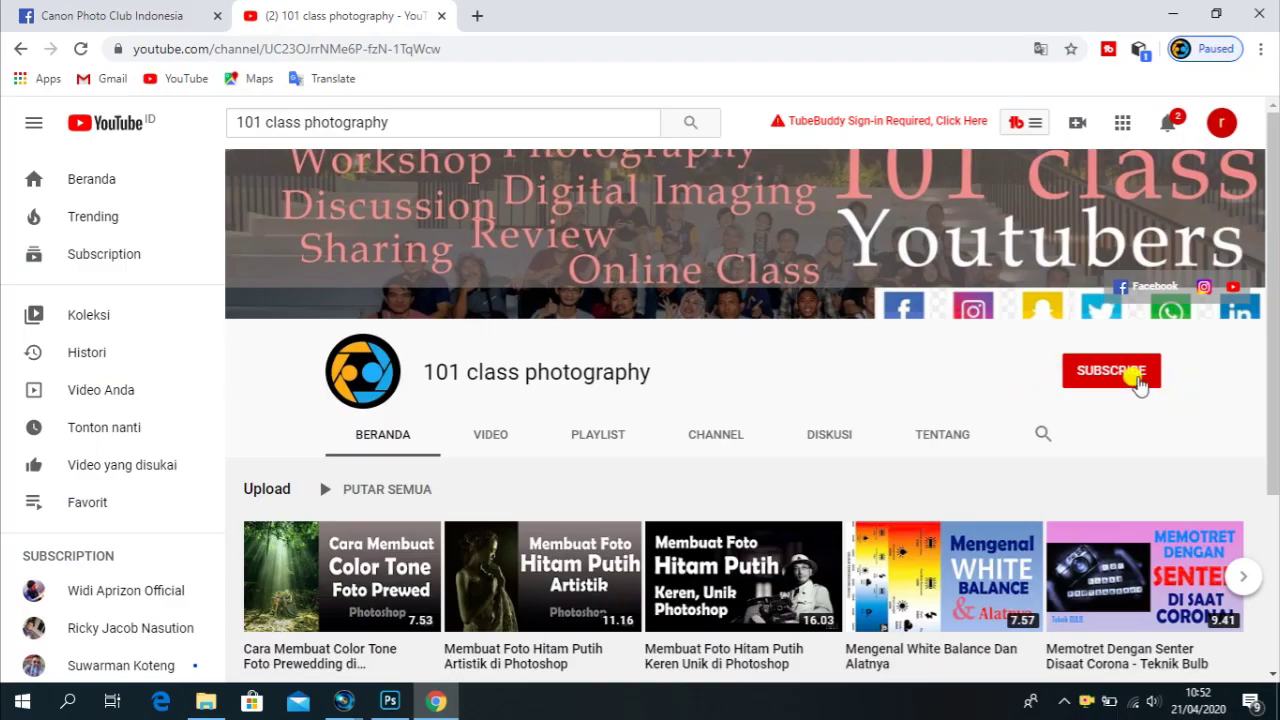
- Subscribe to the 101 class photography channel and set its notifications to Semua
click(1136, 378)
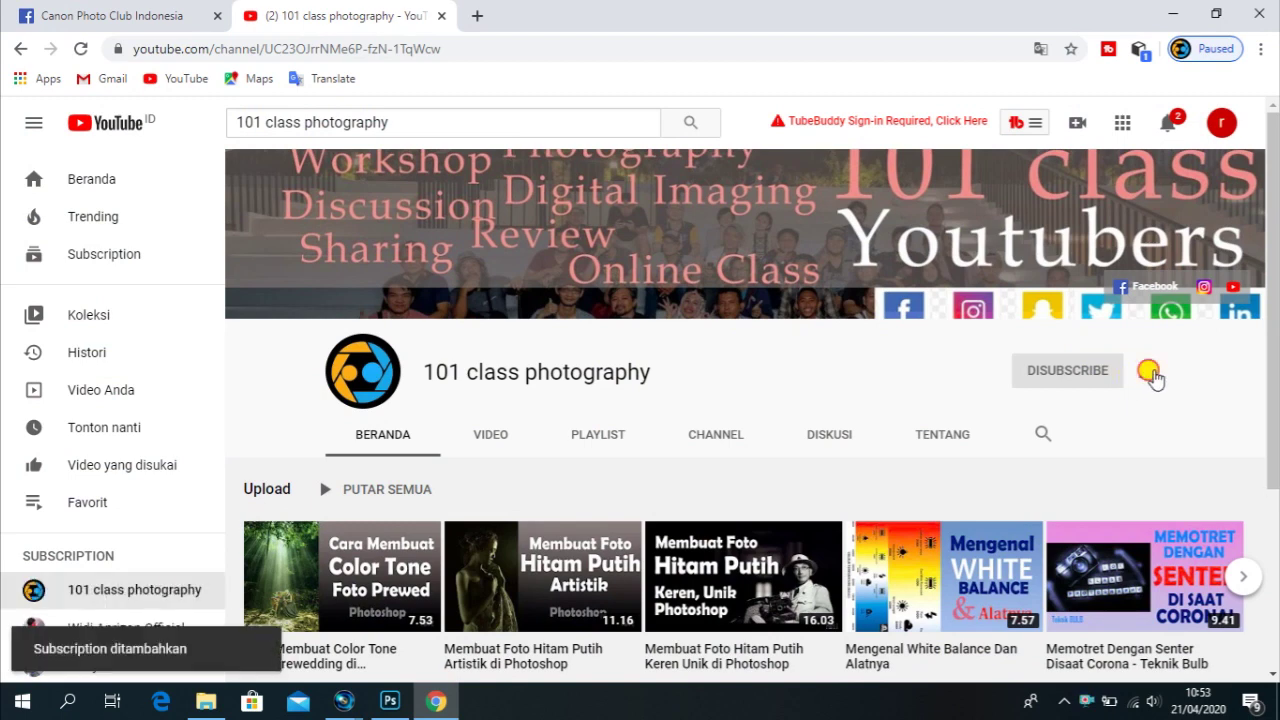
click(1150, 372)
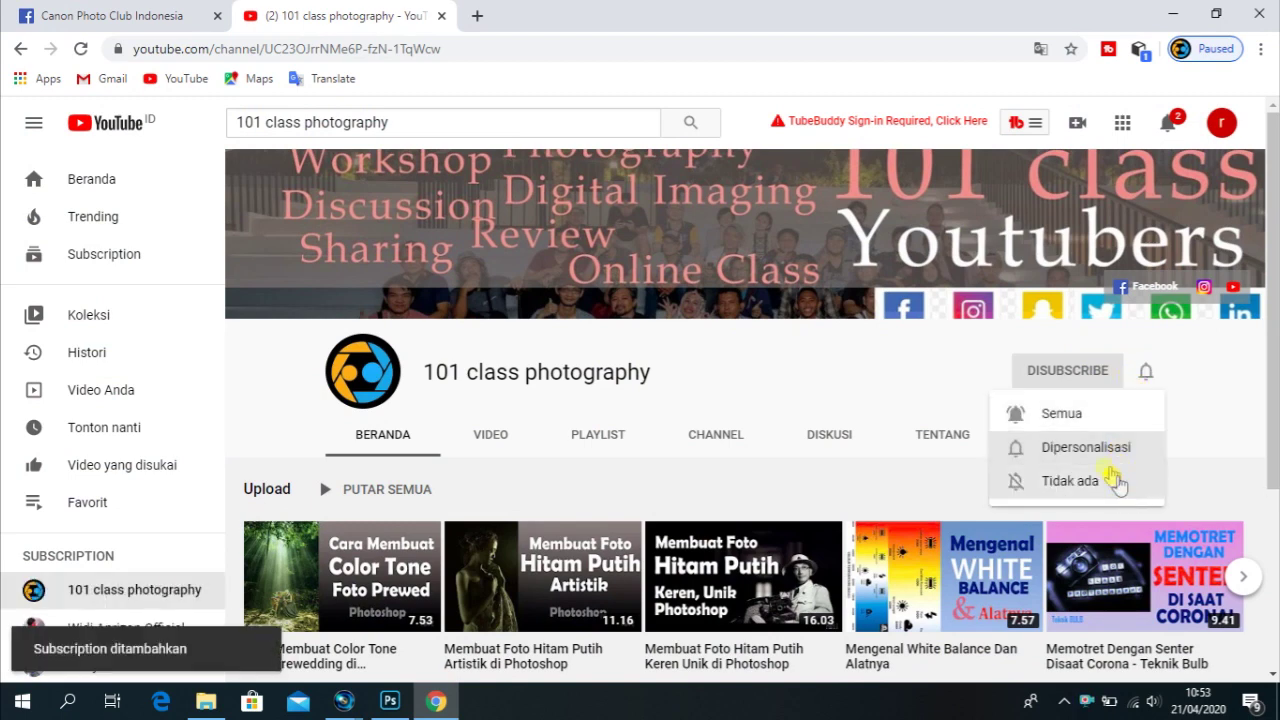
click(1083, 416)
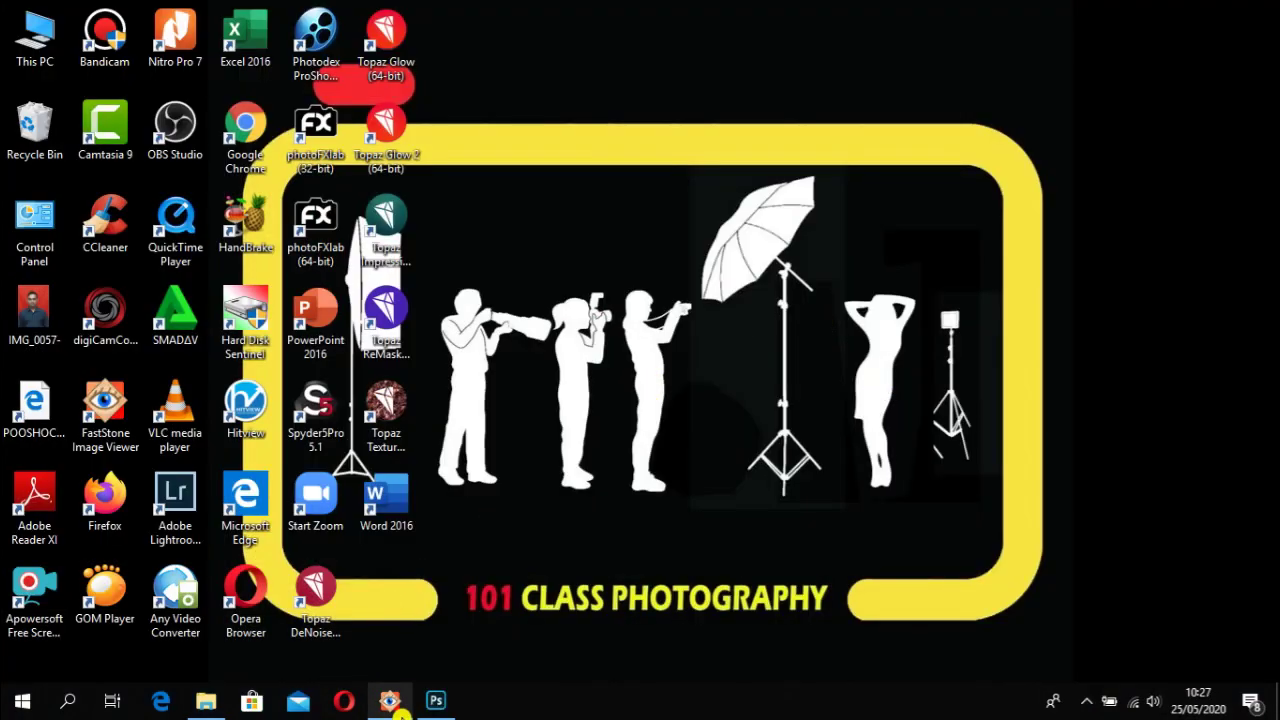
- In FastStone Image Viewer, view IMG_0603.JPG and IMG_0604.JPG full screen to compare the lighting setup and the portrait
click(390, 705)
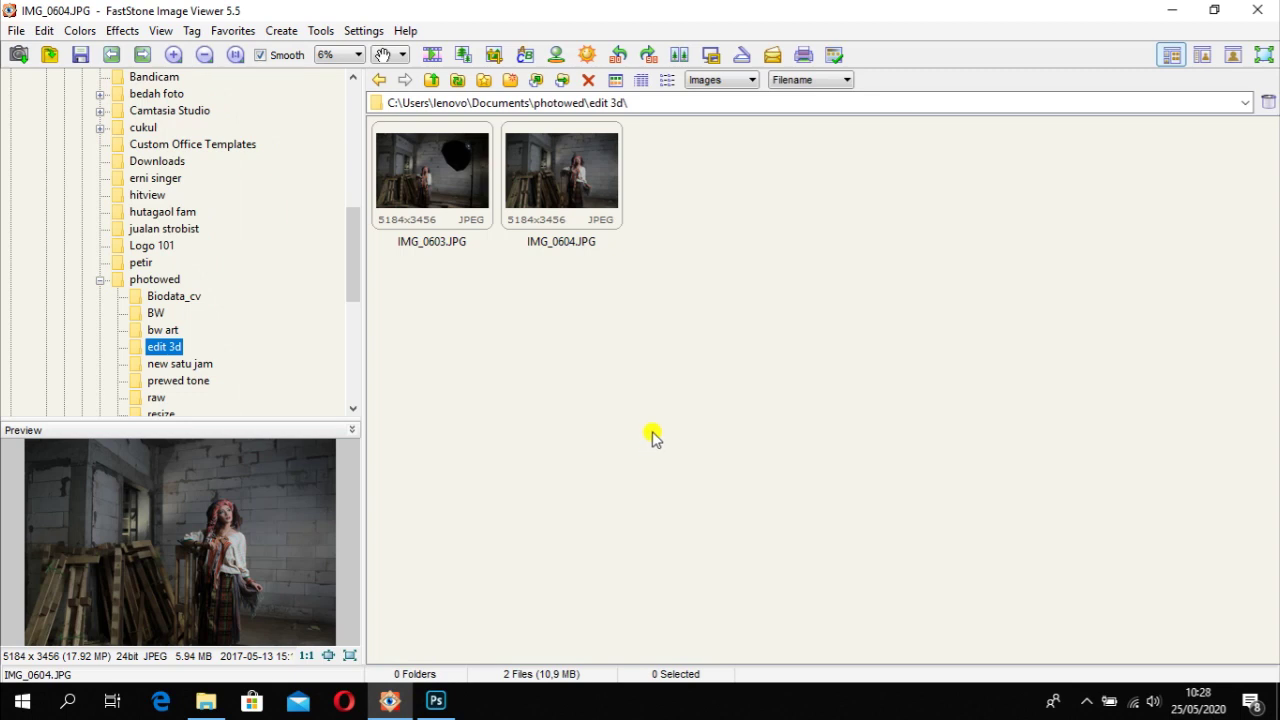
click(413, 165)
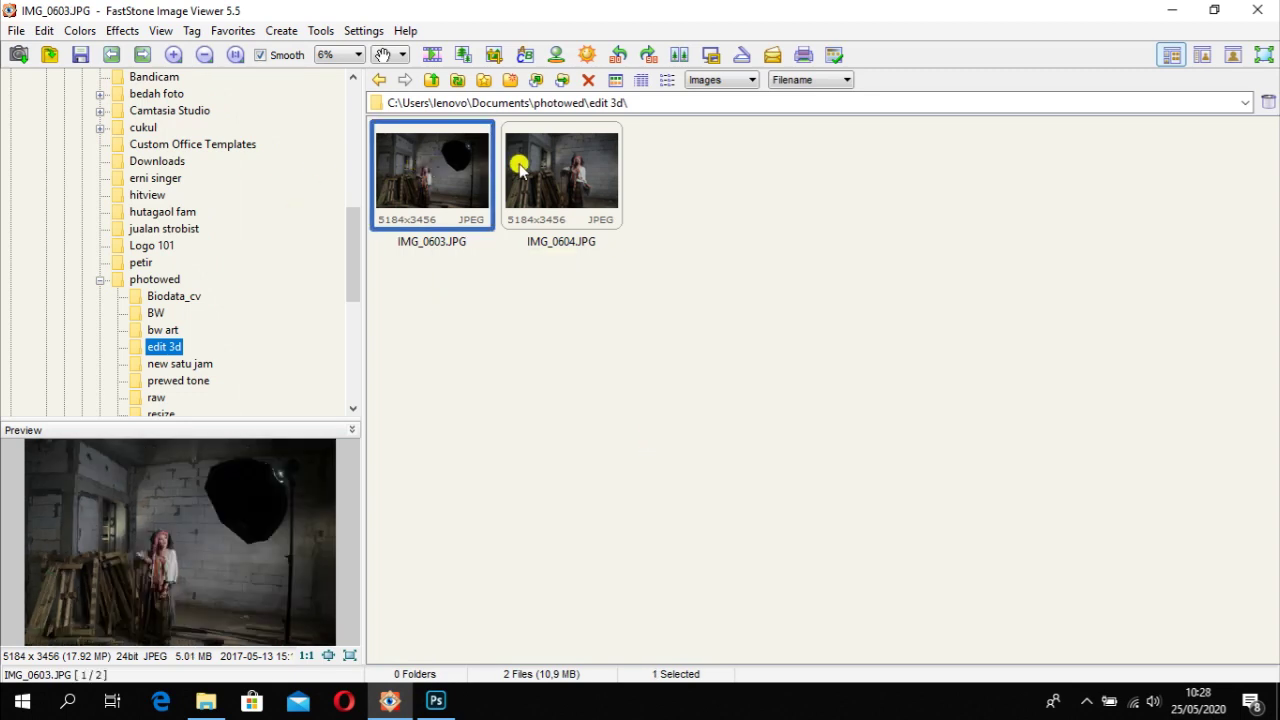
click(518, 168)
click(455, 173)
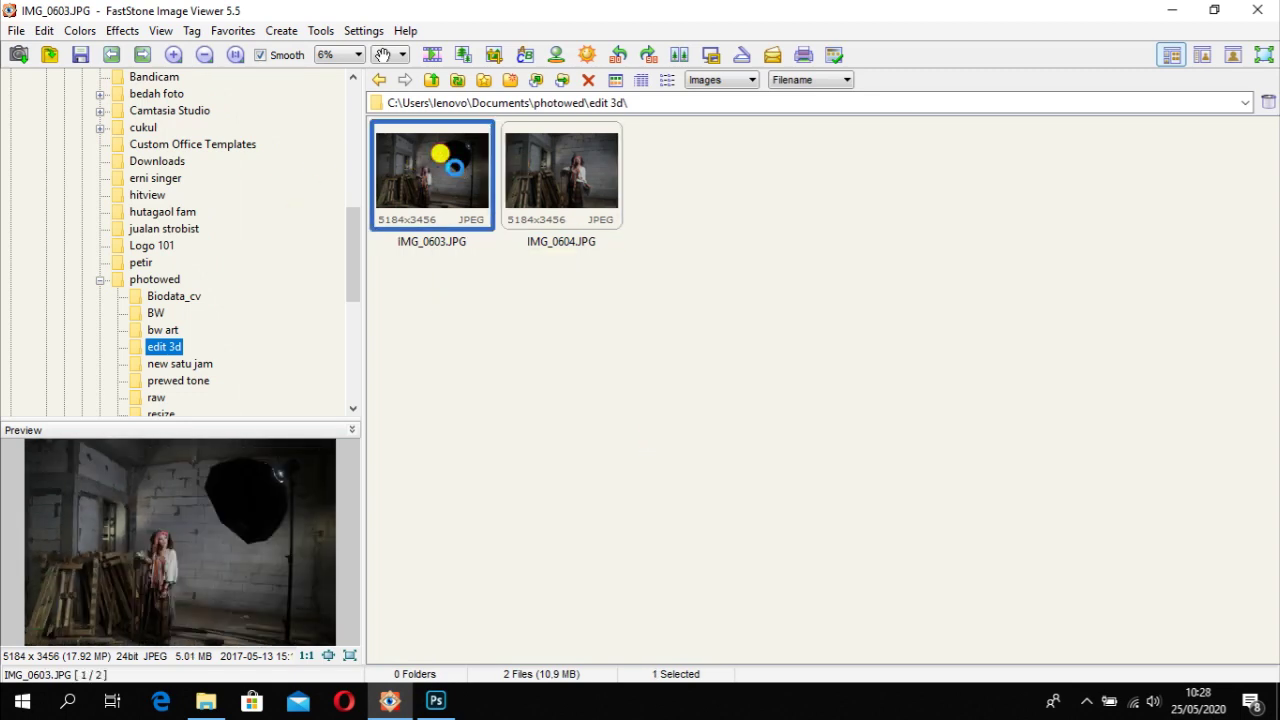
double_click(455, 168)
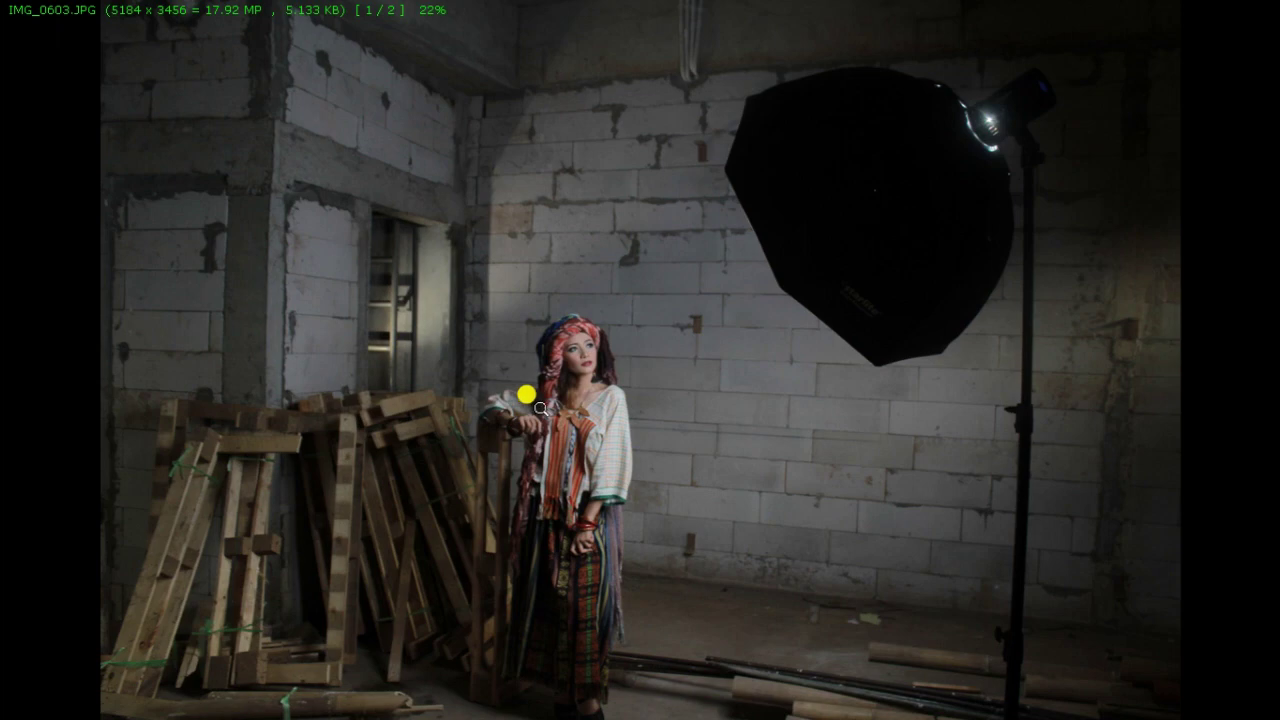
scroll(540, 409, down, 1)
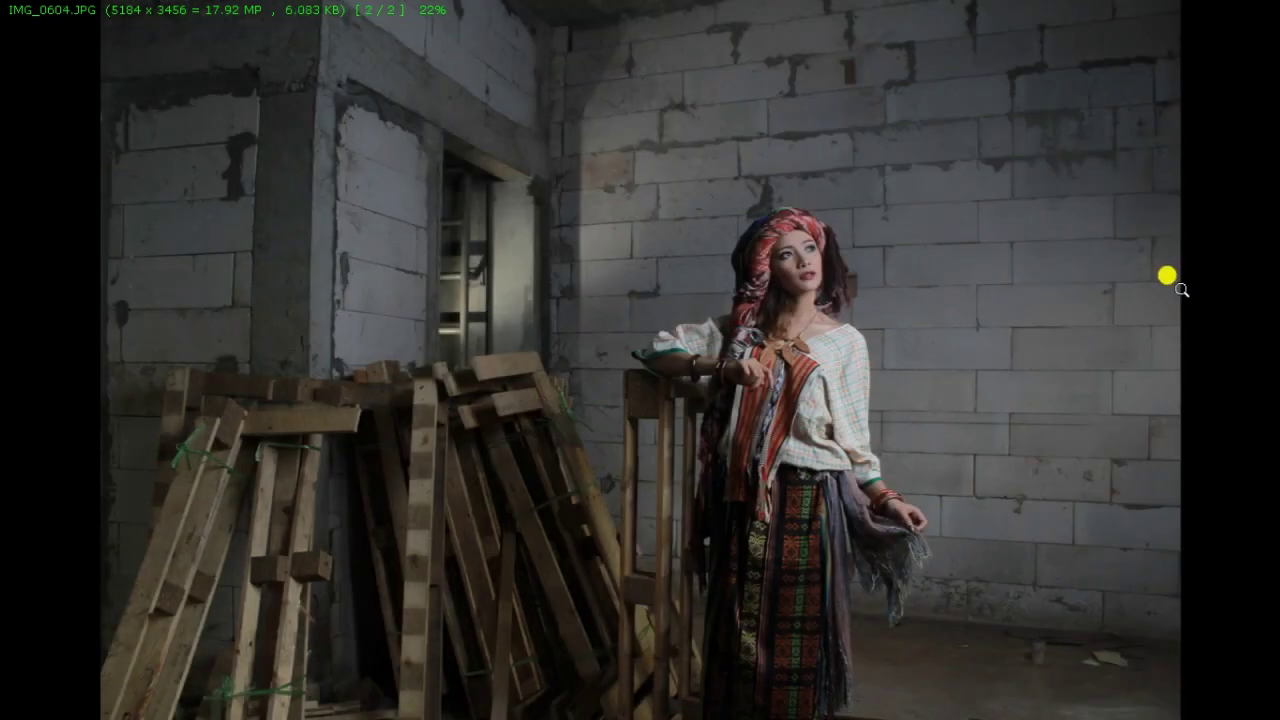
mouse_move(1277, 296)
key(Escape)
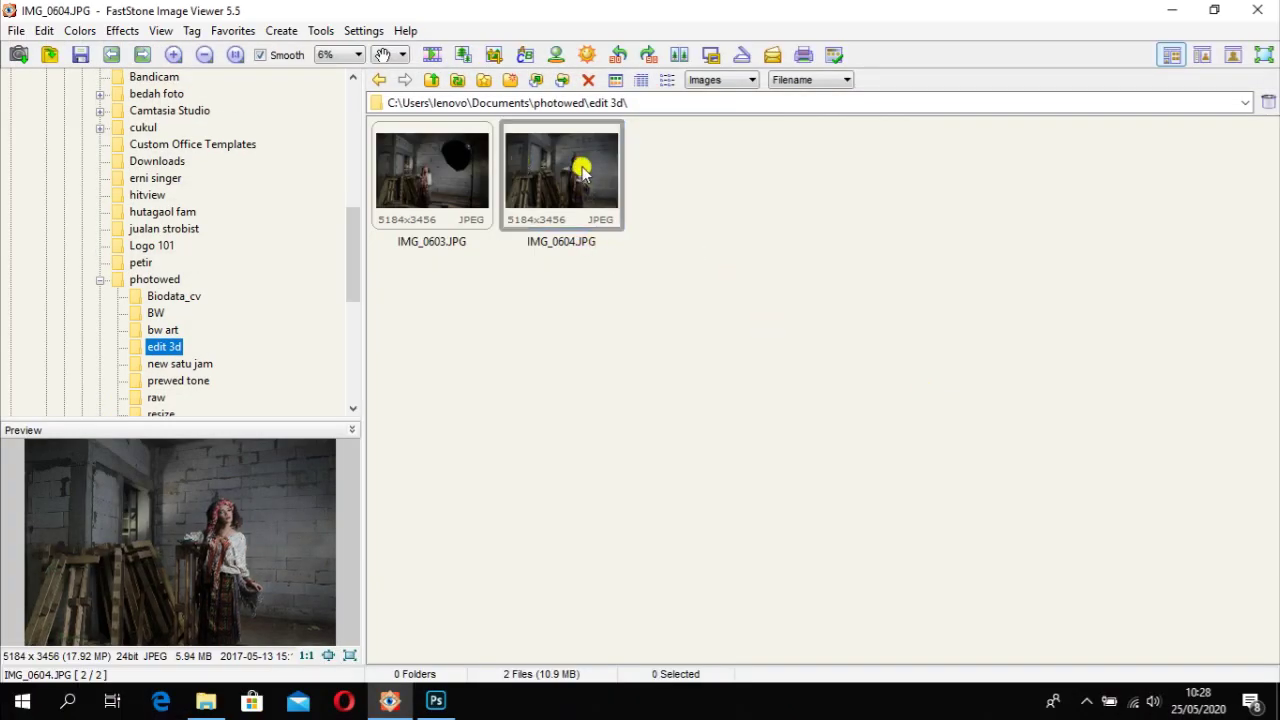
- Switch to Photoshop and examine the model's face and the whole photo at different magnifications
click(436, 700)
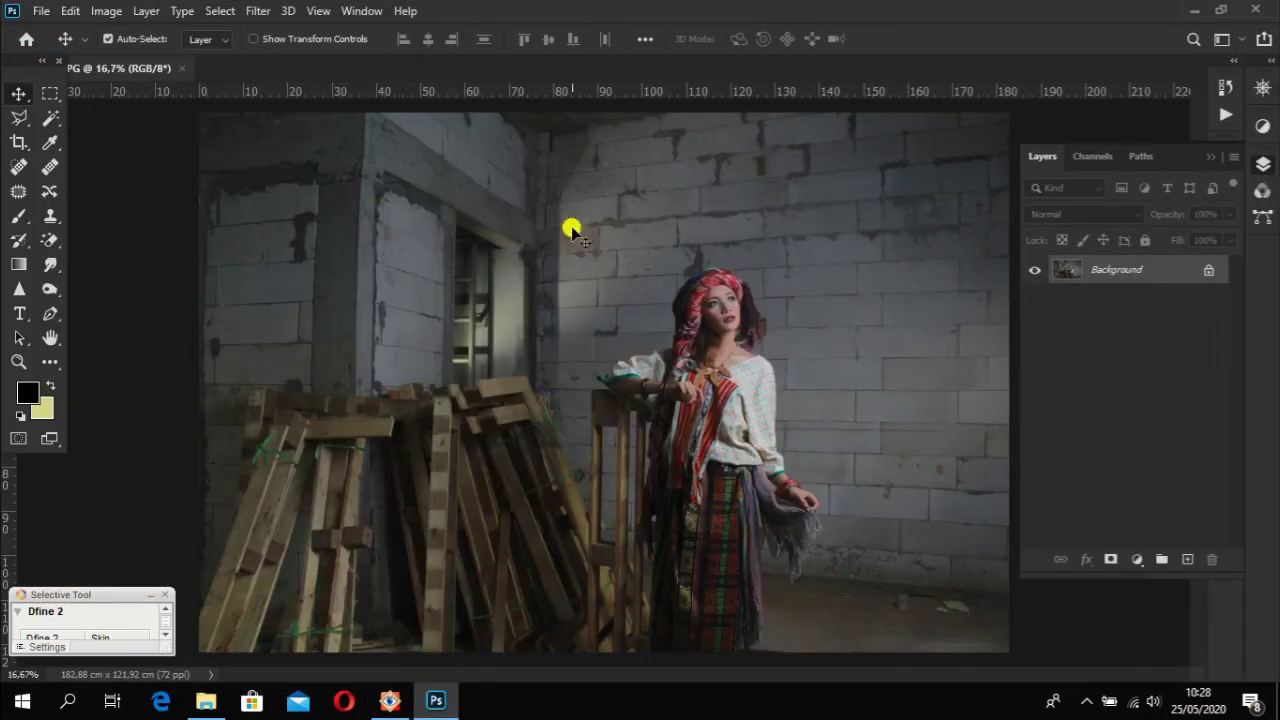
ctrl+click(745, 312)
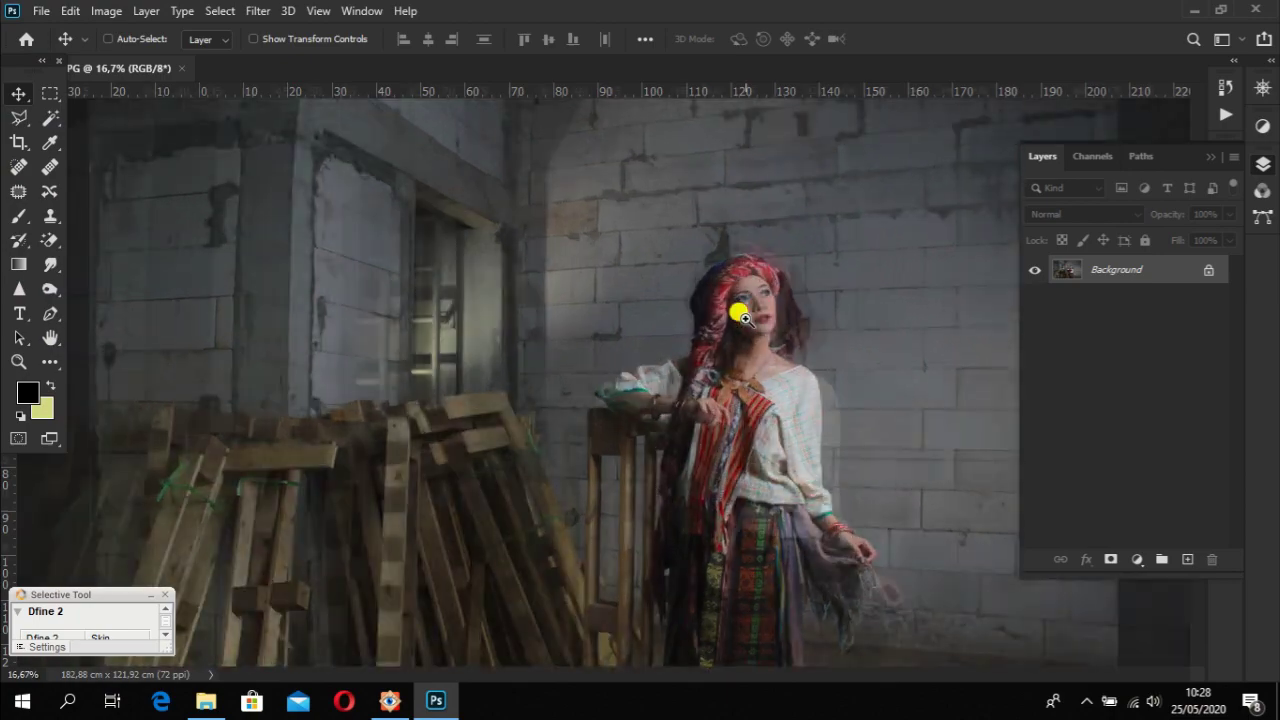
ctrl+click(745, 315)
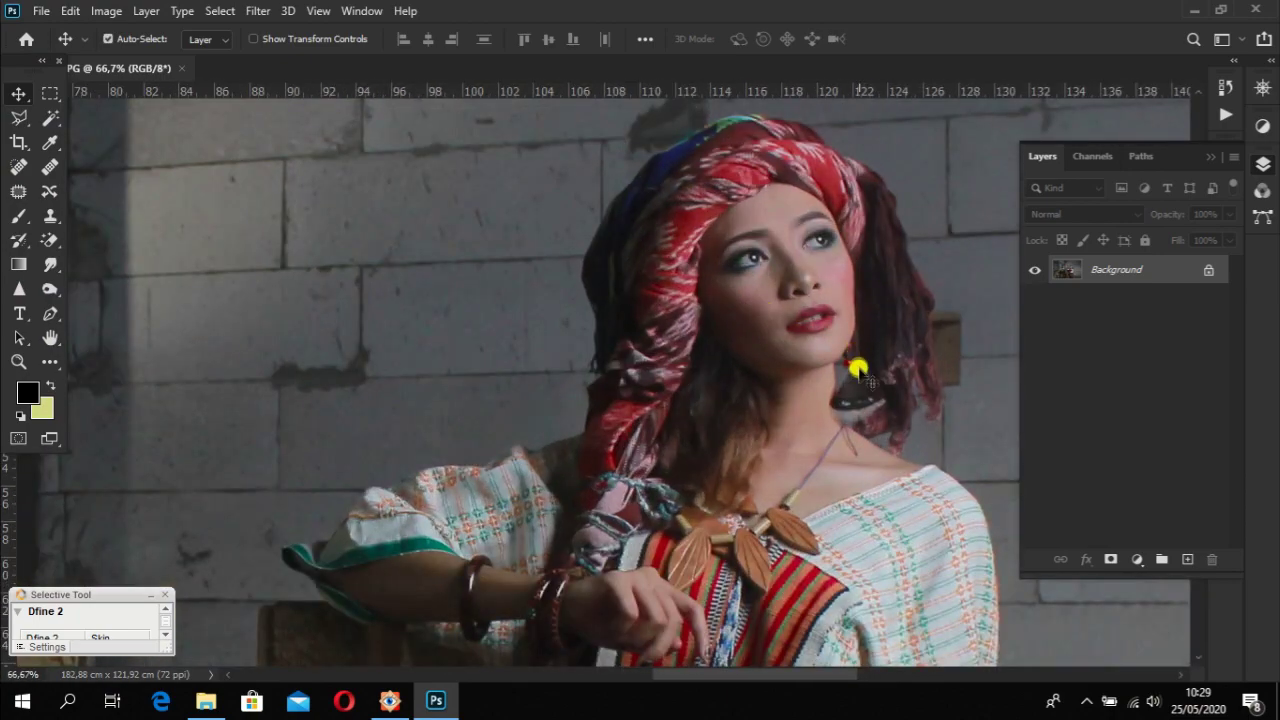
ctrl+click(850, 328)
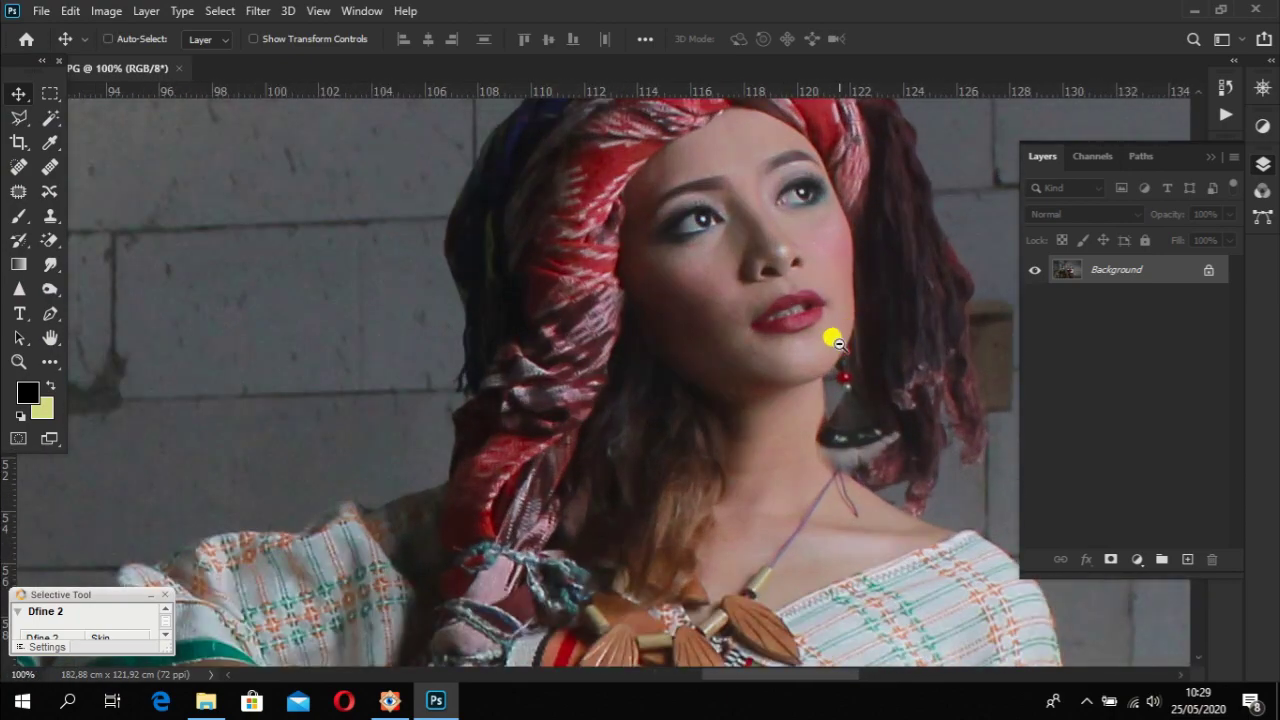
ctrl+alt+click(838, 343)
ctrl+alt+click(829, 334)
ctrl+alt+click(829, 340)
drag(660, 297, 666, 284)
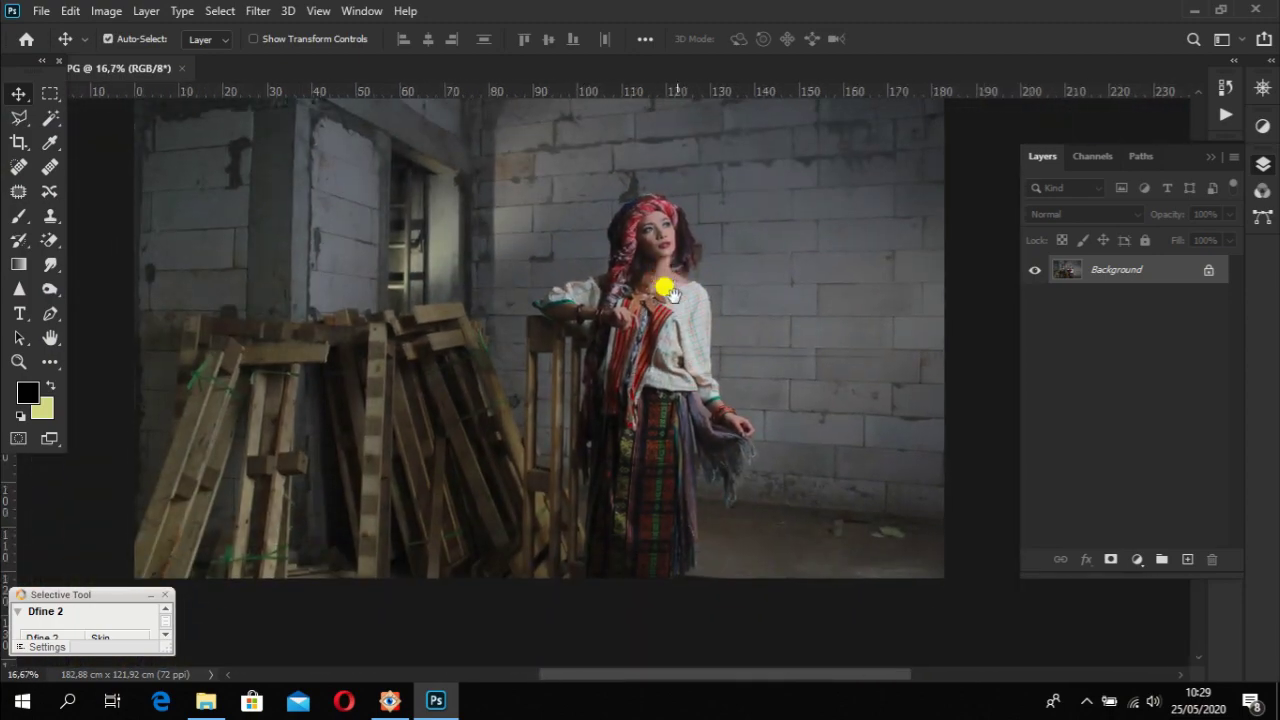
- Remove the short post standing on the floor near the wall with the Patch tool
ctrl+click(884, 480)
ctrl+click(884, 480)
ctrl+click(883, 480)
ctrl+click(883, 480)
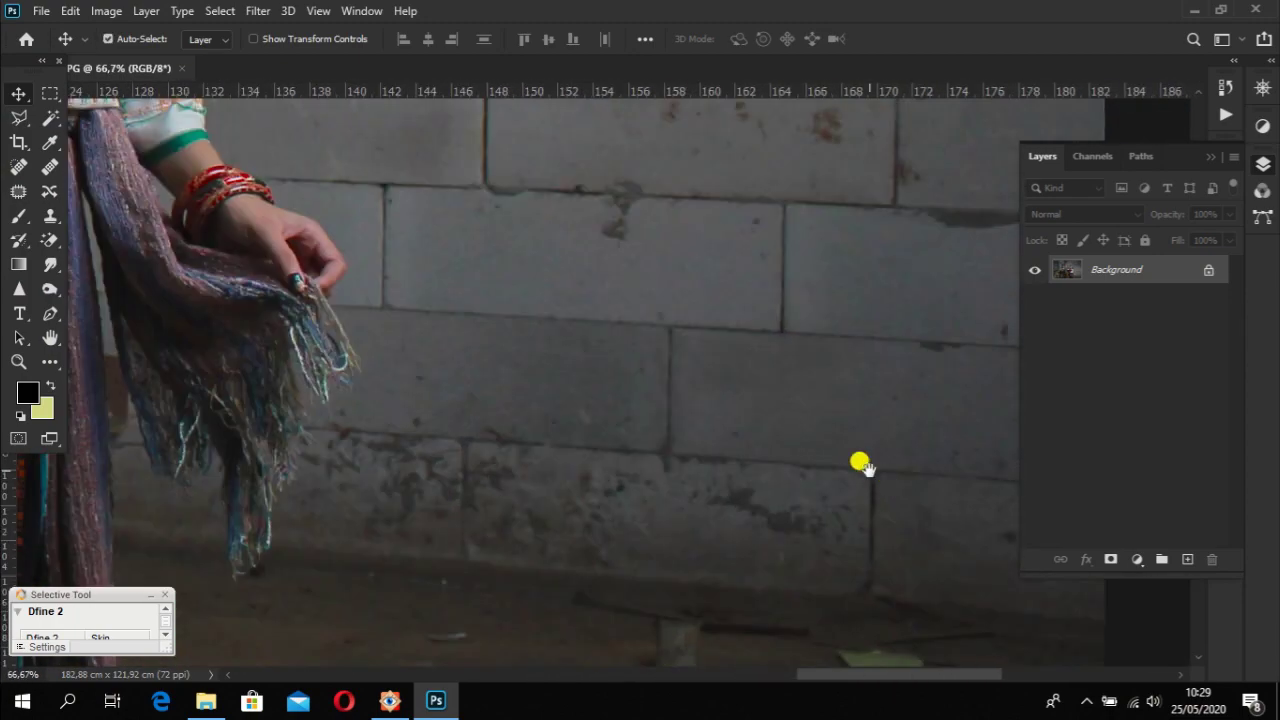
drag(860, 463, 630, 322)
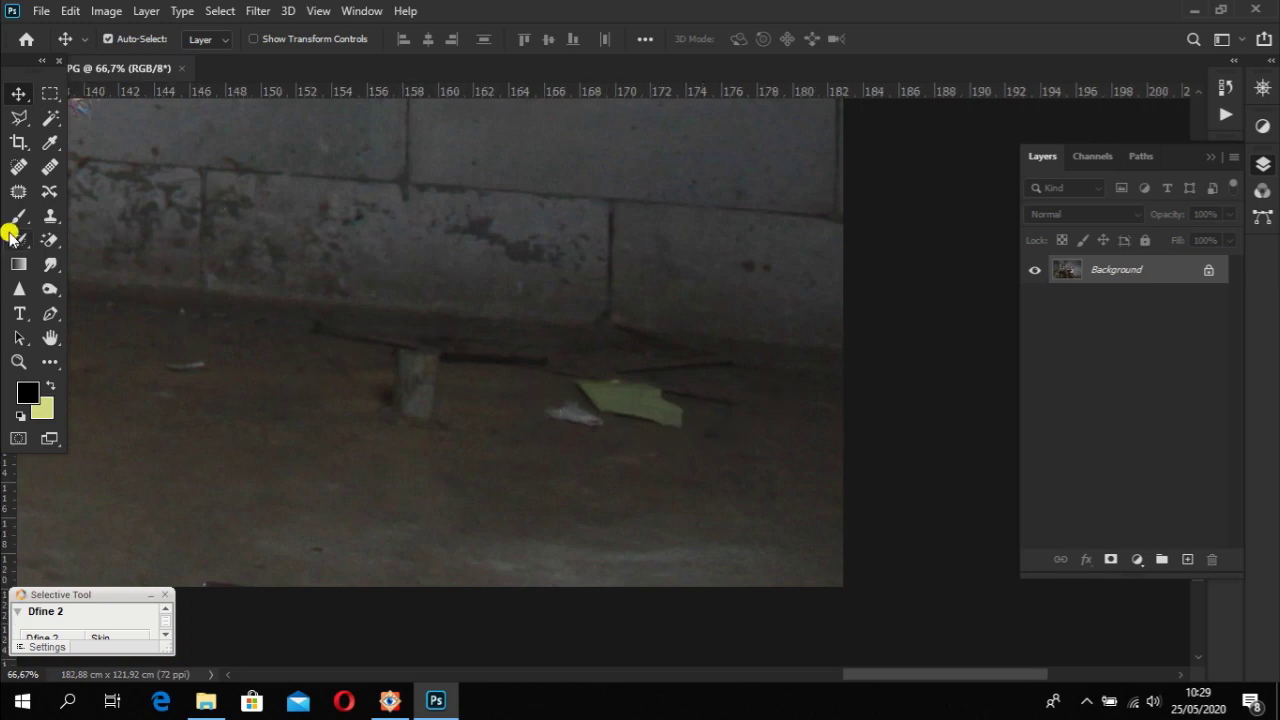
click(14, 192)
mouse_move(452, 418)
mouse_down()
mouse_move(423, 334)
mouse_move(382, 363)
mouse_move(401, 428)
mouse_move(412, 391)
mouse_move(323, 414)
mouse_up()
key(ctrl+d)
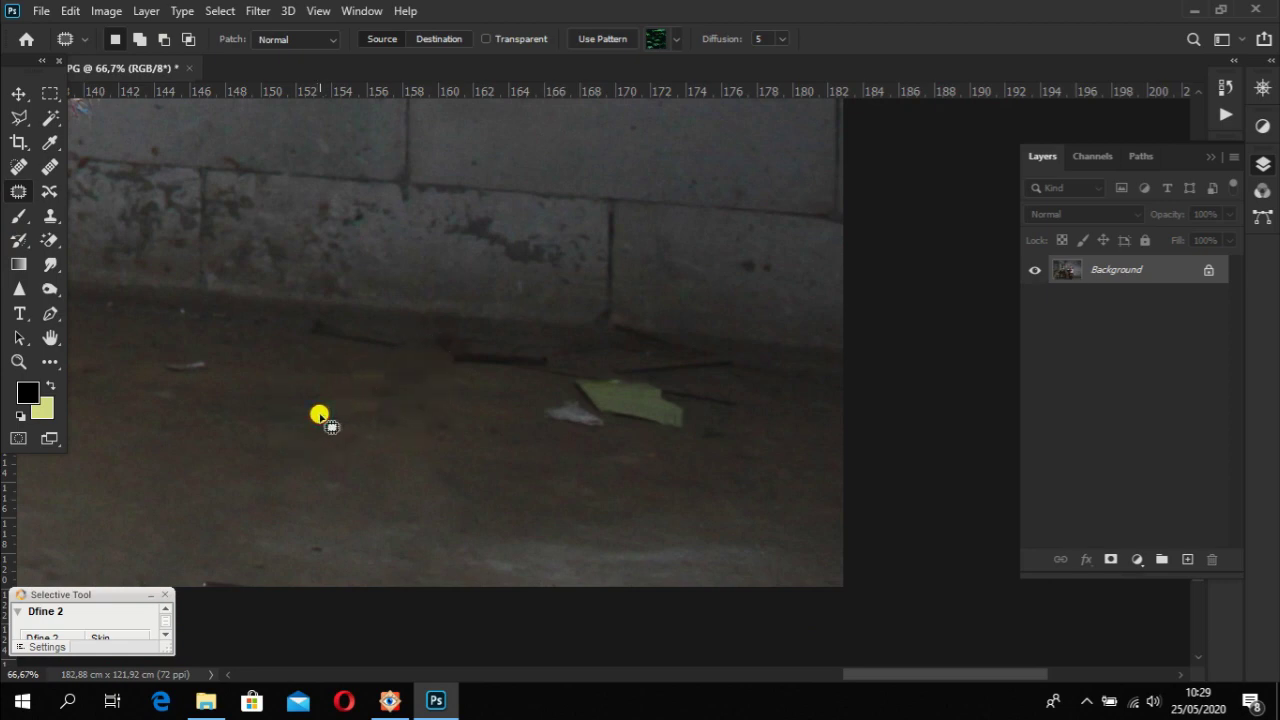
- Patch out the dark sticks and the small white scrap on the floor with clean floor texture
mouse_move(455, 380)
mouse_down()
mouse_move(551, 375)
mouse_move(542, 337)
mouse_move(441, 348)
mouse_move(408, 398)
mouse_up()
key(ctrl+d)
mouse_move(425, 348)
mouse_down()
mouse_move(306, 317)
mouse_move(360, 357)
mouse_move(297, 420)
mouse_up()
key(ctrl+d)
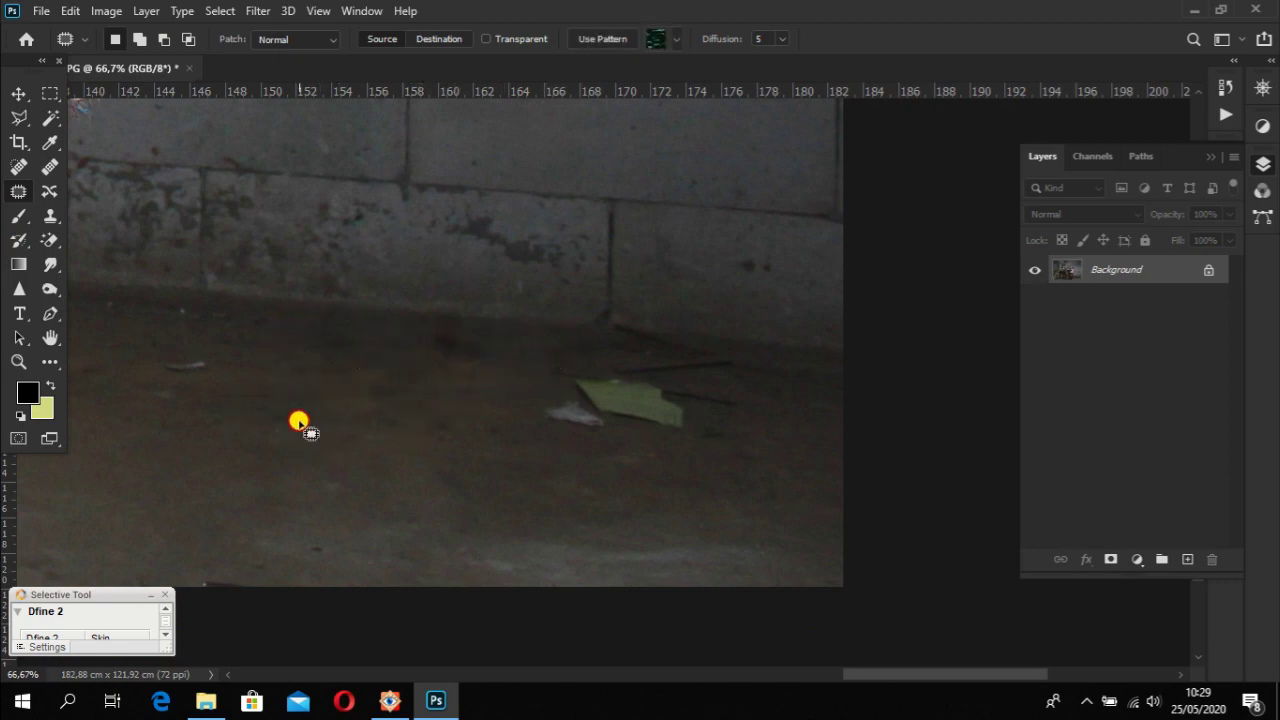
mouse_move(260, 375)
mouse_down()
mouse_move(209, 409)
mouse_move(294, 403)
mouse_move(318, 420)
mouse_up()
key(ctrl+d)
- Patch out the green and white paper scraps and the thin twigs on the floor near the photo's right edge
mouse_move(682, 440)
mouse_down()
mouse_move(742, 398)
mouse_move(571, 451)
mouse_move(665, 443)
mouse_up()
drag(608, 431, 396, 430)
key(ctrl+d)
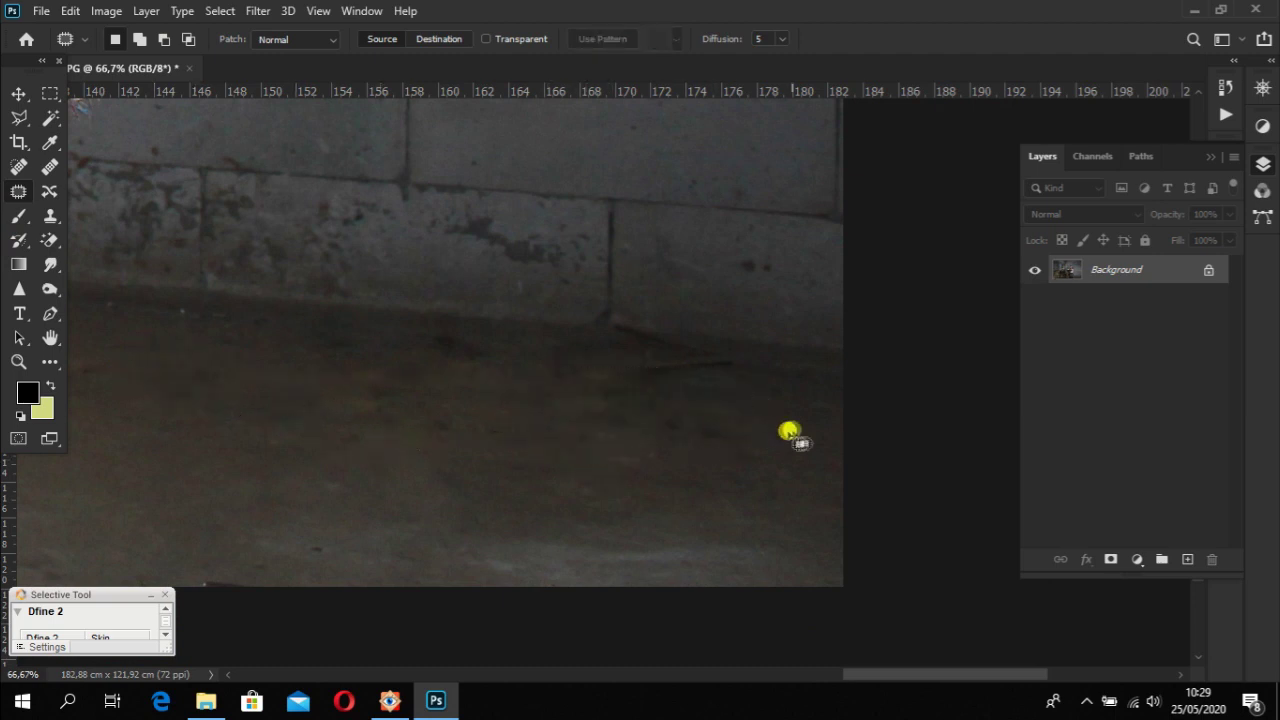
mouse_move(795, 400)
mouse_down()
mouse_move(609, 357)
mouse_move(605, 375)
mouse_move(491, 400)
mouse_up()
key(ctrl+d)
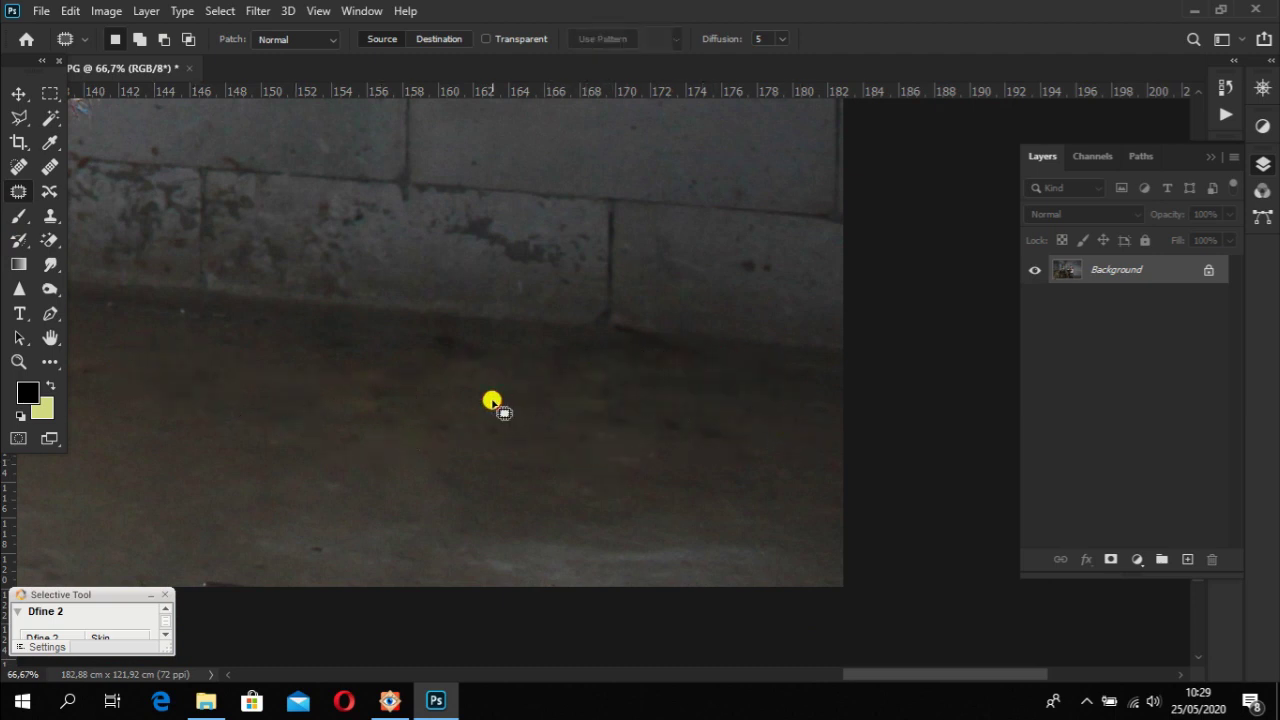
- Inspect the floor, the brick wall and the model for remaining distractions, including the photo as a whole
drag(363, 338, 512, 357)
alt+click(512, 357)
alt+click(471, 271)
alt+click(513, 254)
drag(513, 254, 349, 243)
drag(434, 243, 352, 330)
drag(274, 329, 648, 252)
scroll(679, 239, up, 2)
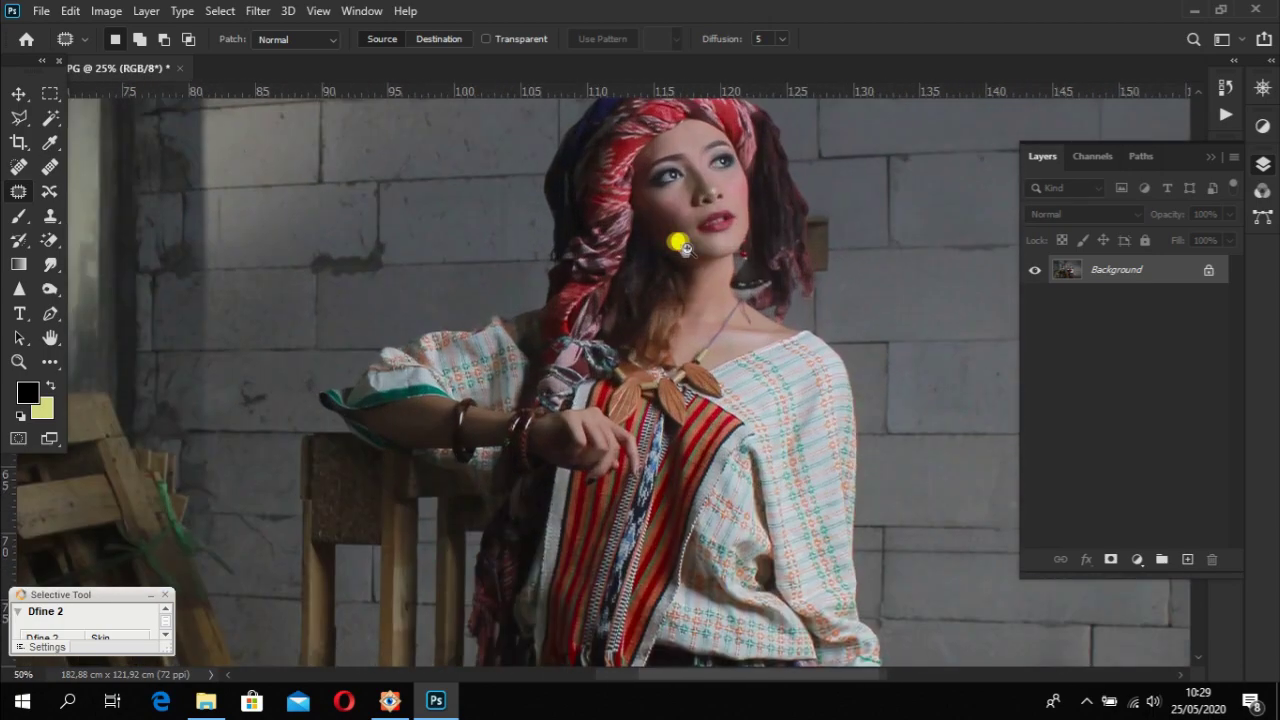
scroll(705, 272, up, 1)
drag(713, 275, 682, 507)
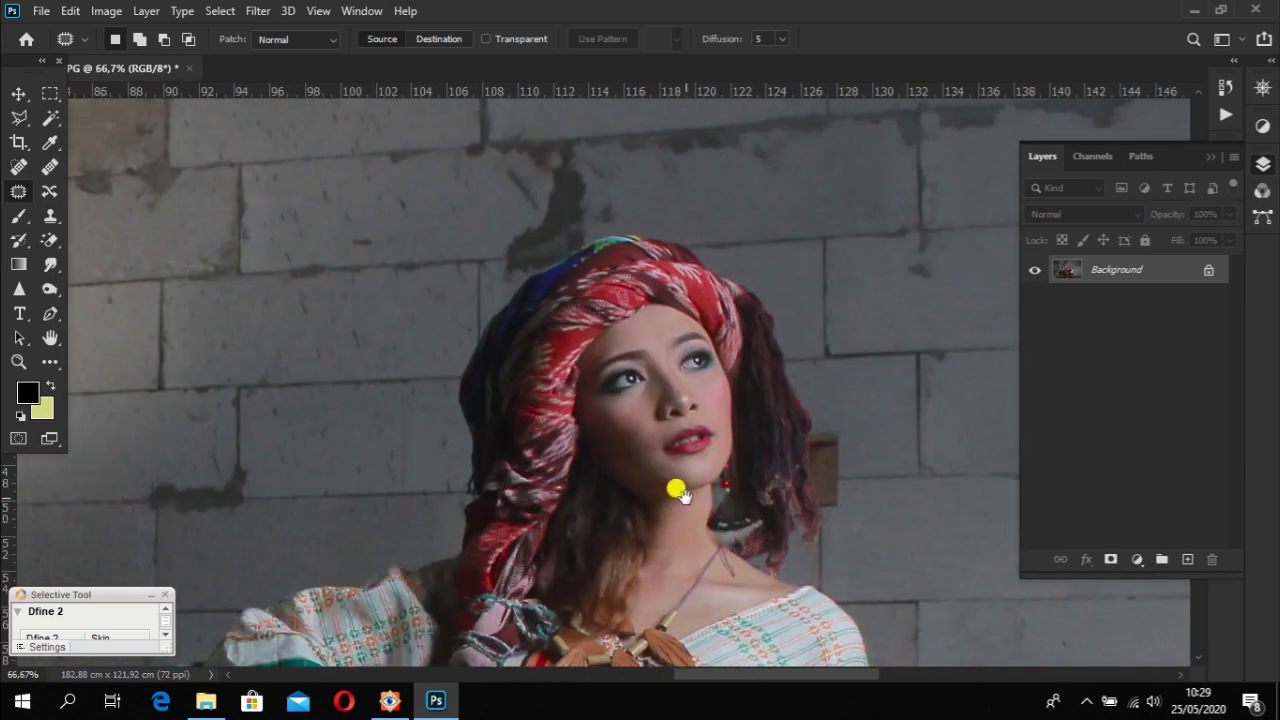
scroll(677, 486, down, 3)
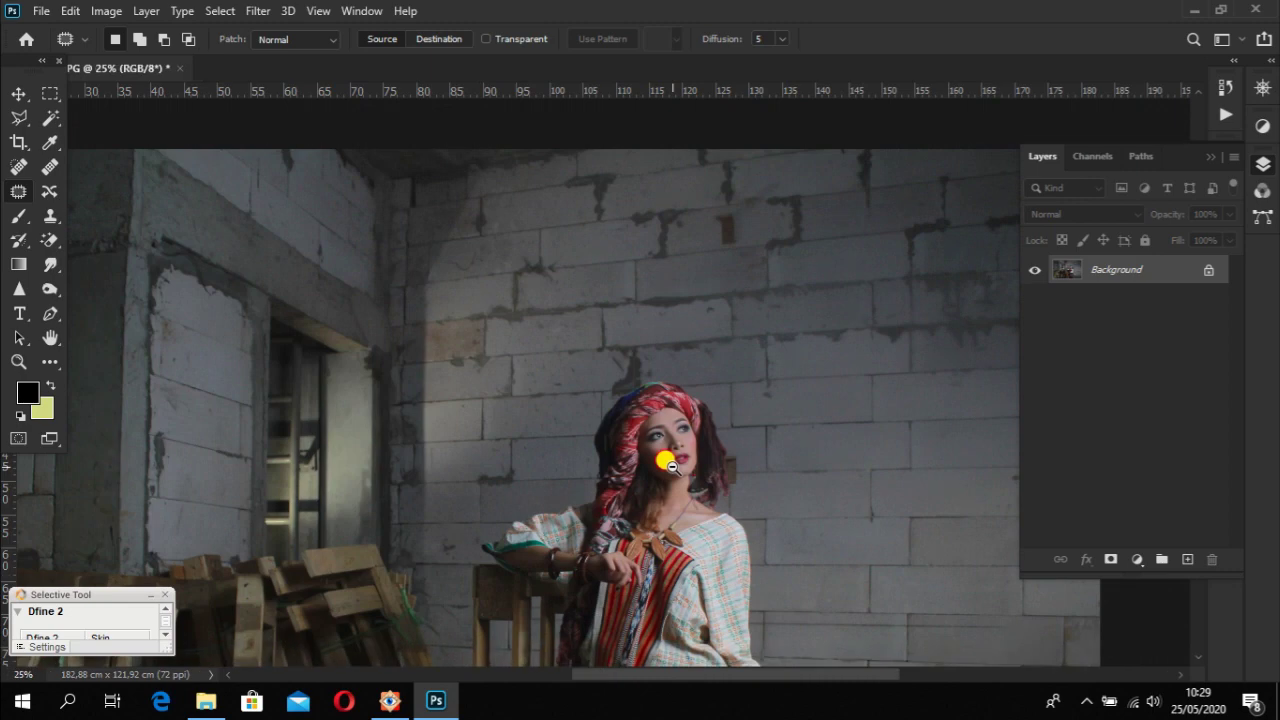
scroll(670, 466, down, 1)
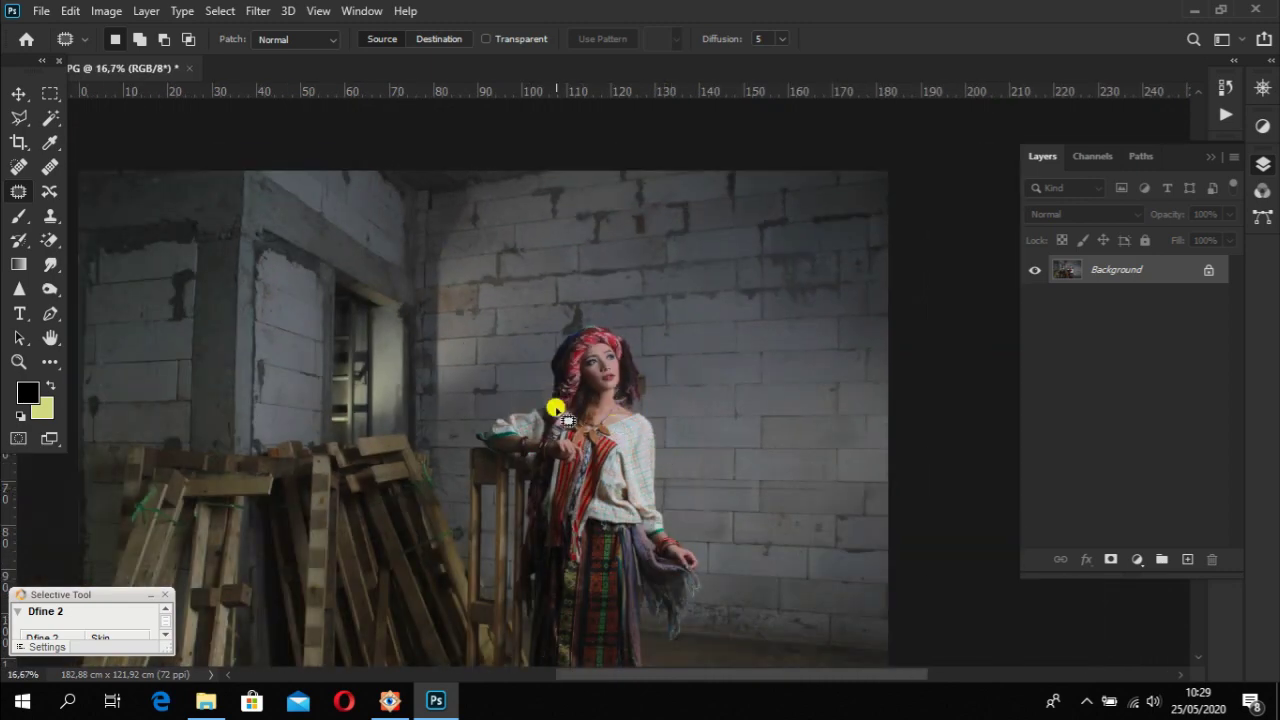
scroll(562, 412, down, 1)
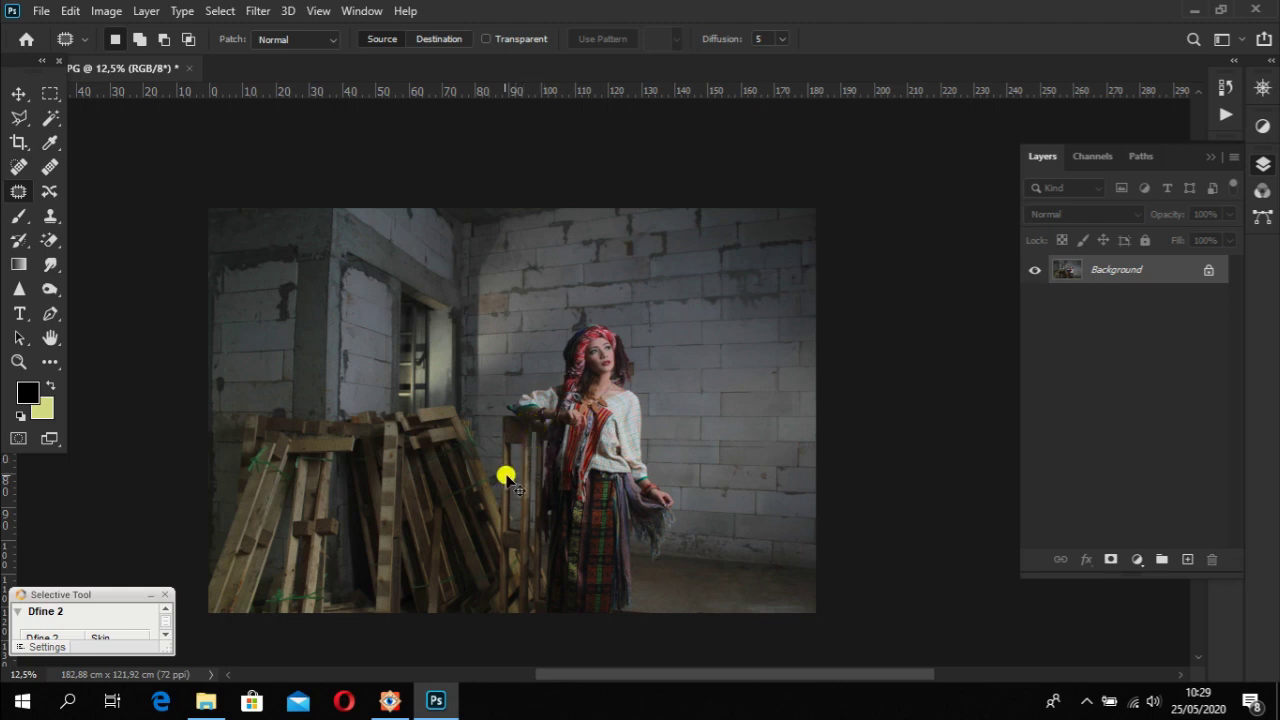
- Duplicate the Background layer and examine the skin on the model's face up close
key(ctrl+j)
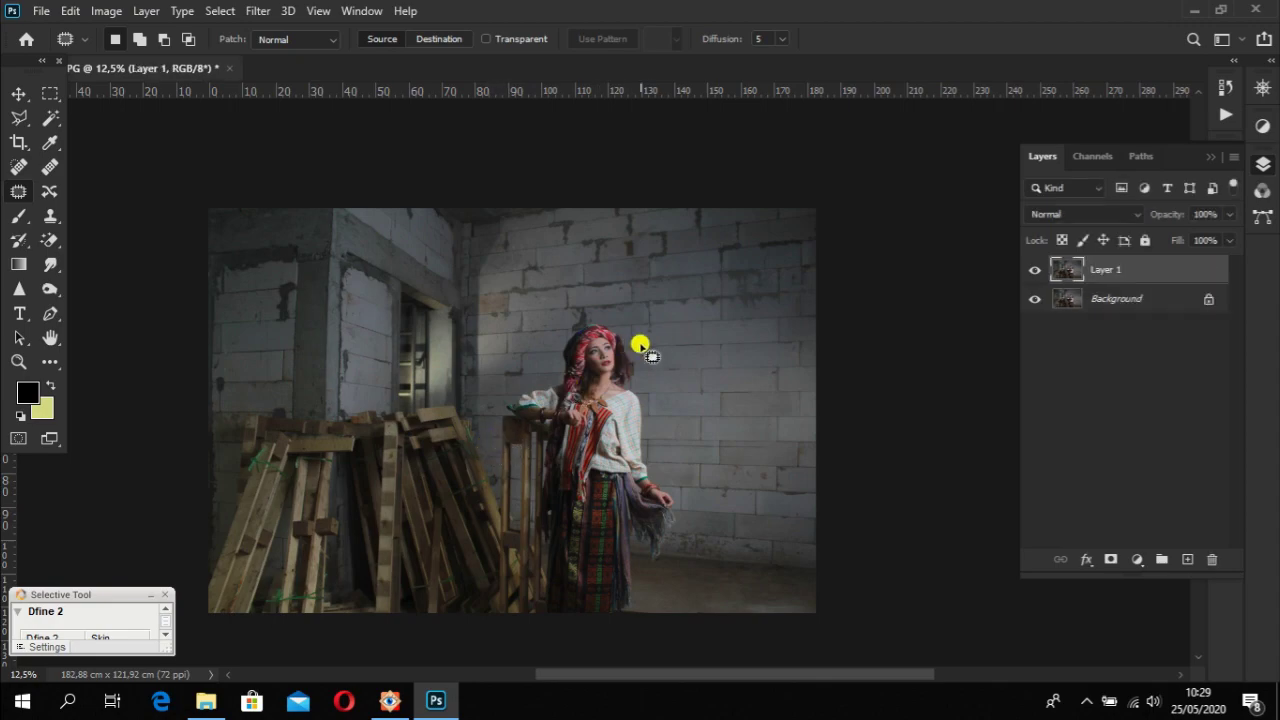
scroll(558, 346, up, 1)
scroll(558, 346, up, 2)
scroll(558, 346, up, 3)
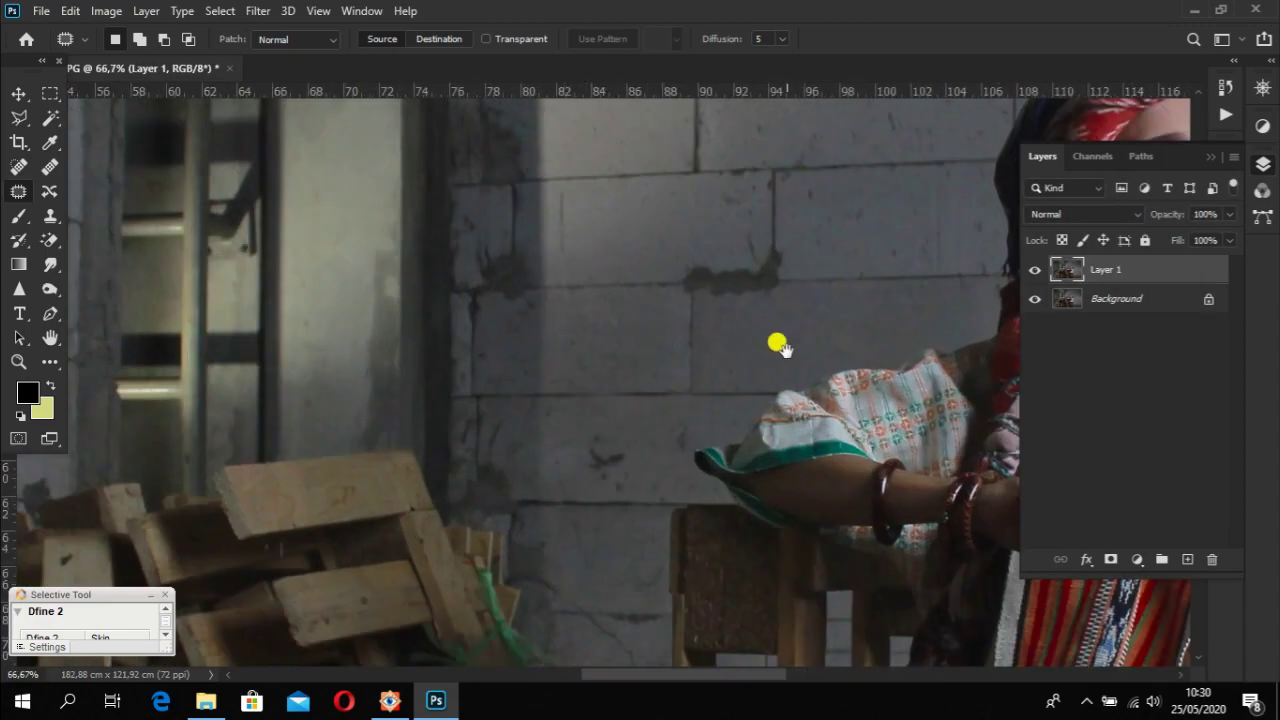
scroll(777, 343, down, 1)
drag(594, 400, 632, 305)
scroll(636, 300, up, 3)
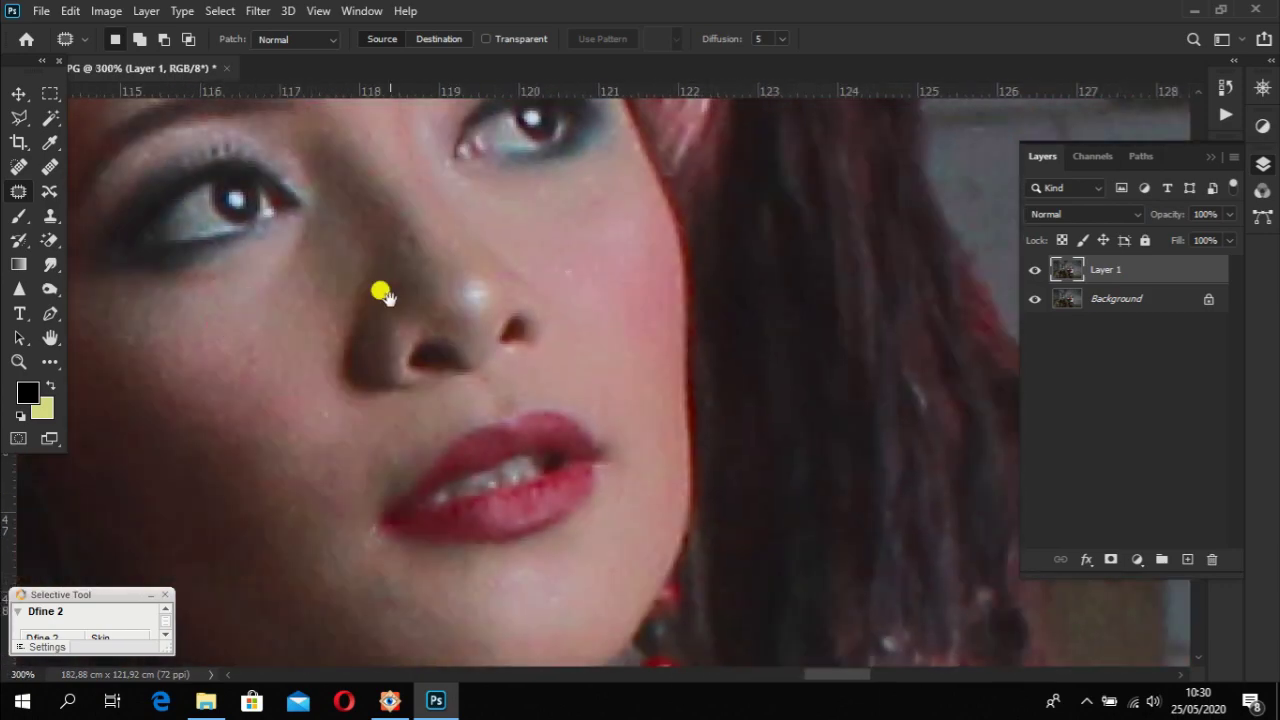
drag(423, 297, 474, 457)
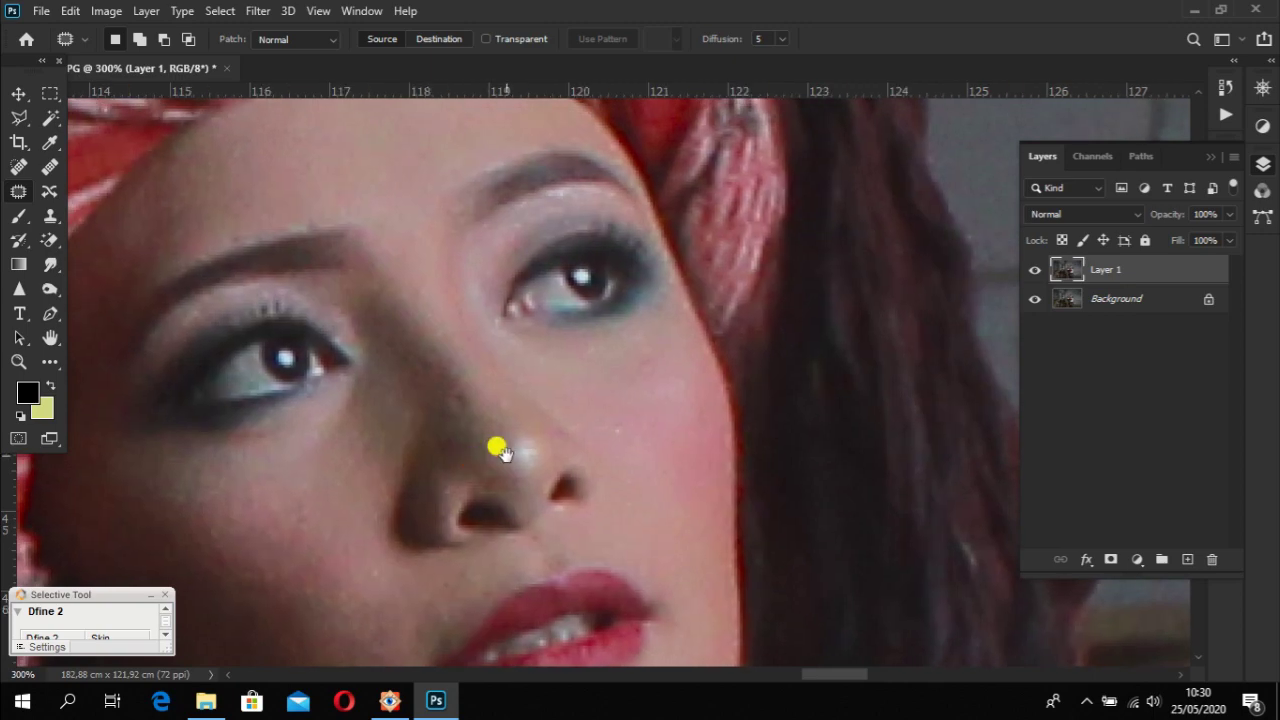
drag(571, 463, 637, 393)
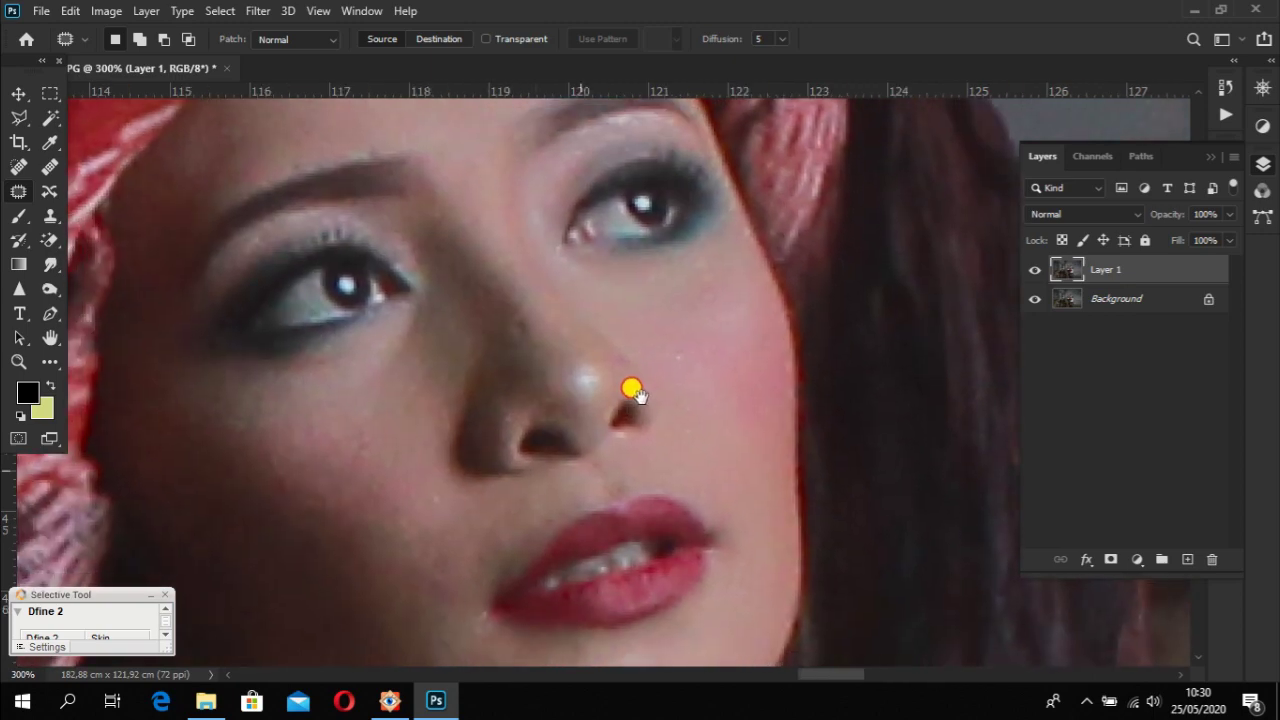
- Retouch small blemishes on the model's face with the Spot Healing Brush at size 10 and return to a single Background layer
click(20, 166)
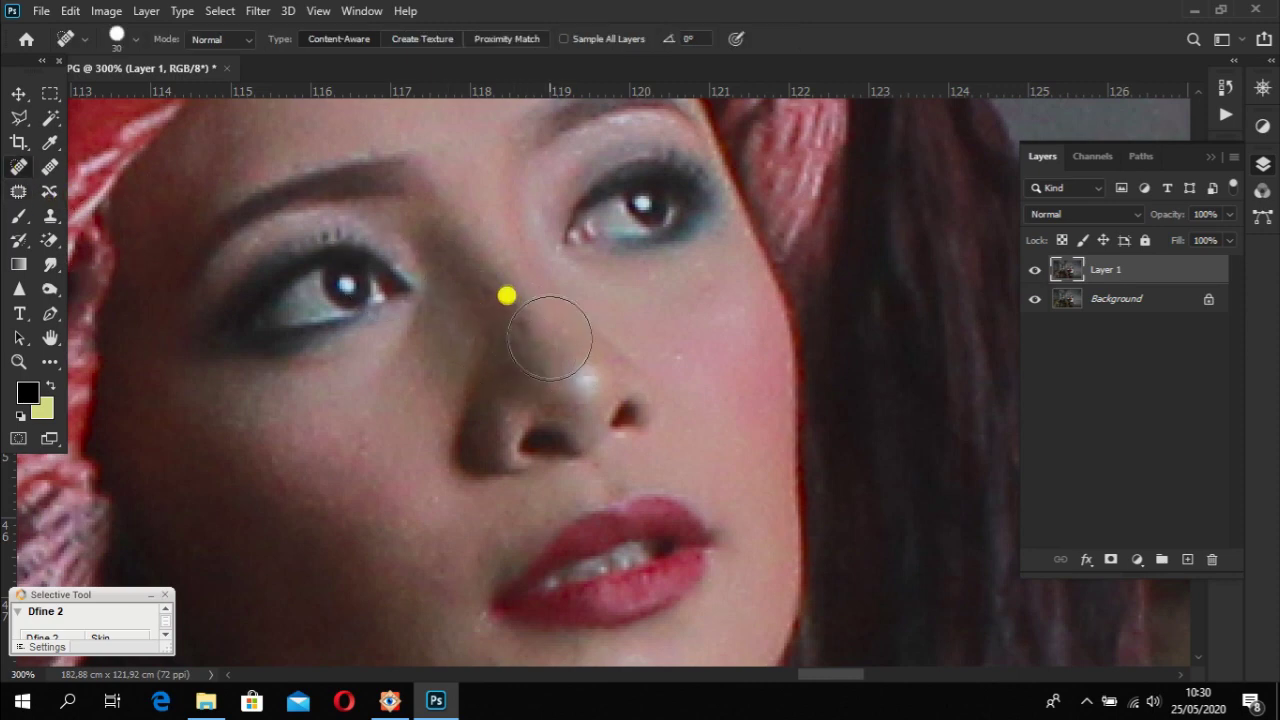
key(bracketleft)
key(bracketleft)
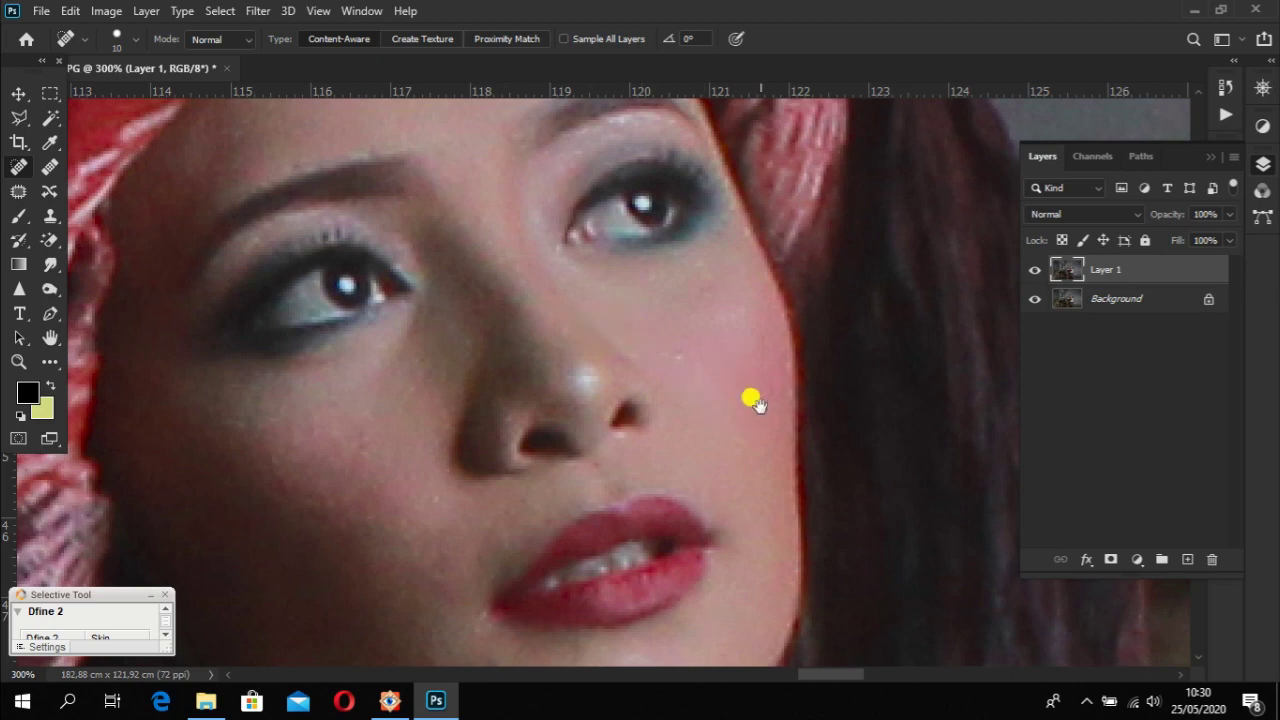
drag(751, 400, 905, 535)
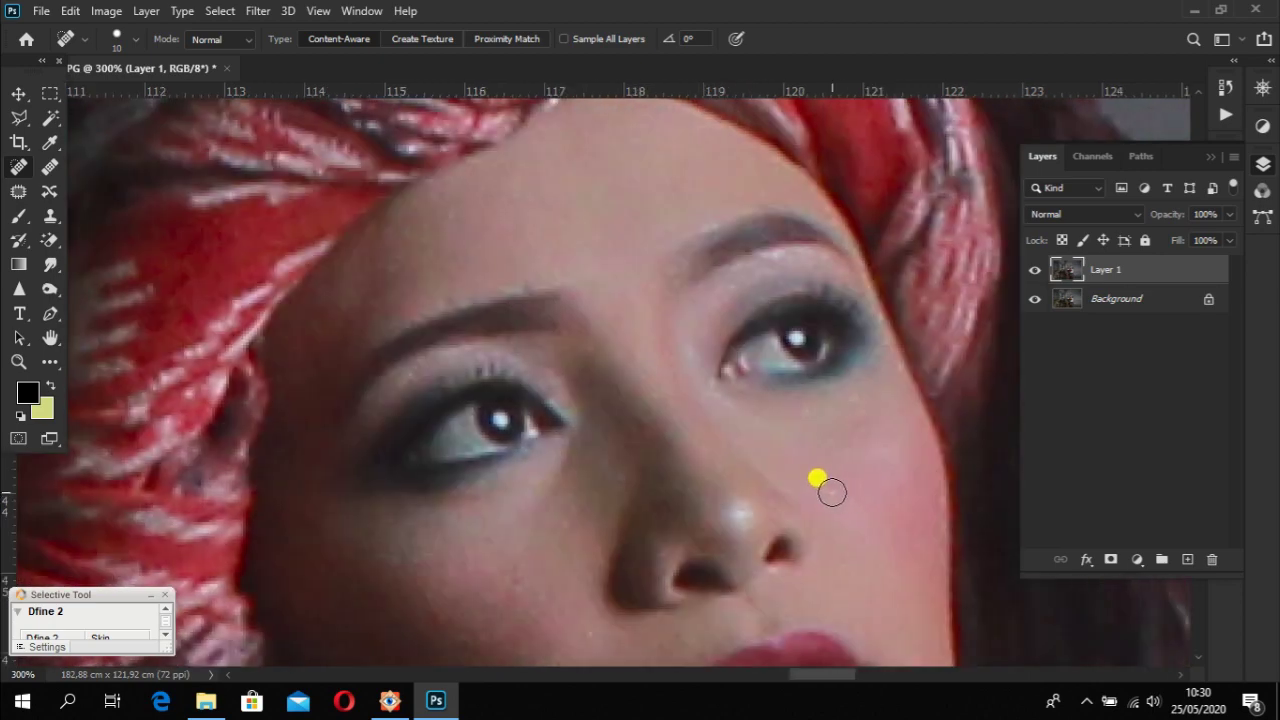
drag(851, 508, 791, 289)
drag(898, 402, 870, 393)
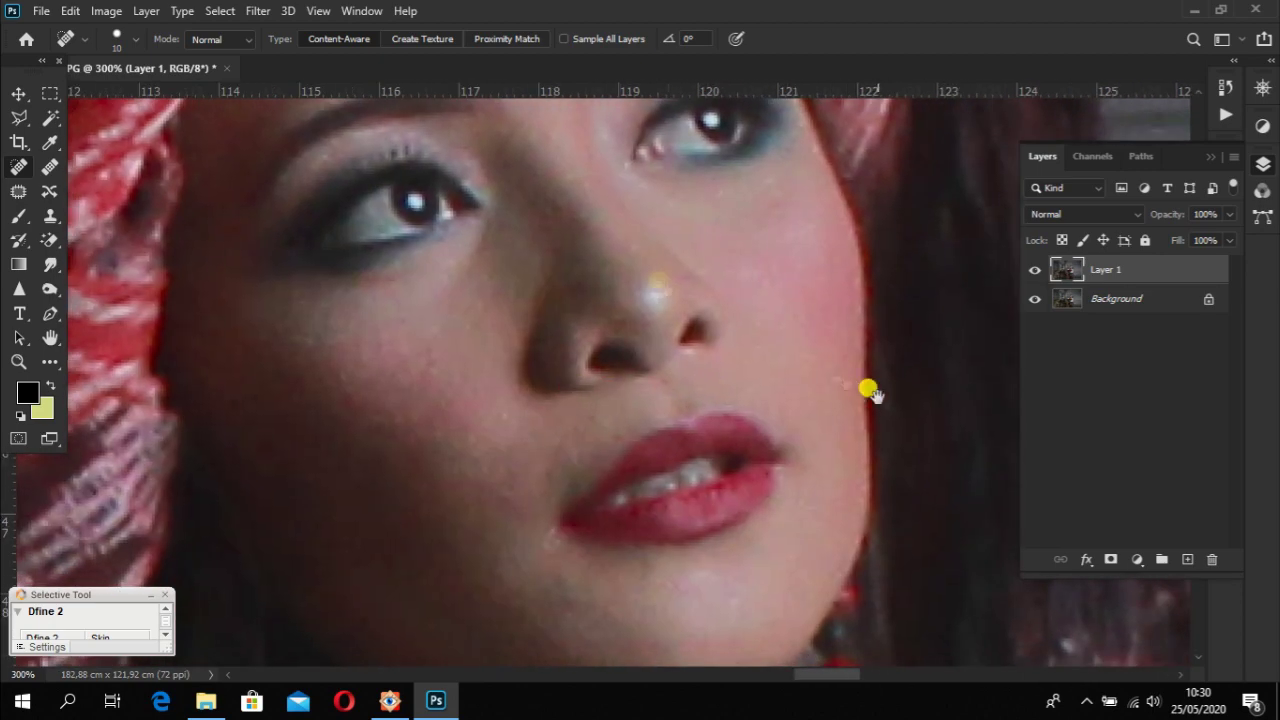
key(ctrl+z)
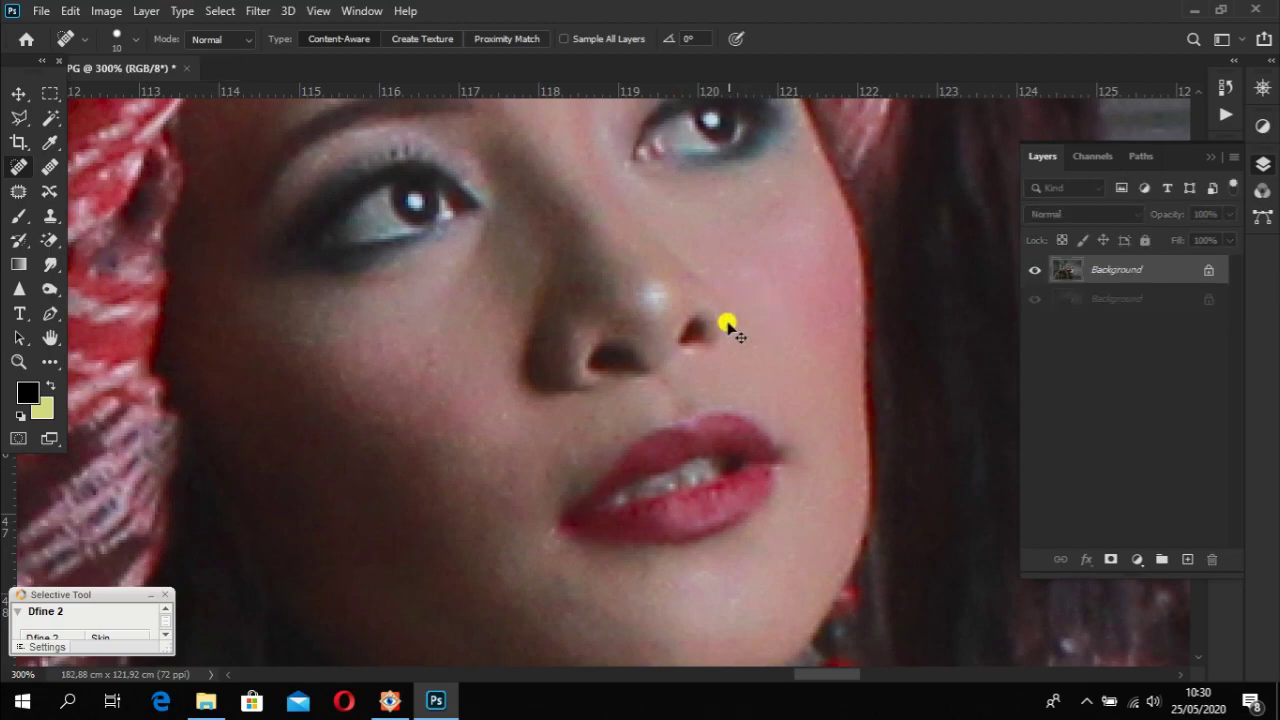
- Redo the last undone change to restore the duplicate layer above the Background, and review the photo as a whole
key(ctrl+shift+z)
alt+click(728, 396)
alt+click(728, 396)
alt+click(790, 370)
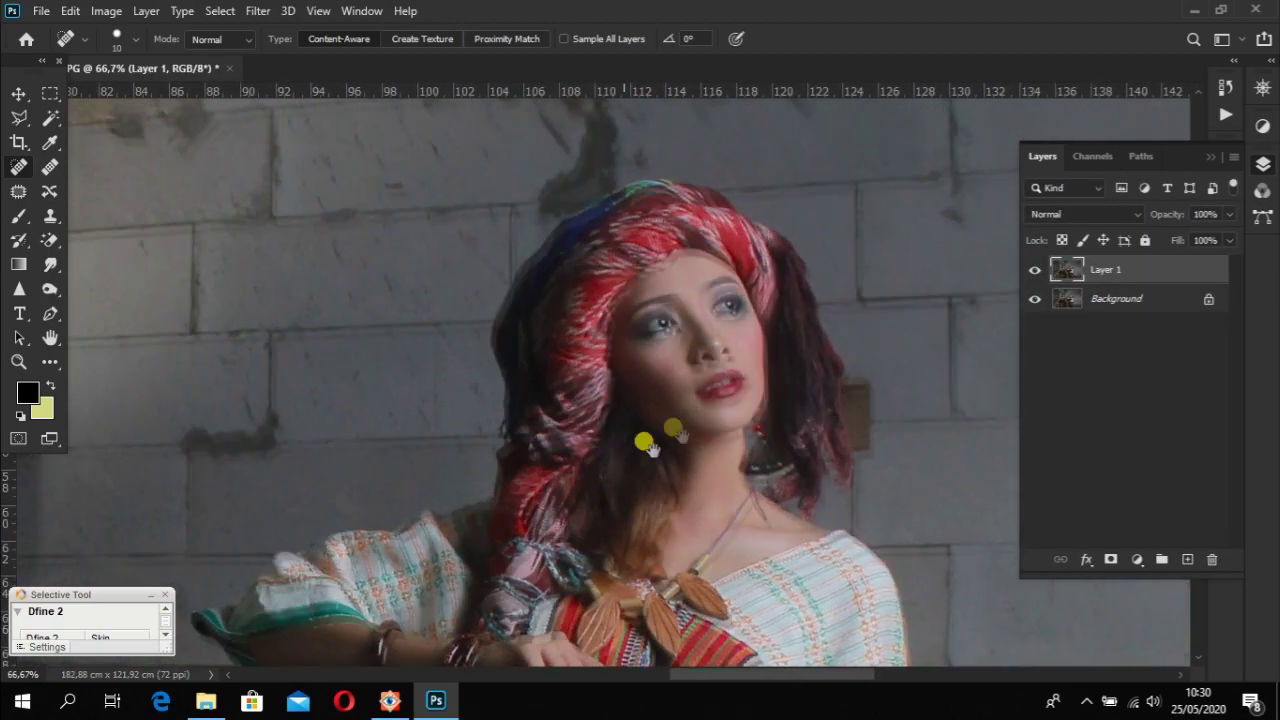
alt+click(660, 432)
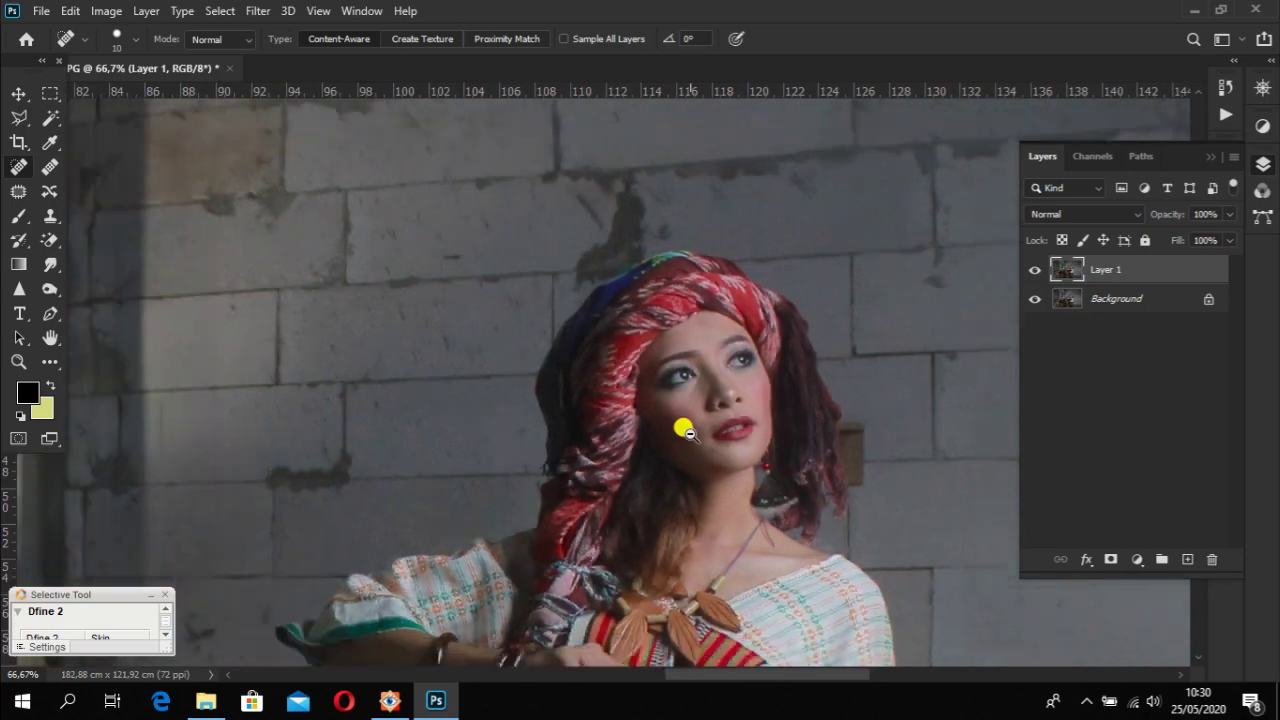
alt+click(686, 426)
alt+click(772, 470)
alt+click(640, 437)
alt+click(594, 391)
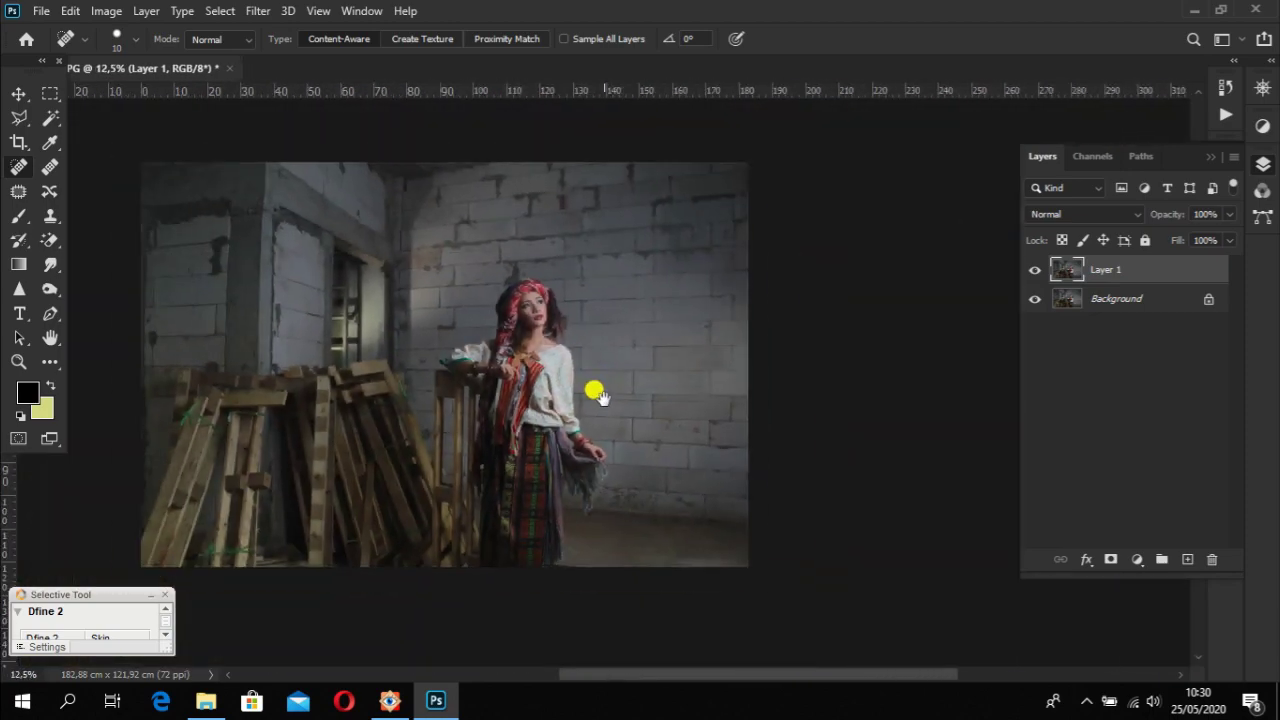
drag(594, 391, 686, 391)
ctrl+click(662, 394)
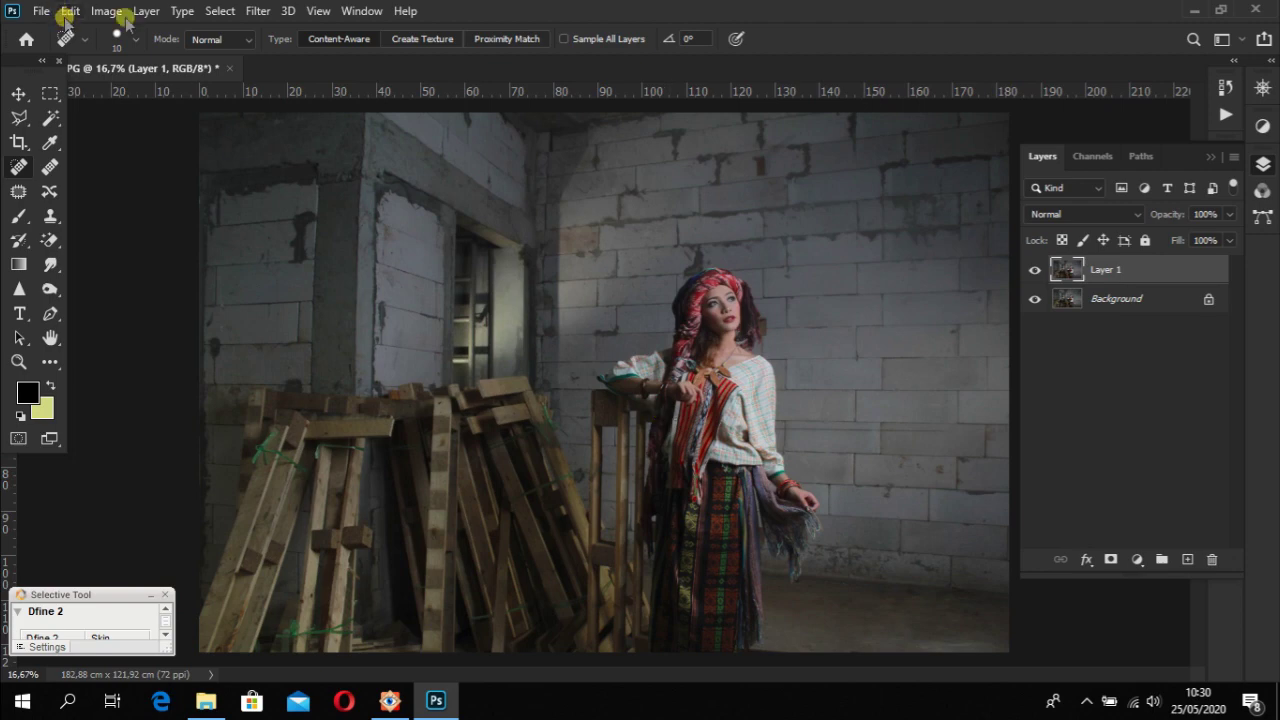
- Start the Camera Raw Filter on the duplicate layer and set Temperature to +5 and Tint to -1
click(254, 11)
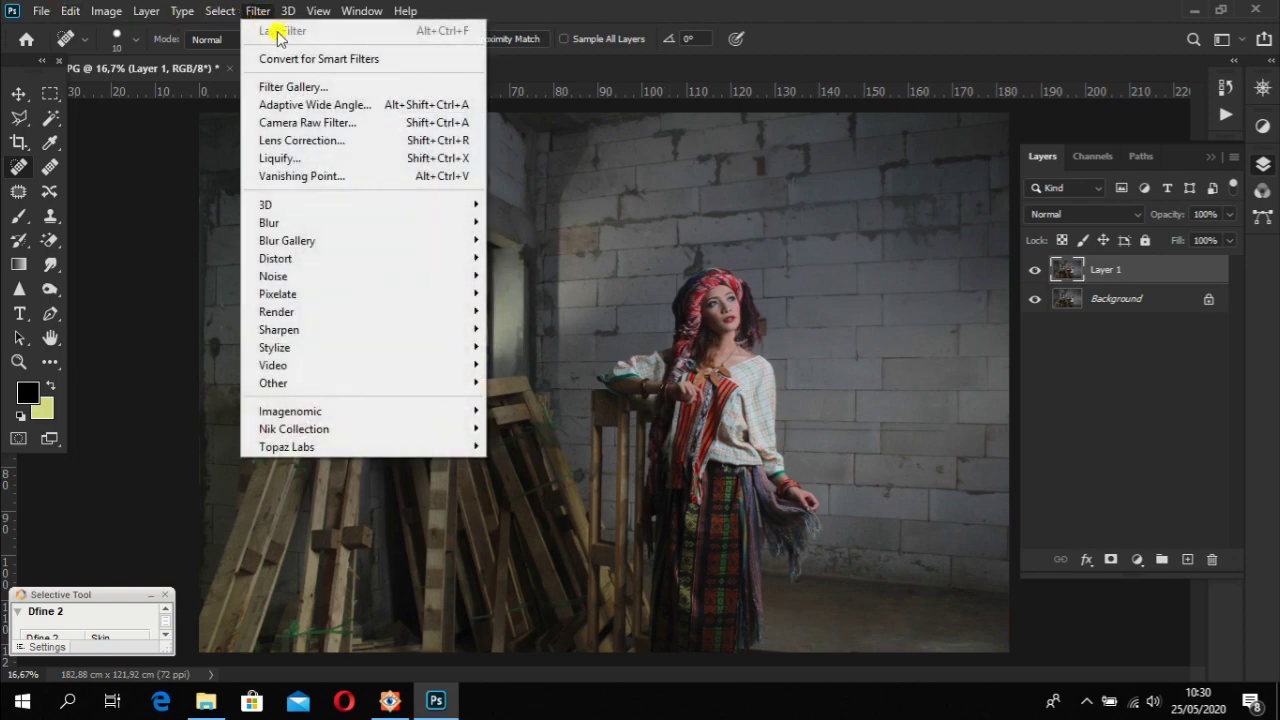
click(358, 122)
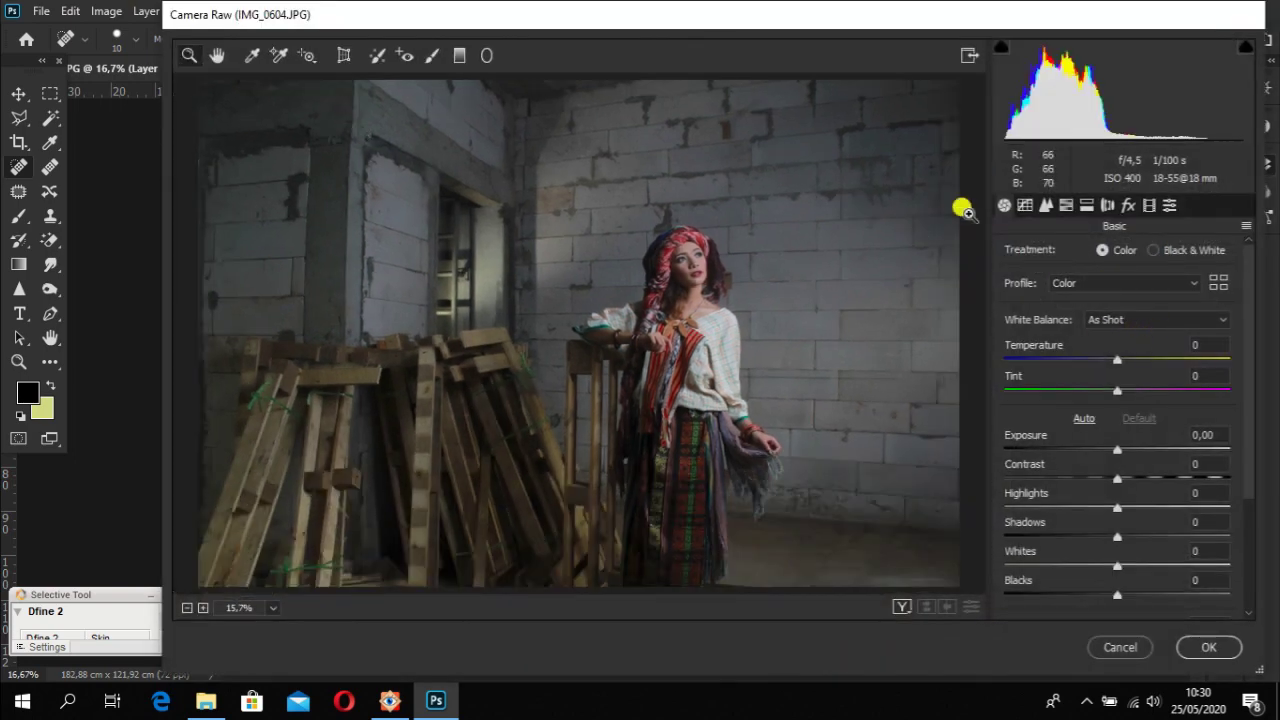
mouse_move(1118, 360)
mouse_down()
mouse_move(1194, 366)
mouse_move(1006, 364)
mouse_move(1126, 366)
mouse_up()
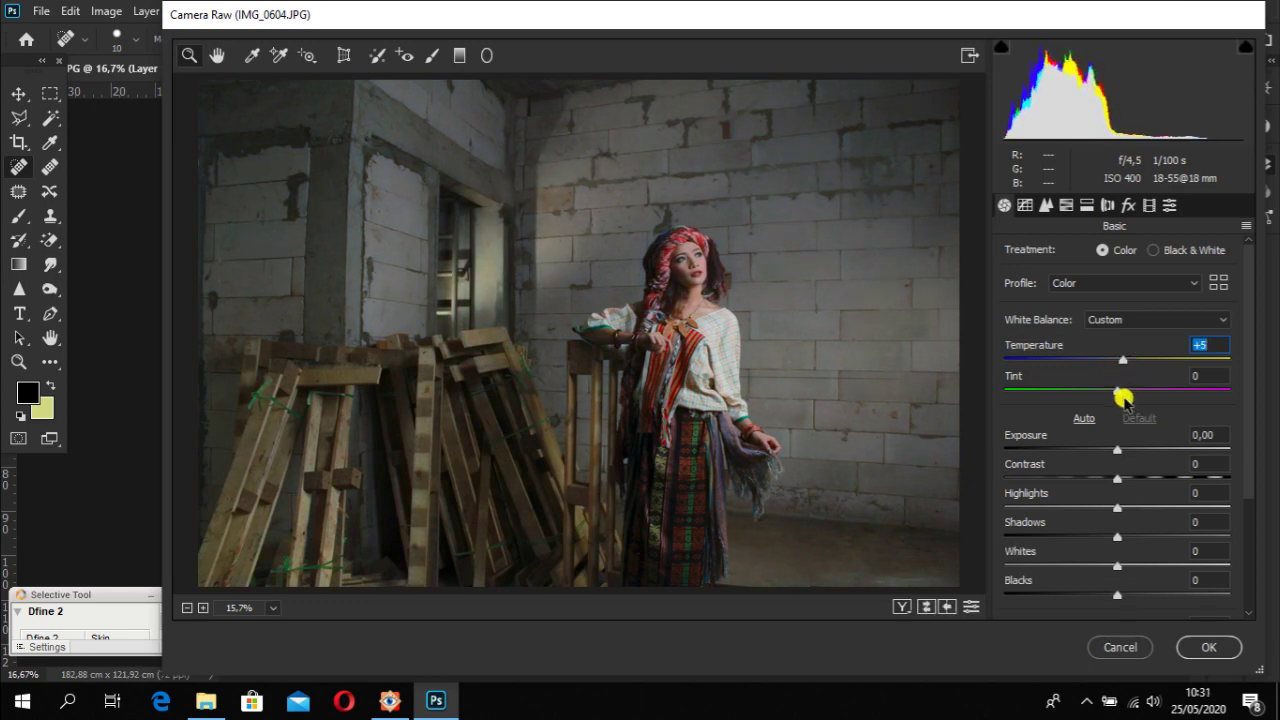
drag(1117, 395, 1119, 393)
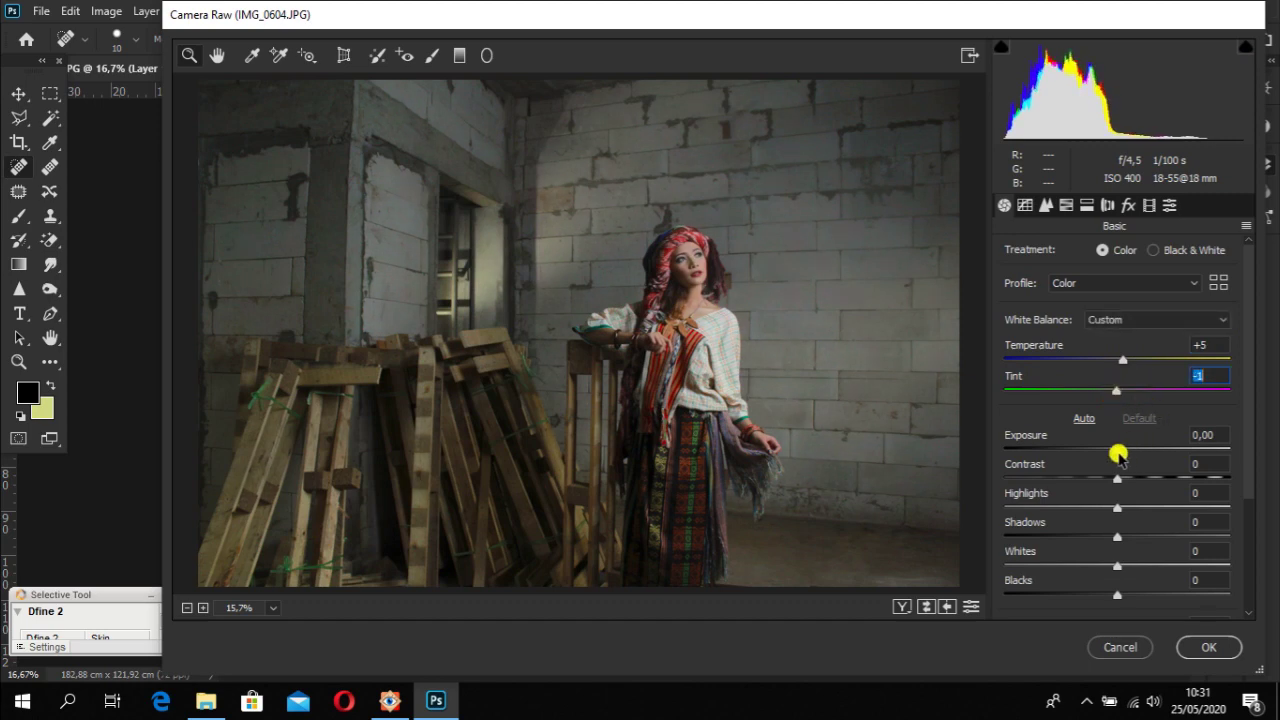
- Set Highlights to -33, Shadows to +32 and Whites to +6, checking the tones on the model's face up close
drag(1118, 507, 1082, 507)
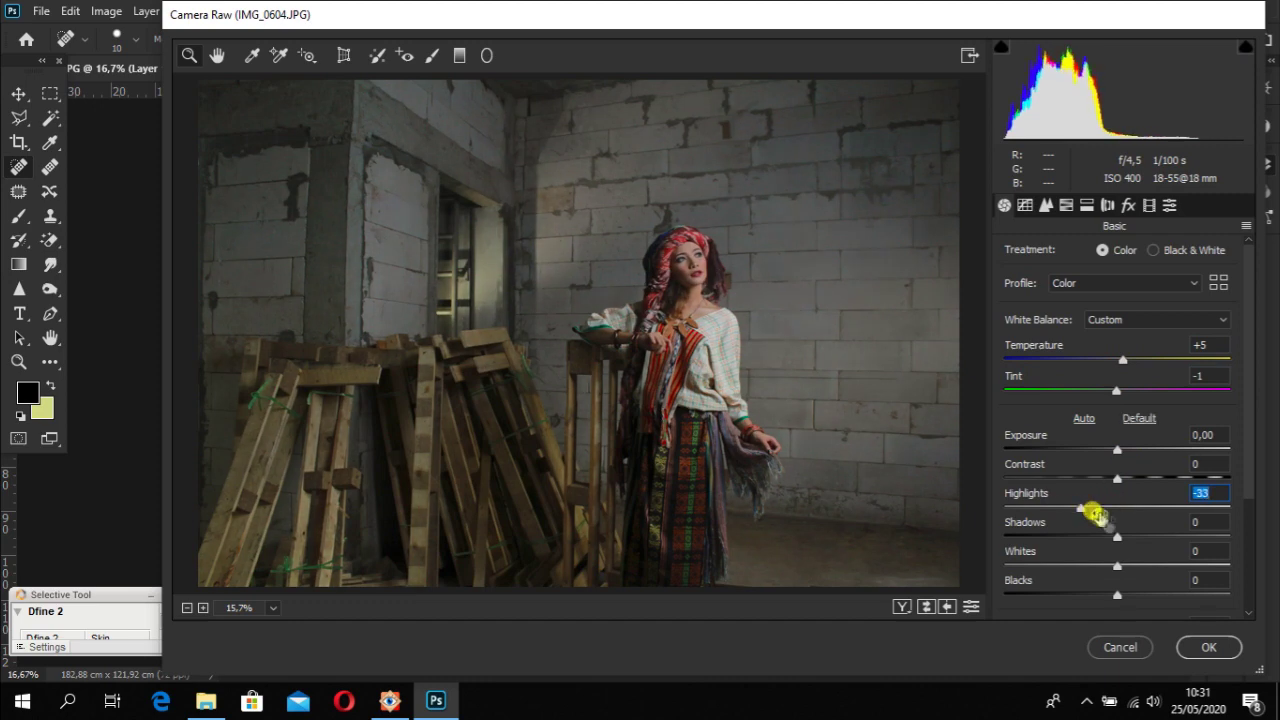
drag(1117, 537, 1155, 537)
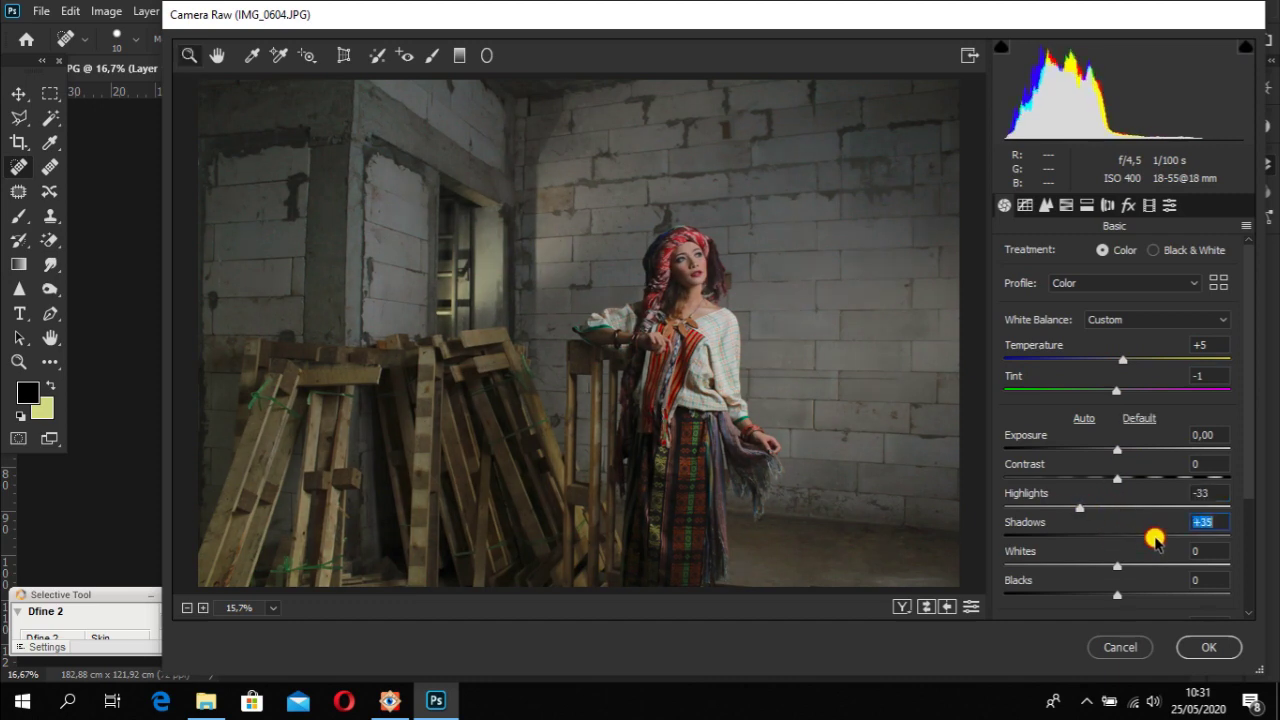
drag(1155, 538, 1152, 538)
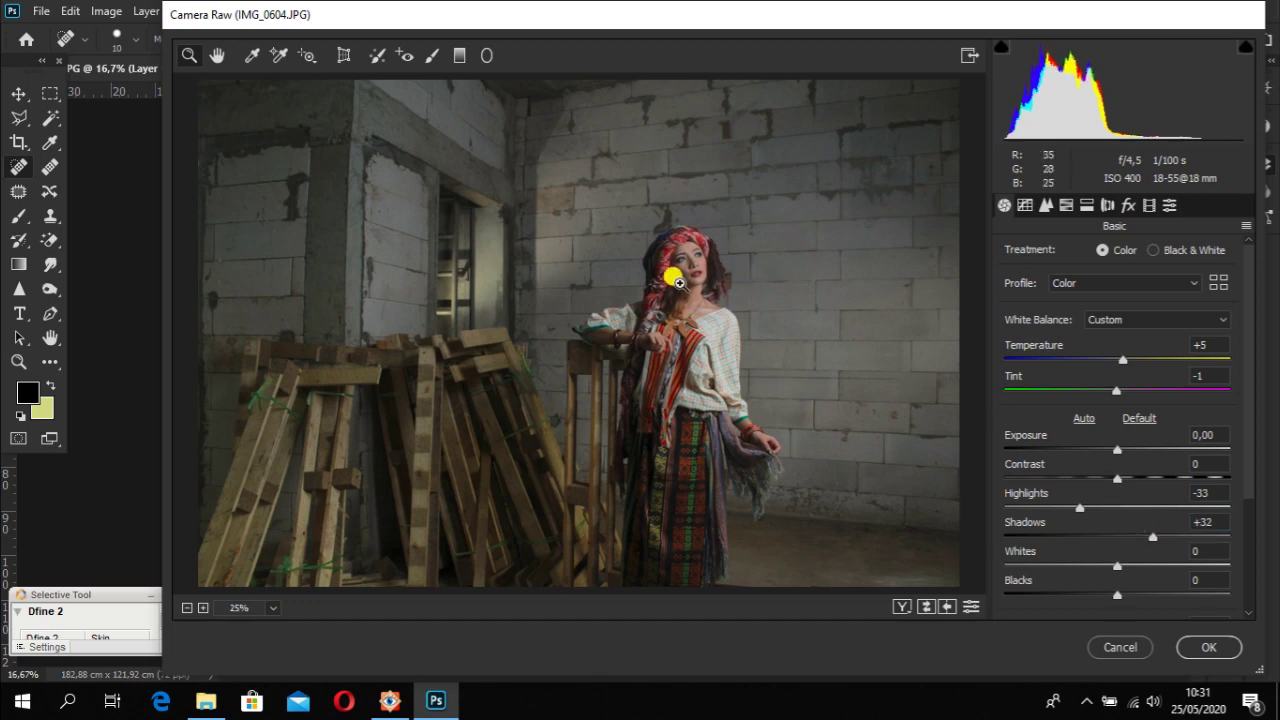
click(678, 283)
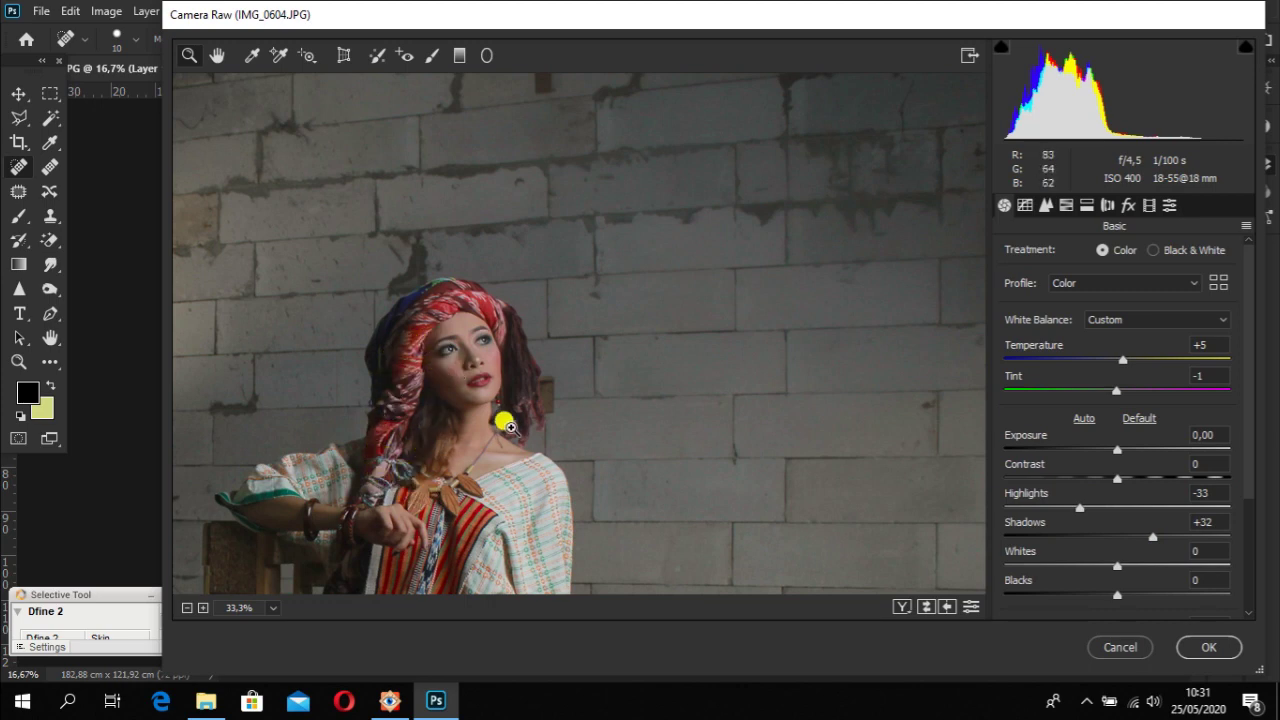
alt+click(630, 408)
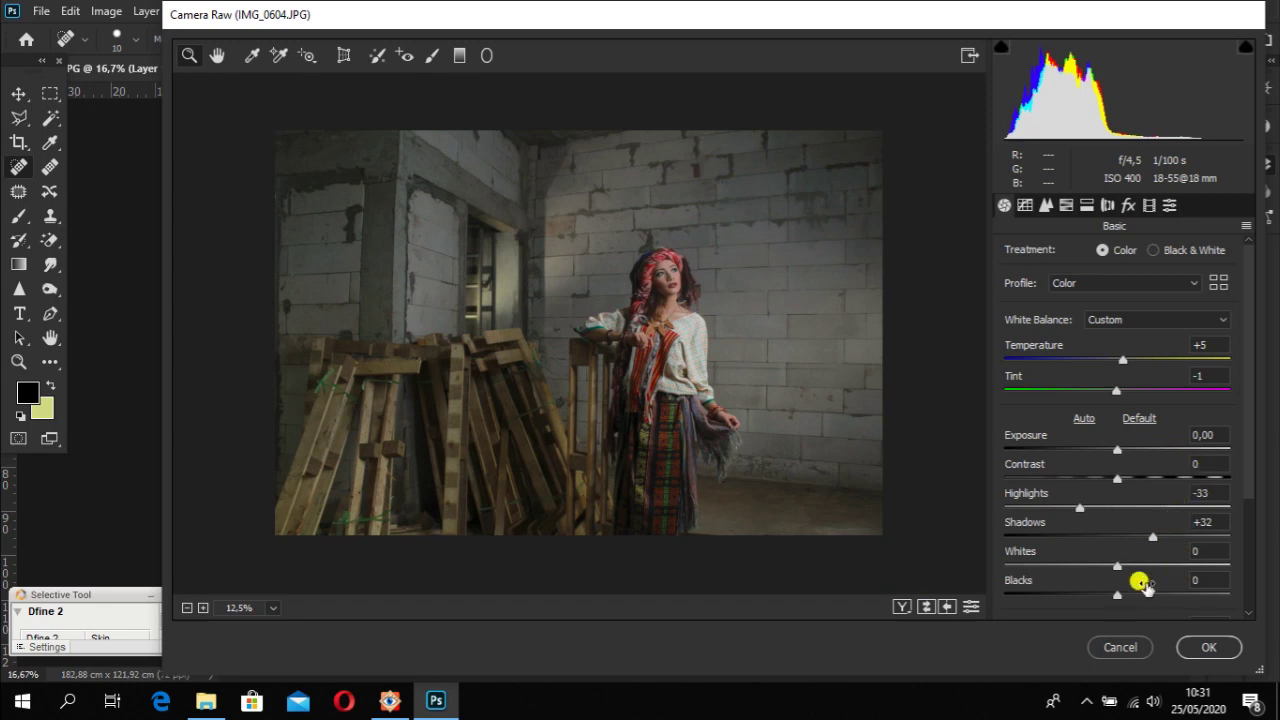
mouse_move(1120, 568)
mouse_down()
mouse_move(1134, 564)
mouse_move(1074, 560)
mouse_move(1126, 565)
mouse_up()
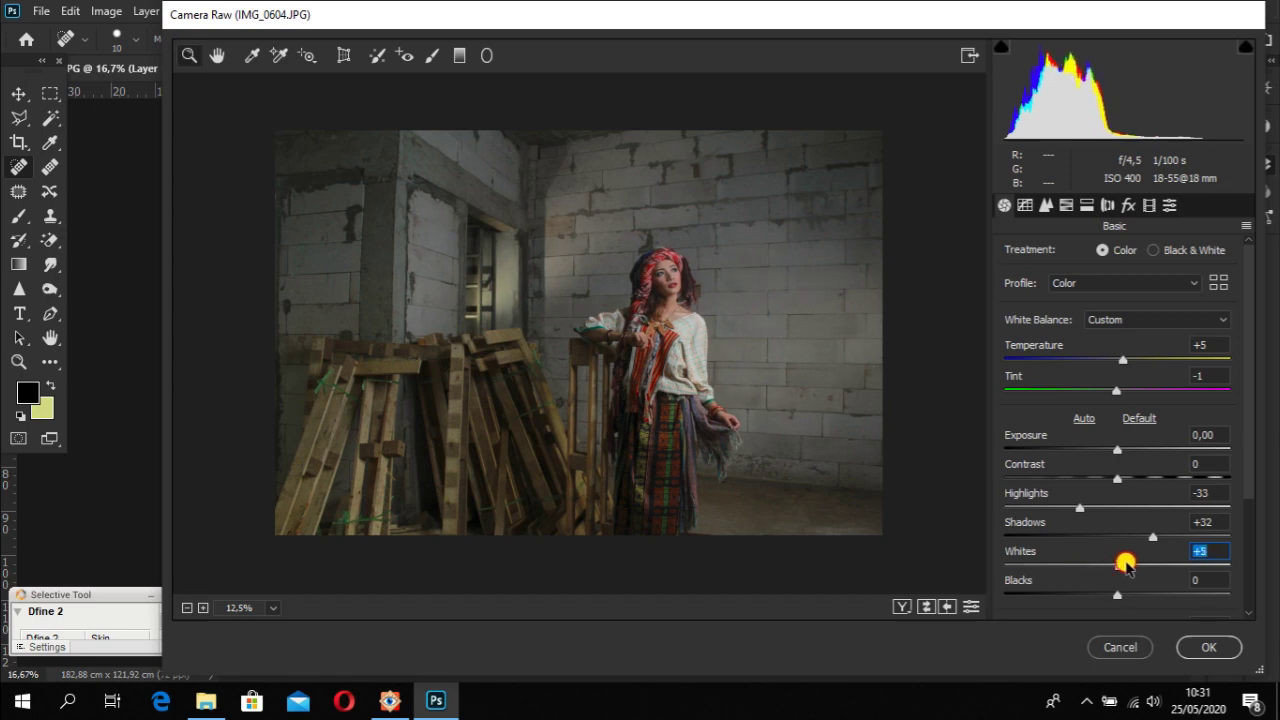
- Set Clarity to +16, Dehaze to +5, Vibrance to +9 and Saturation to -6, with Exposure at 0,00
scroll(1127, 562, down, 4)
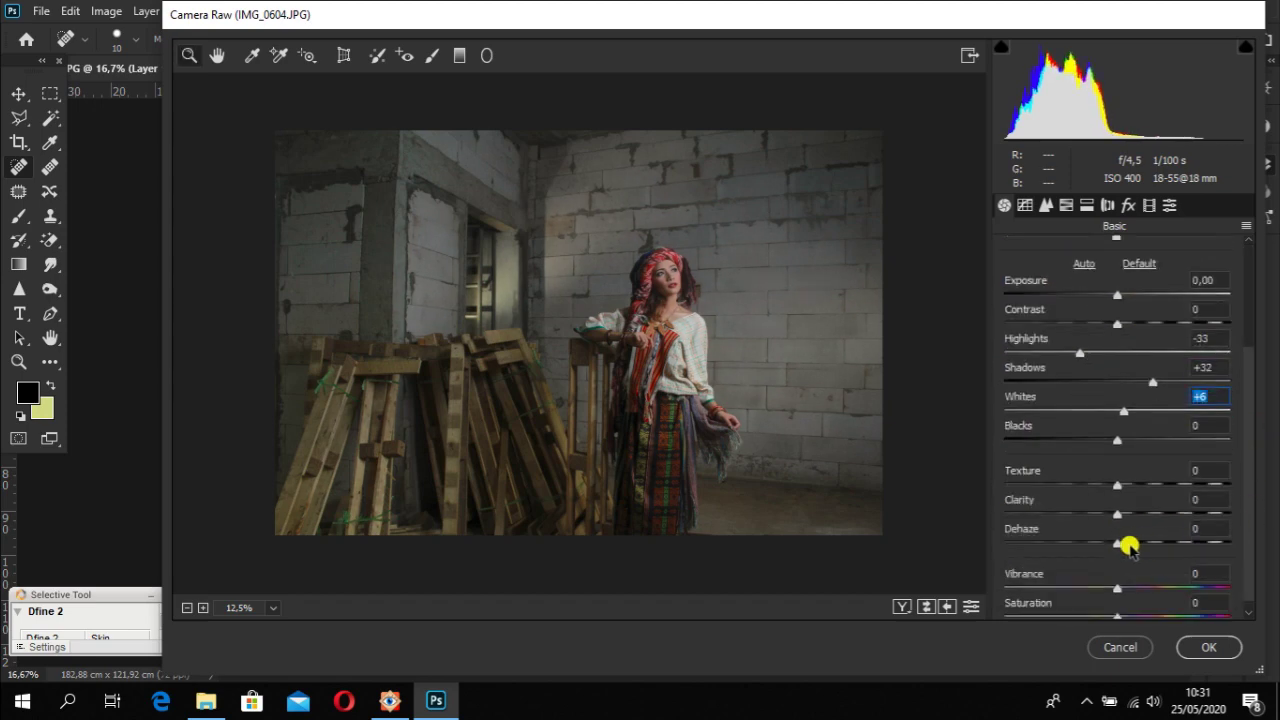
mouse_move(1120, 516)
mouse_down()
mouse_move(1135, 512)
mouse_move(1120, 534)
mouse_up()
drag(1117, 592, 1128, 591)
scroll(1134, 540, down, 1)
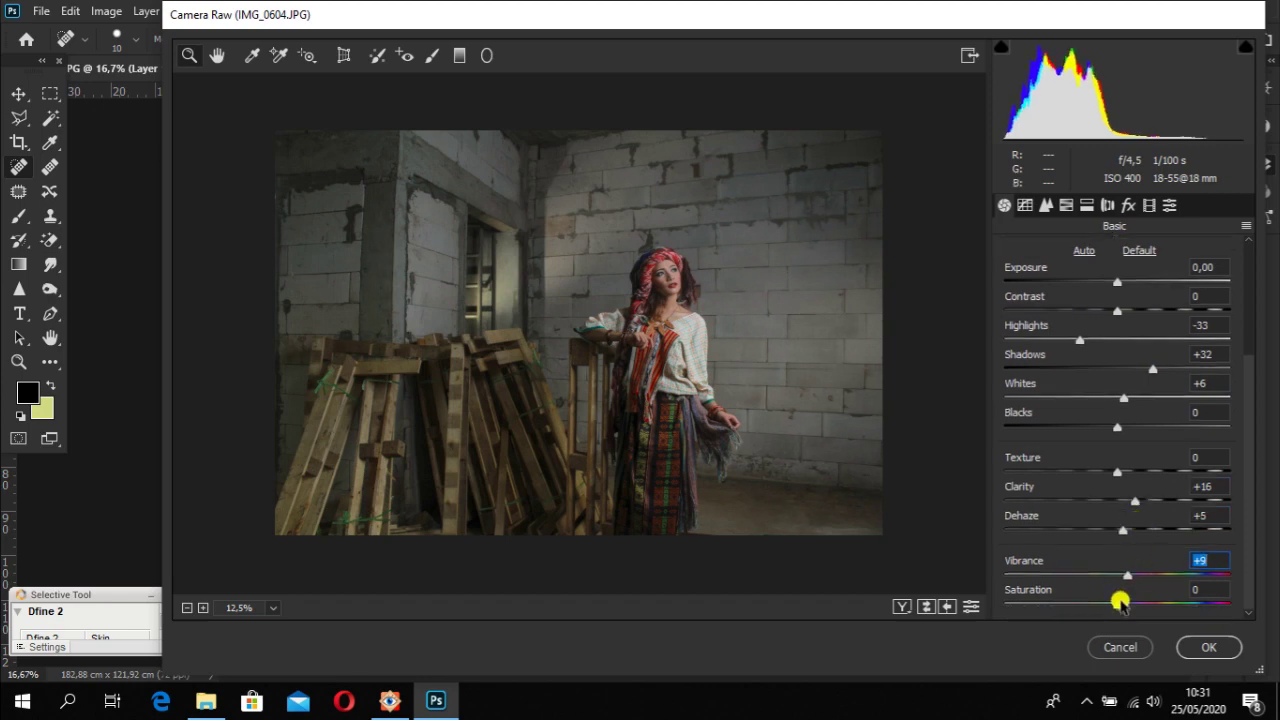
drag(1114, 605, 1110, 605)
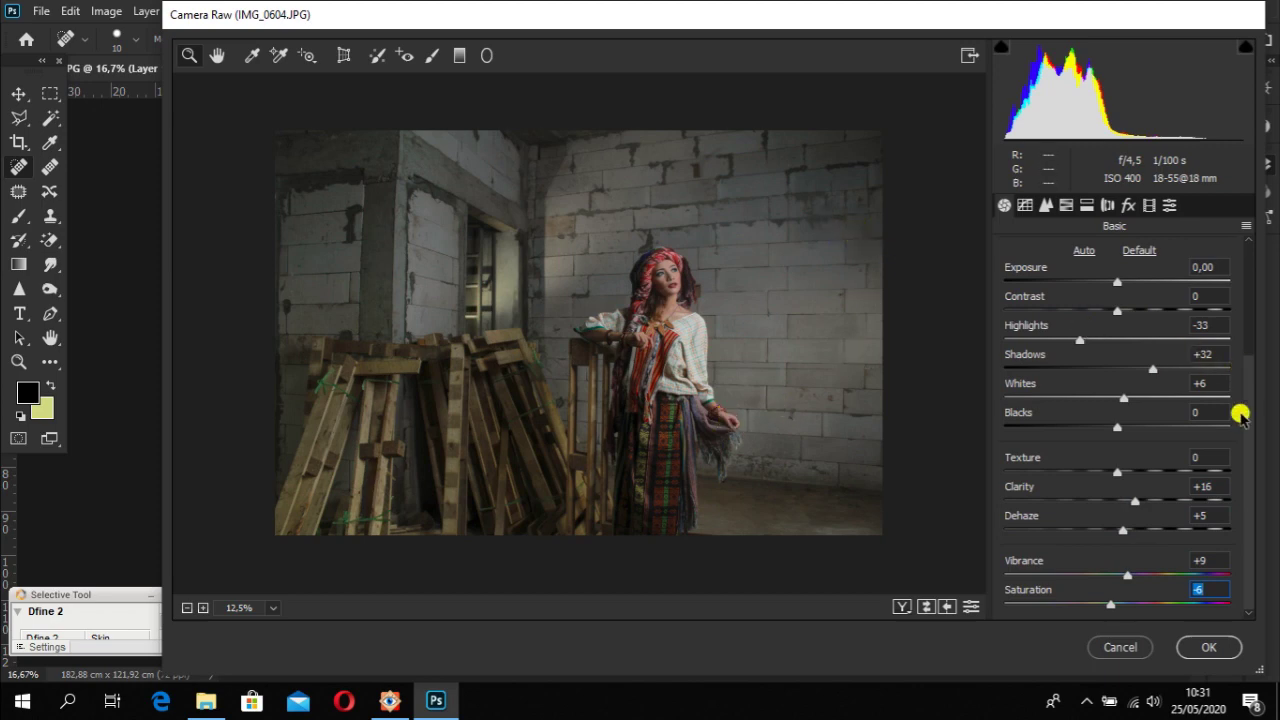
drag(1246, 410, 1253, 295)
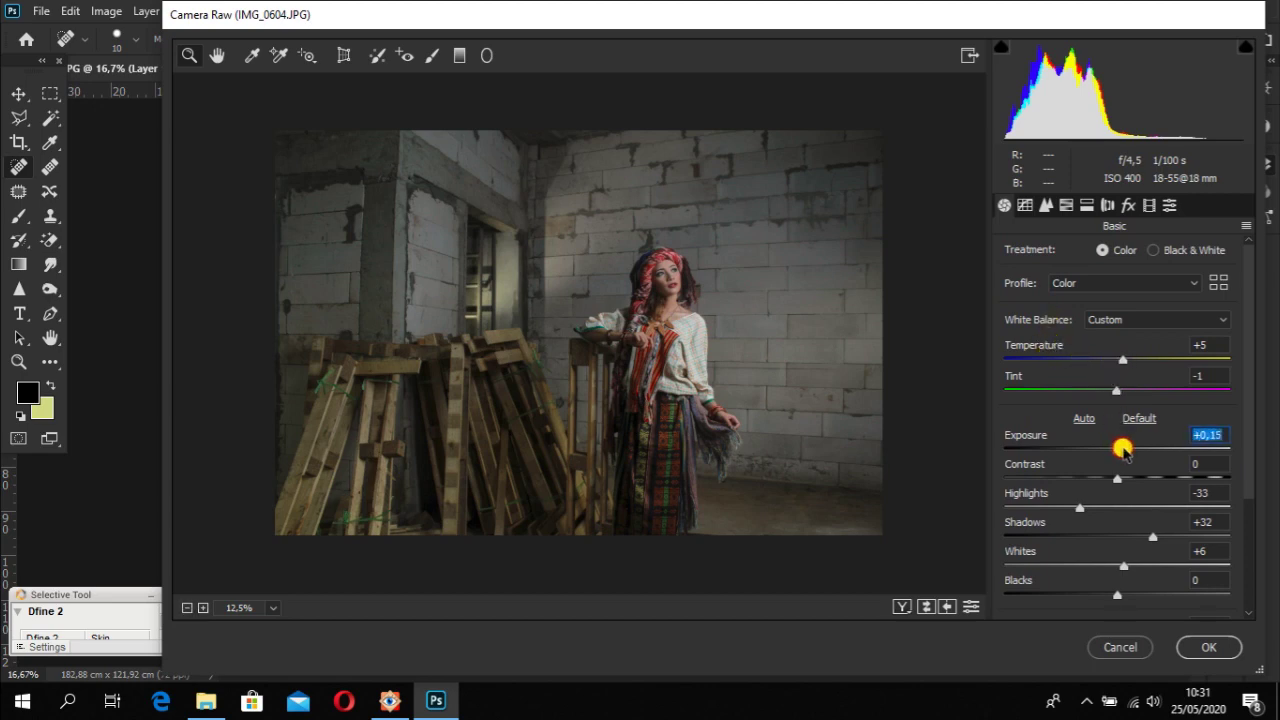
drag(1123, 450, 1119, 448)
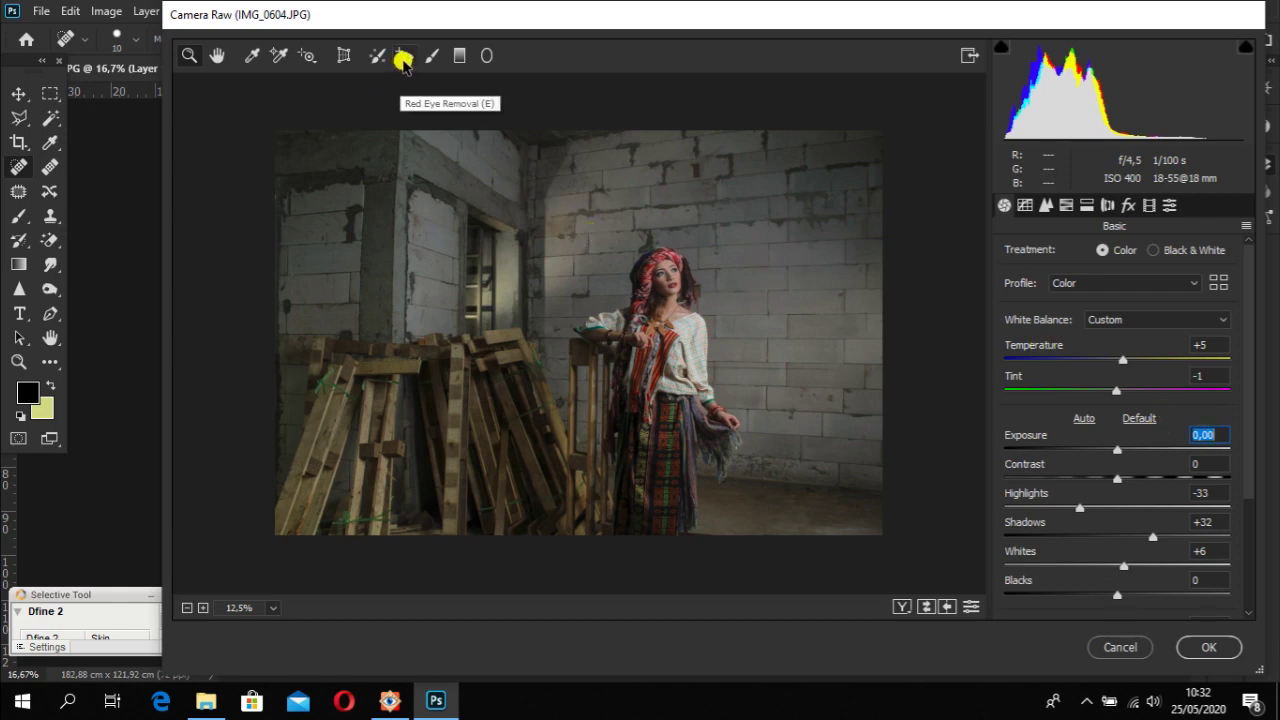
- Paint the wall beside the model's right-hand side of the photo with the Adjustment Brush and set its Exposure to +1,20
click(432, 56)
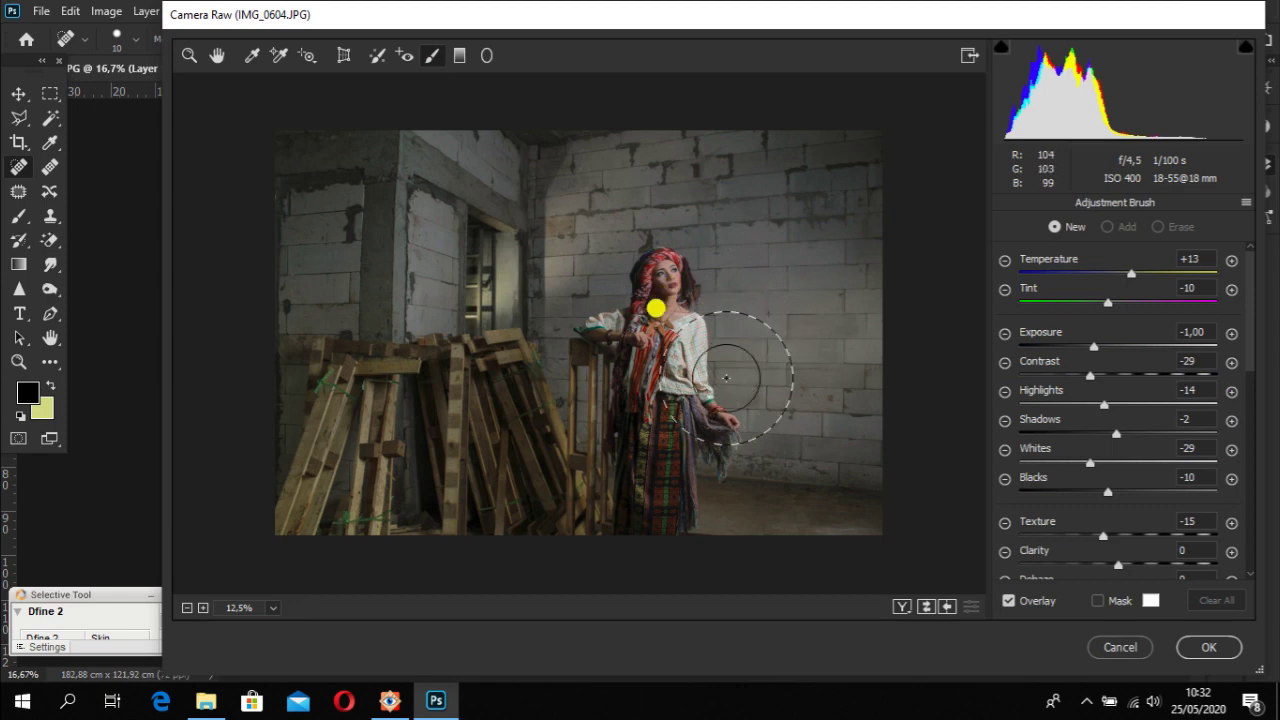
mouse_move(738, 366)
mouse_down()
mouse_move(765, 389)
mouse_move(714, 288)
mouse_up()
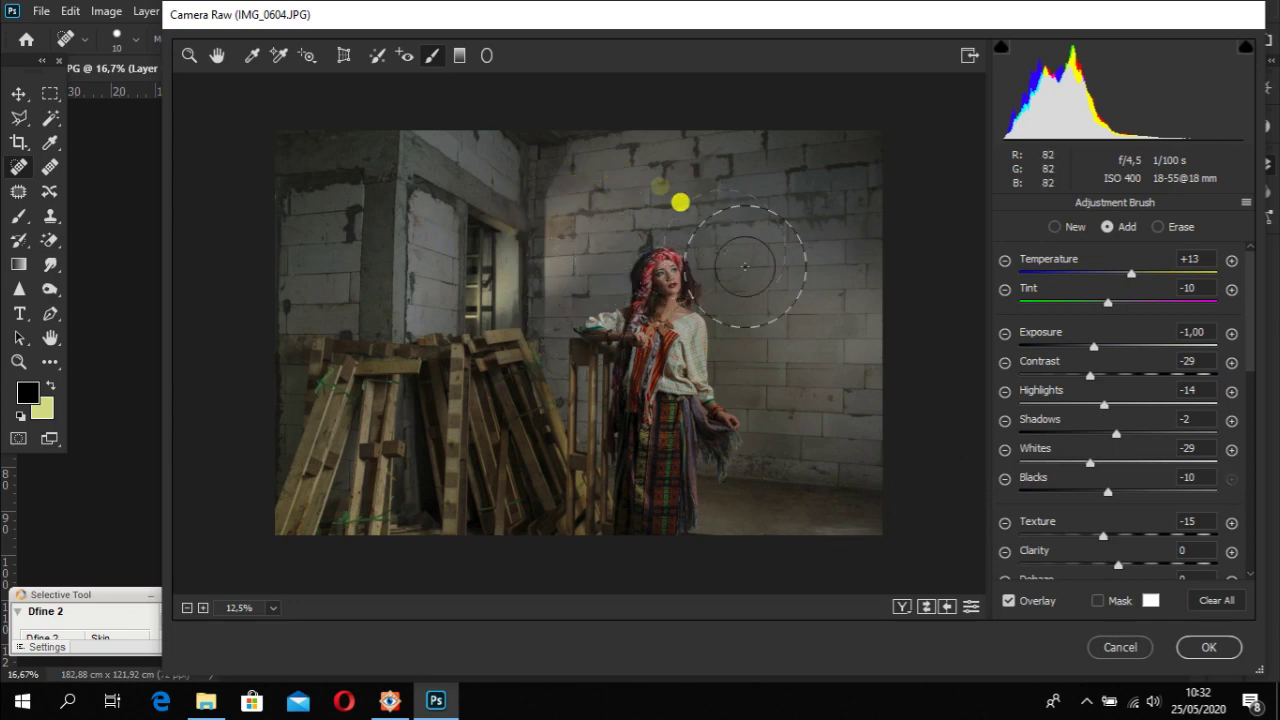
drag(727, 253, 764, 320)
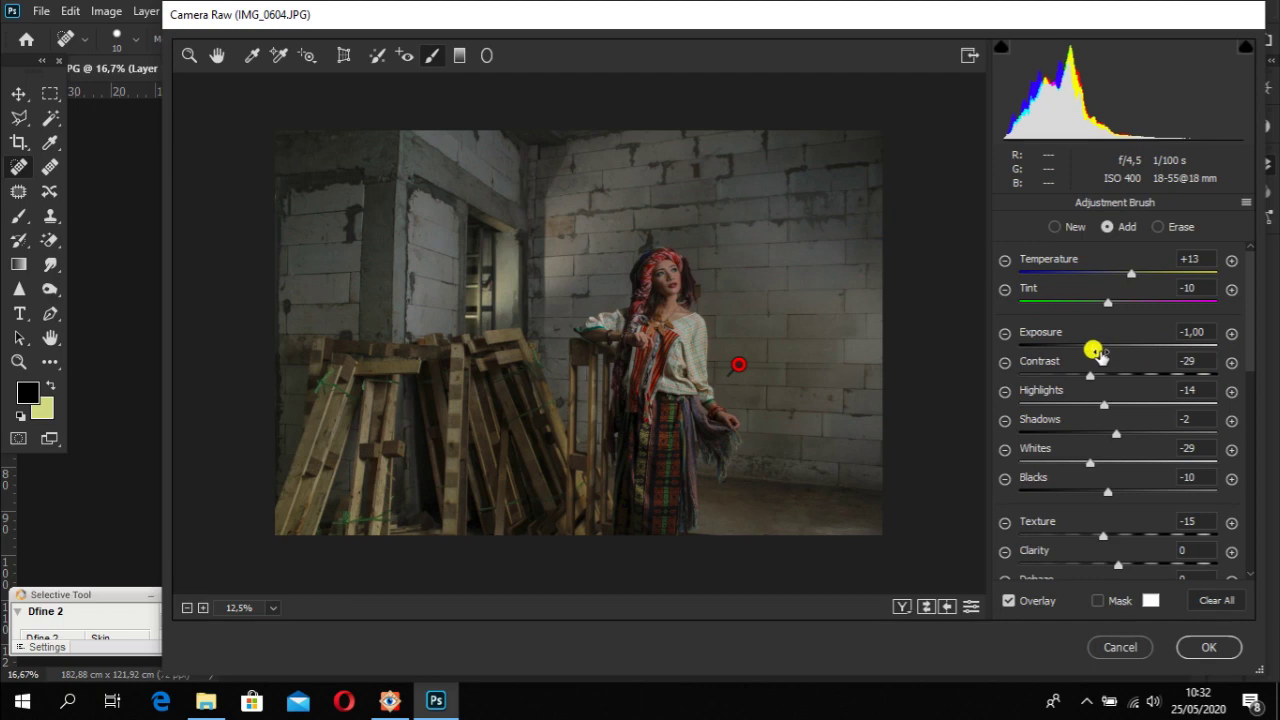
drag(1098, 350, 1141, 352)
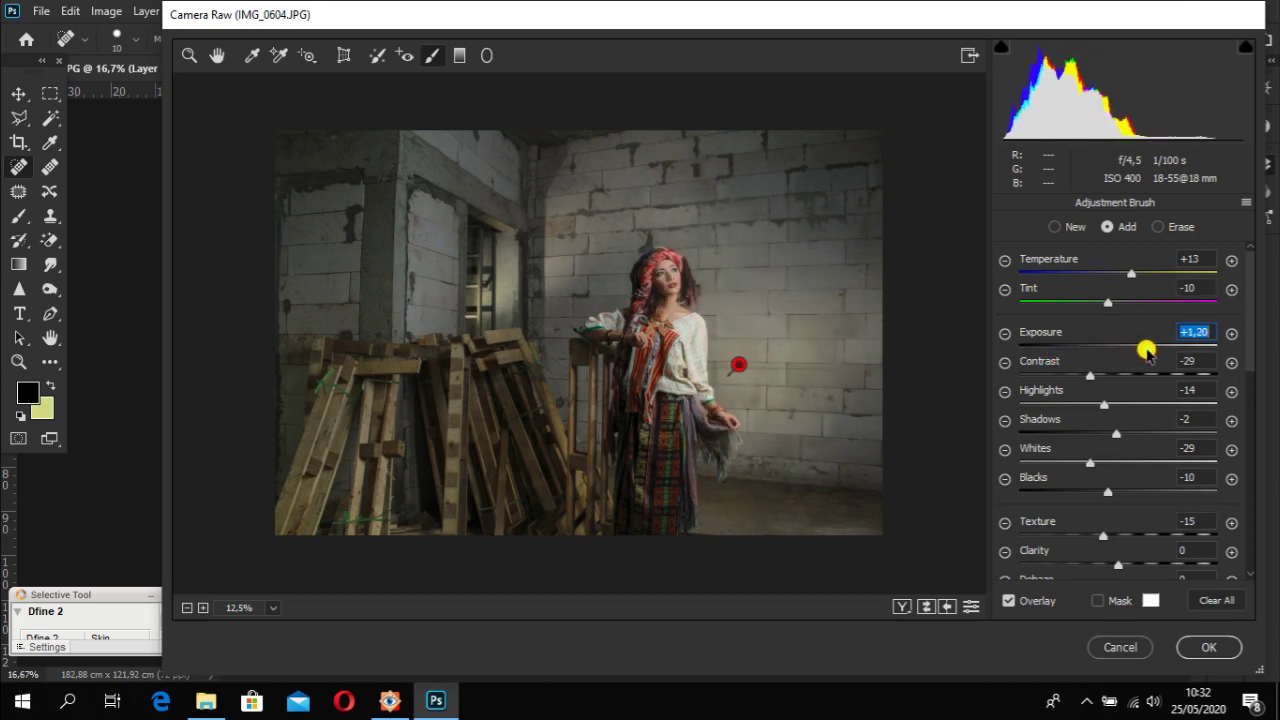
- Paint a new brush adjustment on the wall between the model's headscarf and the doorway, with Exposure +0,90
click(1062, 229)
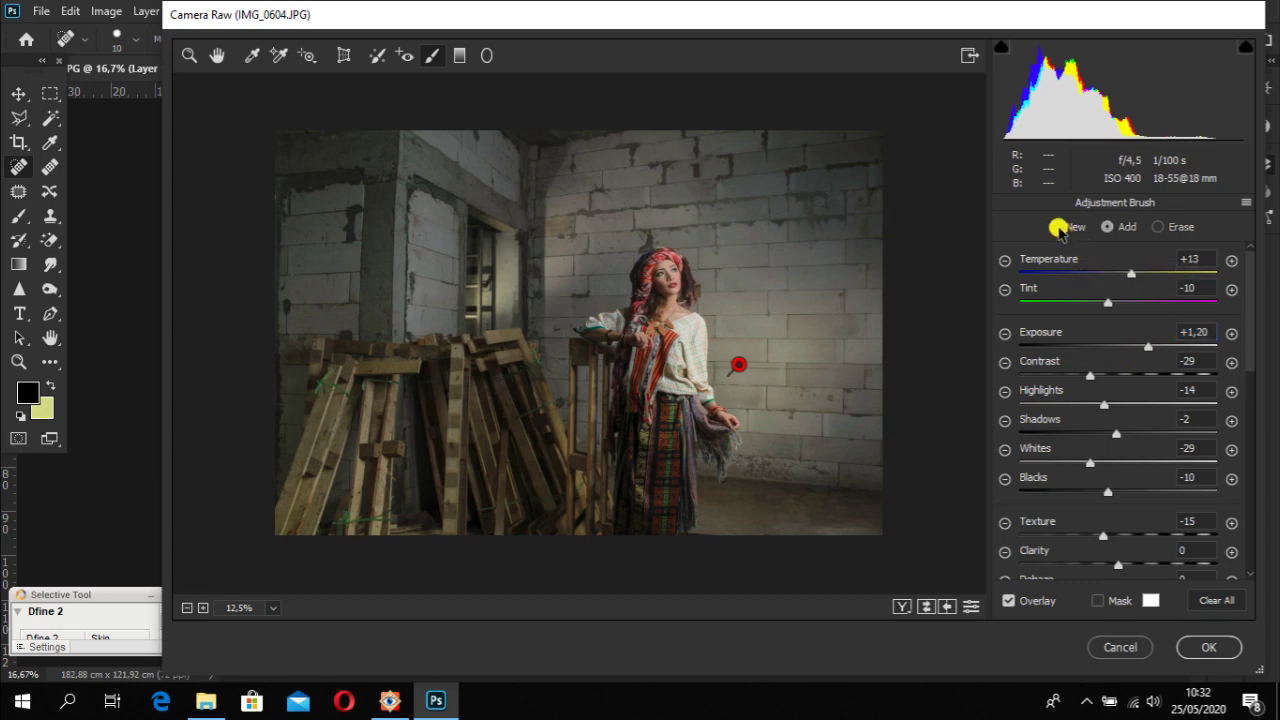
drag(609, 270, 597, 297)
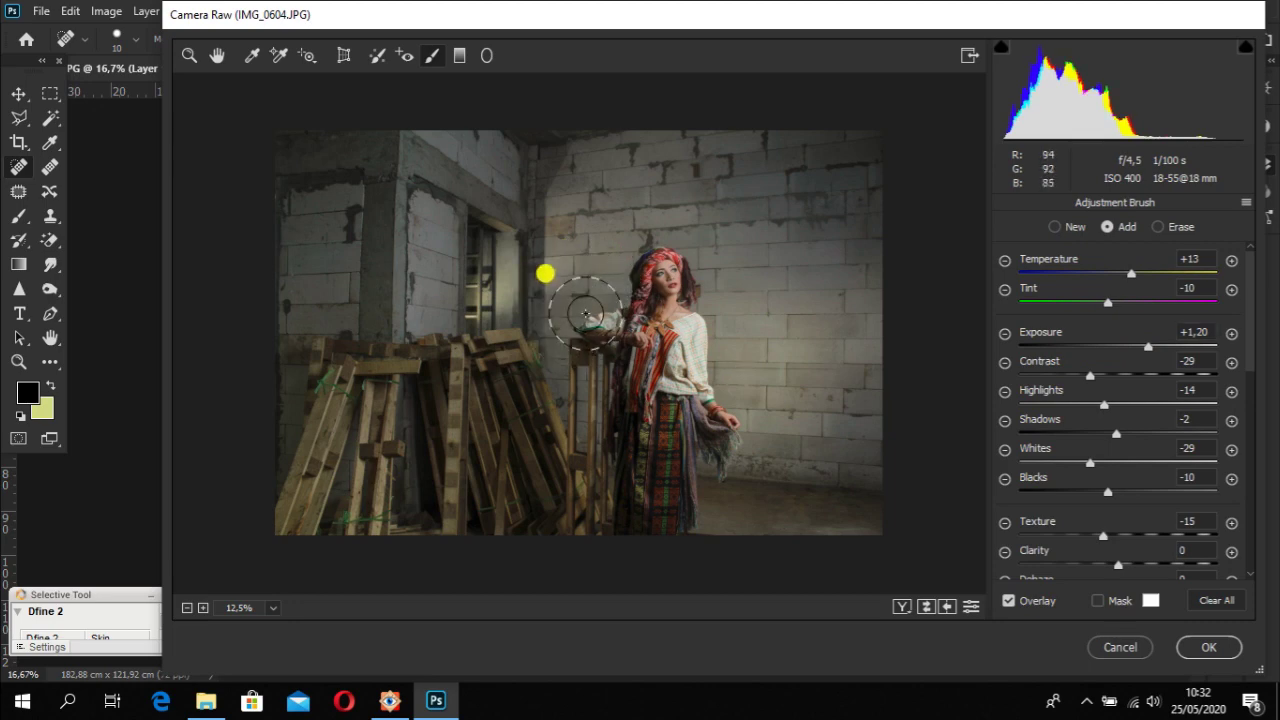
click(1146, 346)
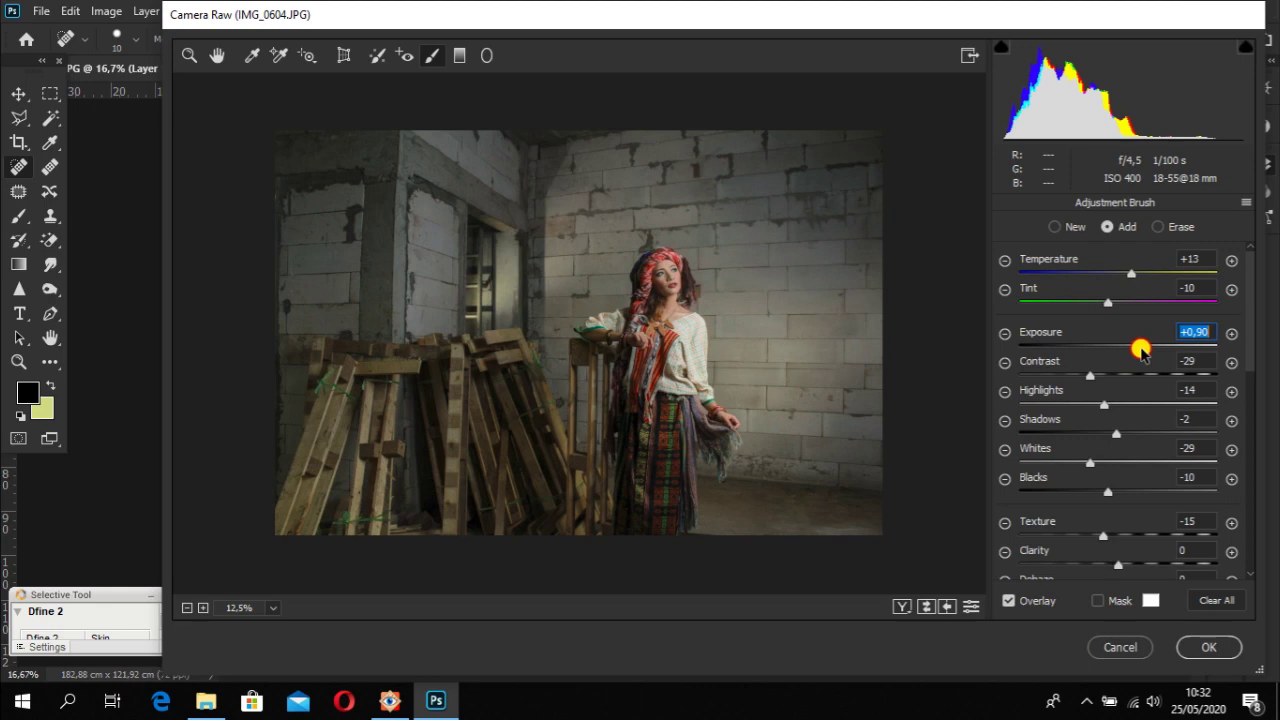
drag(1141, 350, 1141, 348)
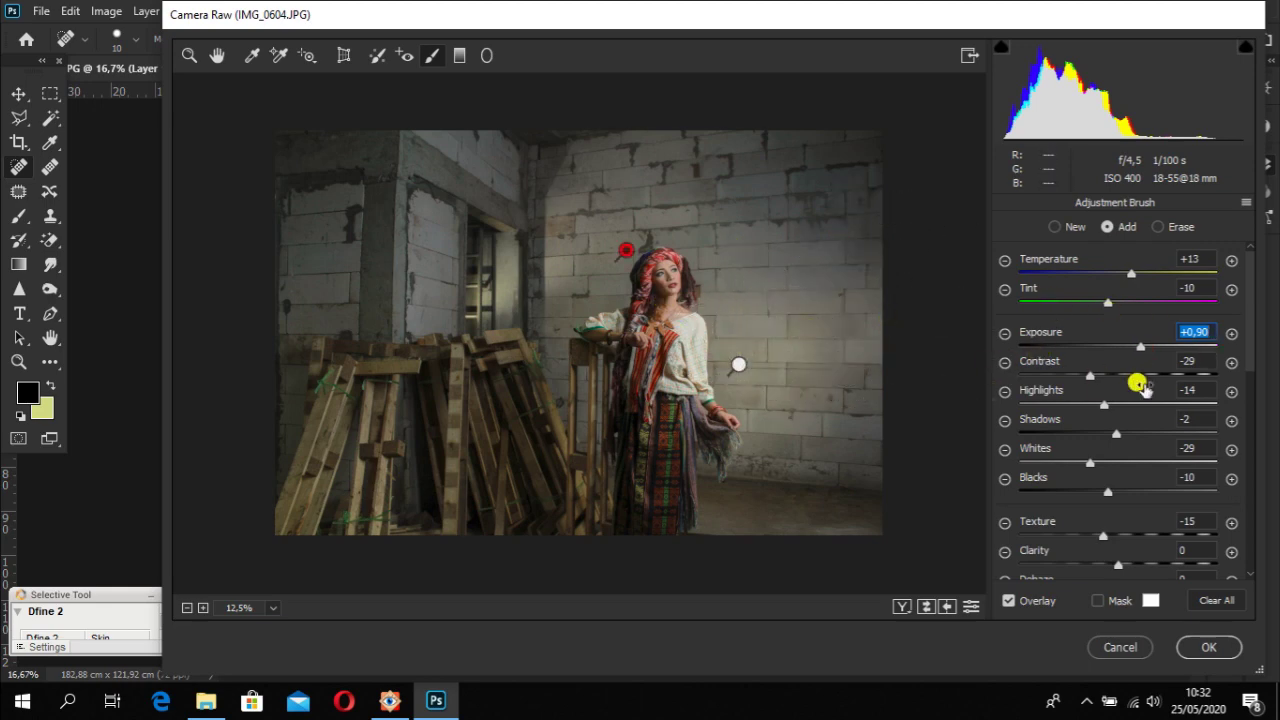
- Darken the photo's outer areas, including the upper wall and the wooden pallets, with a new, larger brush adjustment at Exposure -1,05
click(1055, 227)
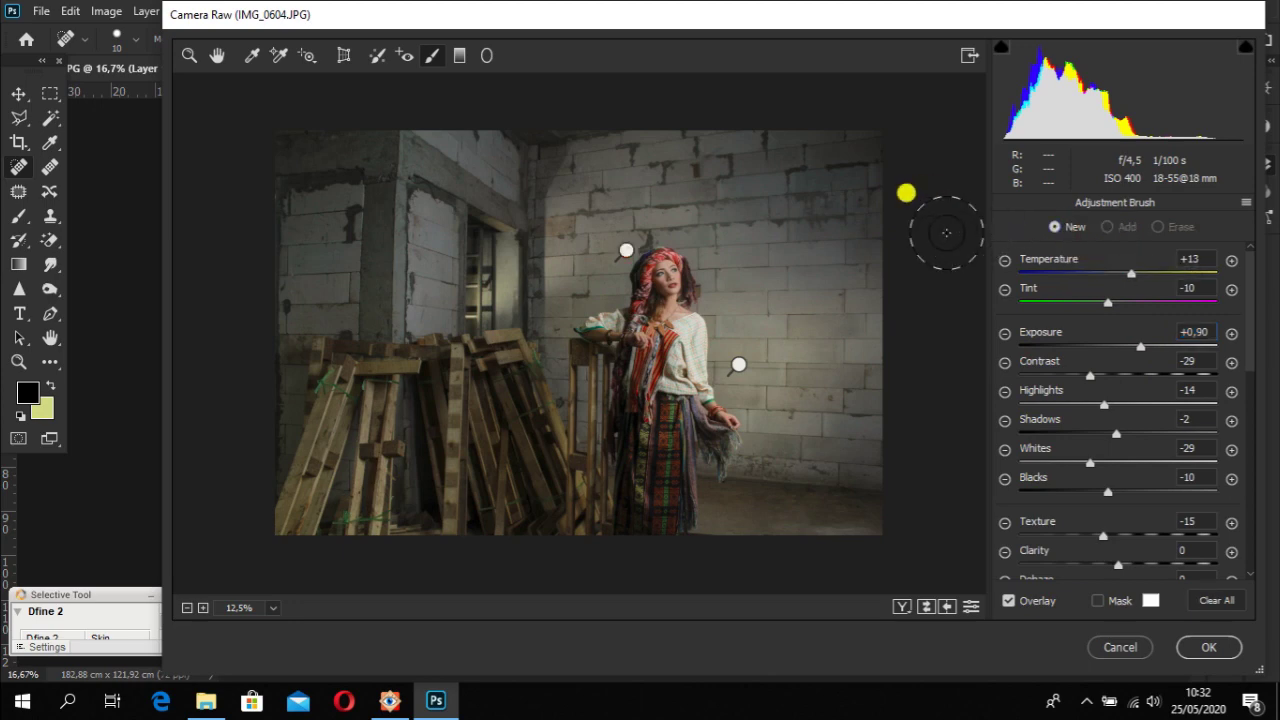
key(bracketright)
key(bracketright)
key(bracketright)
key(bracketright)
key(bracketright)
mouse_move(832, 160)
mouse_down()
mouse_move(419, 162)
mouse_move(363, 215)
mouse_move(350, 268)
mouse_move(299, 334)
mouse_move(402, 324)
mouse_move(339, 380)
mouse_move(276, 512)
mouse_move(330, 505)
mouse_up()
drag(1142, 345, 1099, 353)
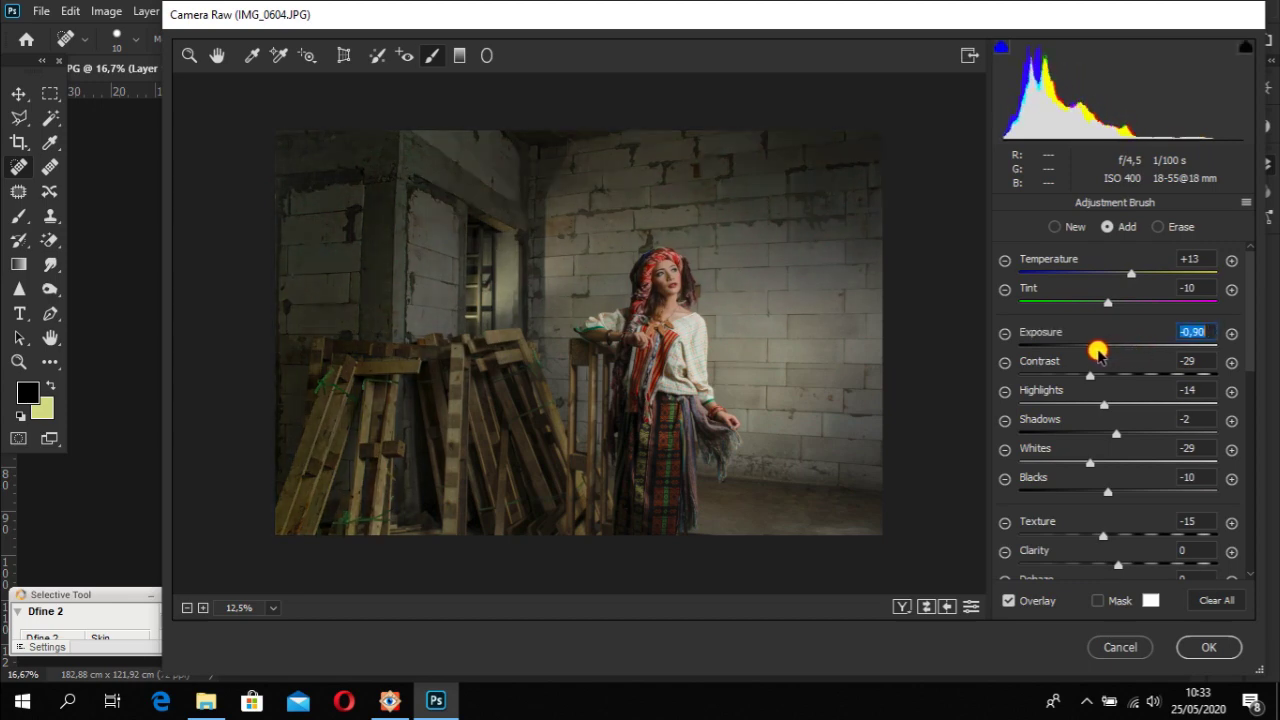
drag(1095, 350, 1092, 347)
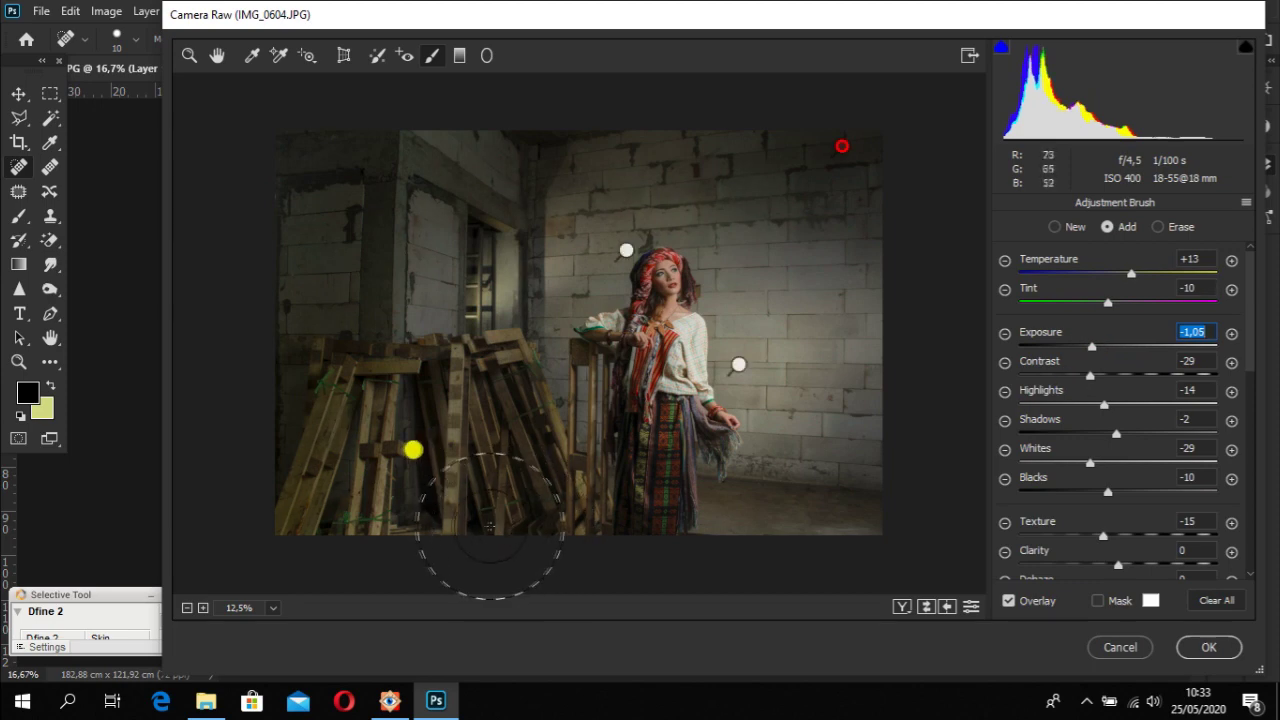
mouse_move(463, 524)
mouse_down()
mouse_move(379, 529)
mouse_move(261, 501)
mouse_up()
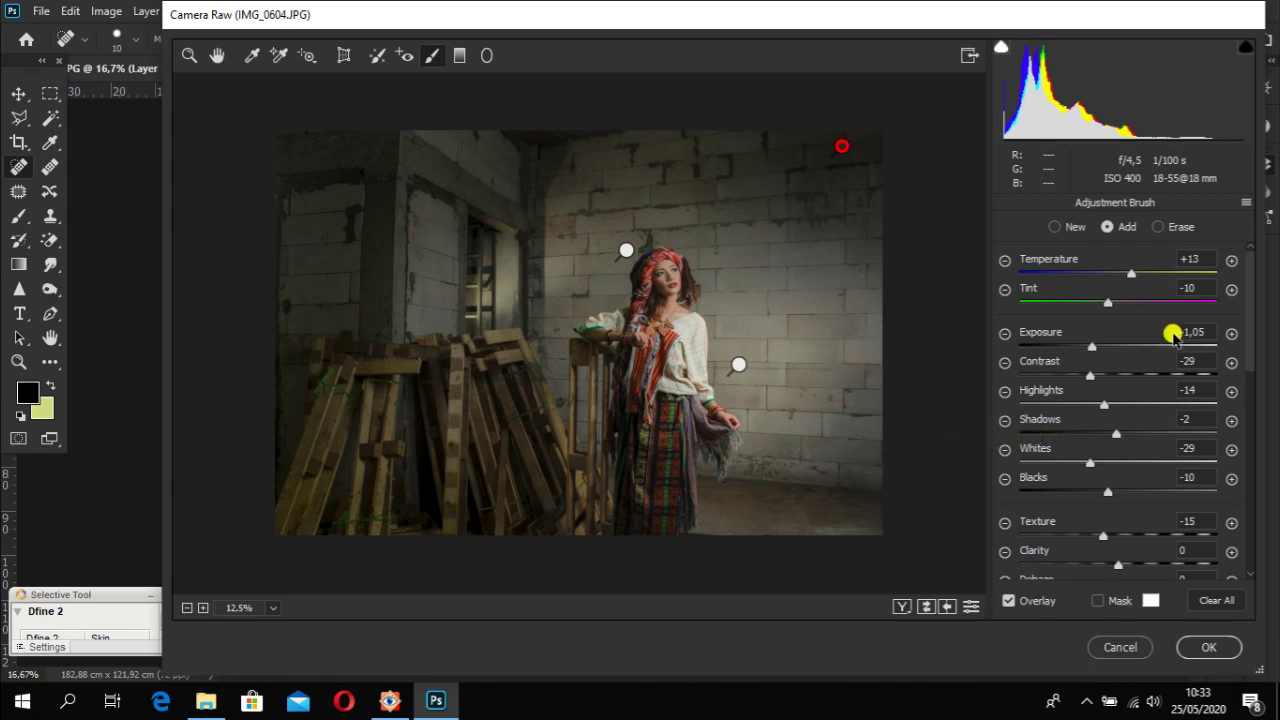
- Paint a new brush adjustment over the doorway opening behind the pallets and set its Exposure to +1,90
click(1072, 230)
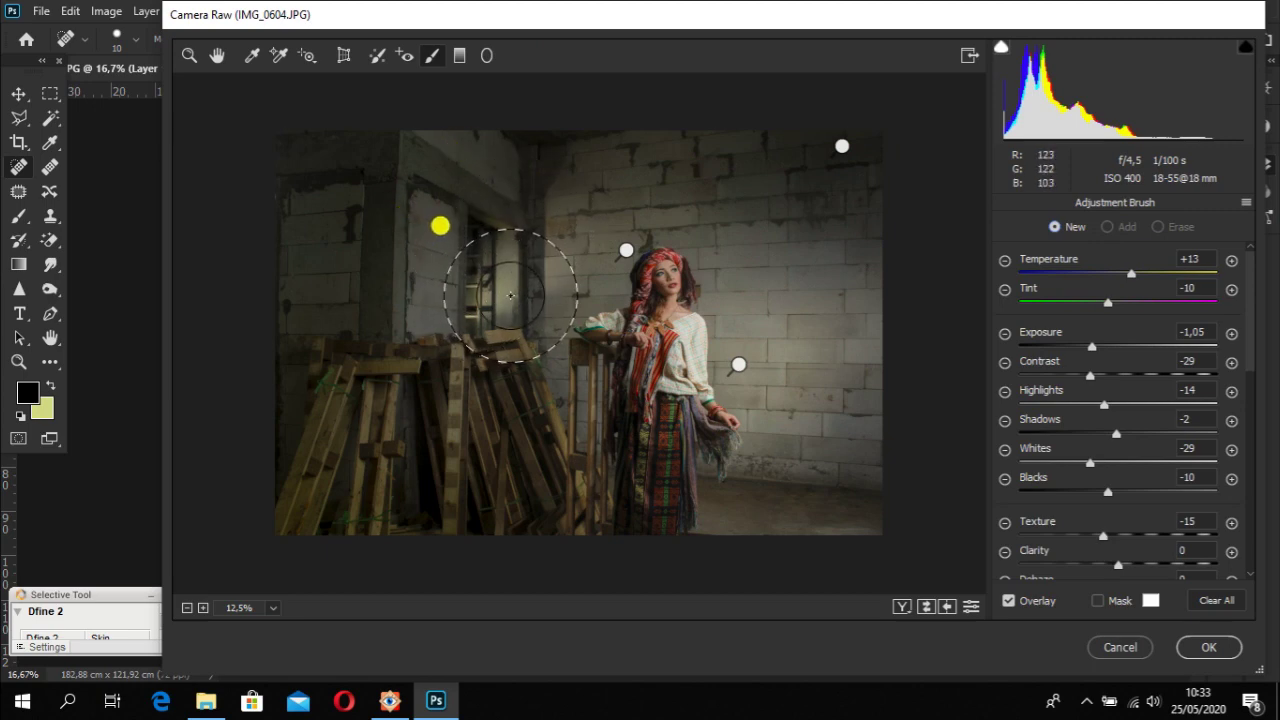
mouse_move(401, 223)
mouse_down()
mouse_move(494, 287)
mouse_move(549, 287)
mouse_up()
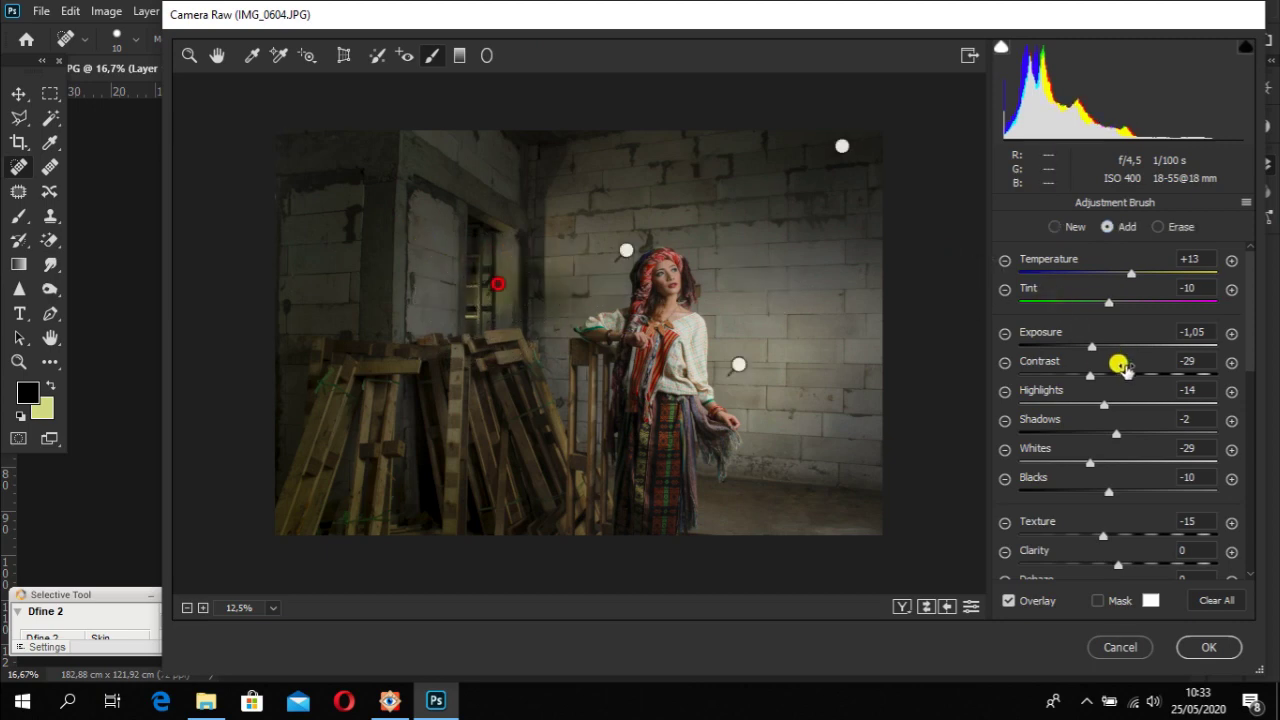
drag(1095, 347, 1168, 352)
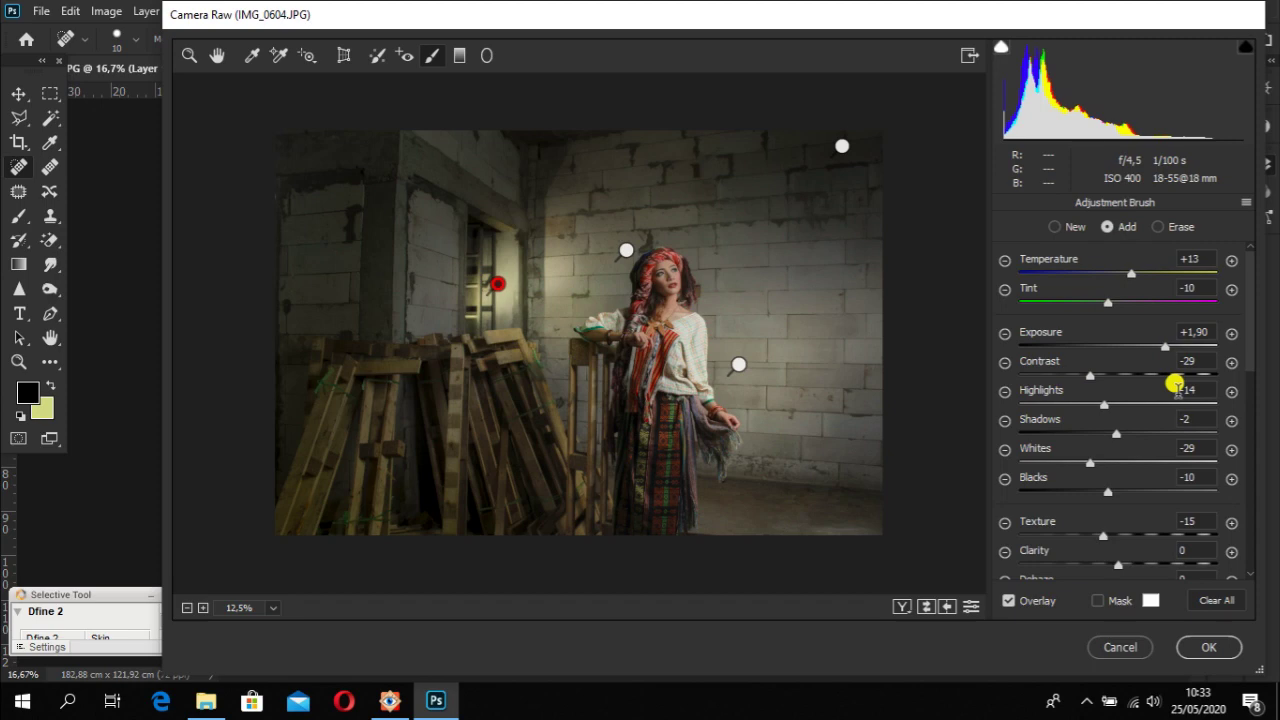
- Paint a new brush adjustment over the concrete pillar and wall above the pallets and set its Exposure to -0,10
click(1080, 229)
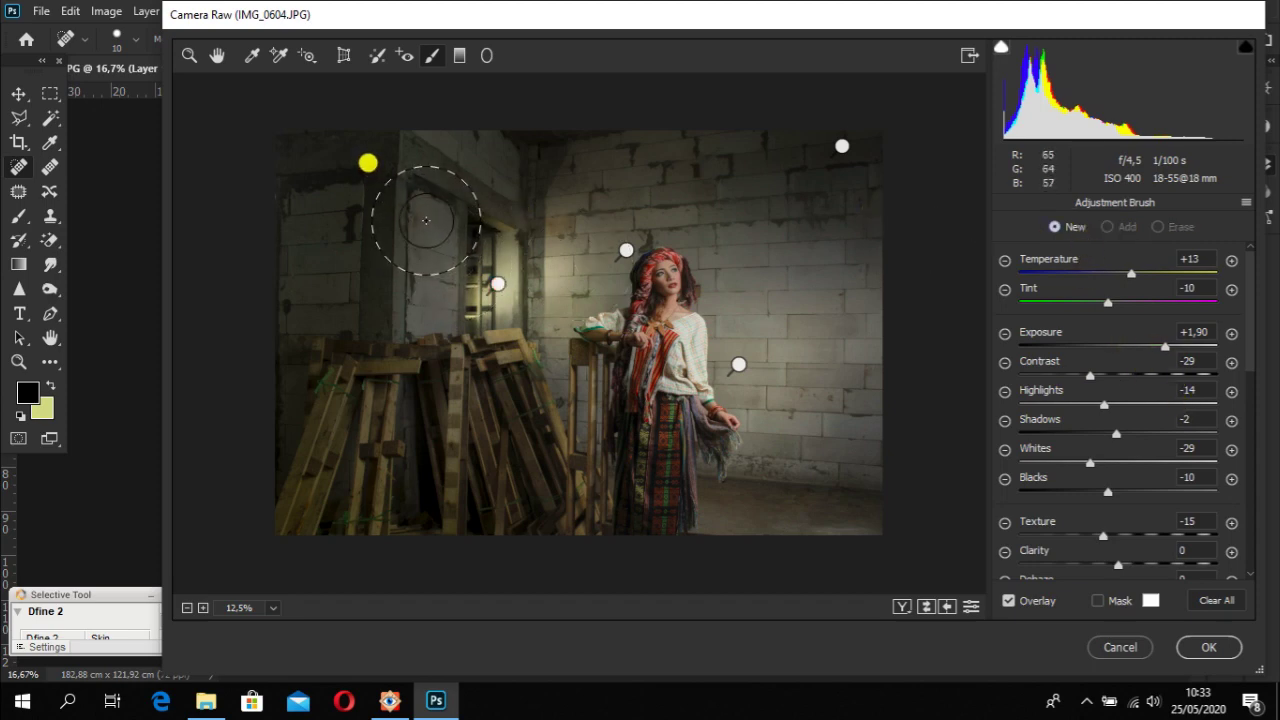
mouse_move(422, 206)
mouse_down()
mouse_move(420, 332)
mouse_move(436, 319)
mouse_move(443, 262)
mouse_move(416, 157)
mouse_move(392, 332)
mouse_up()
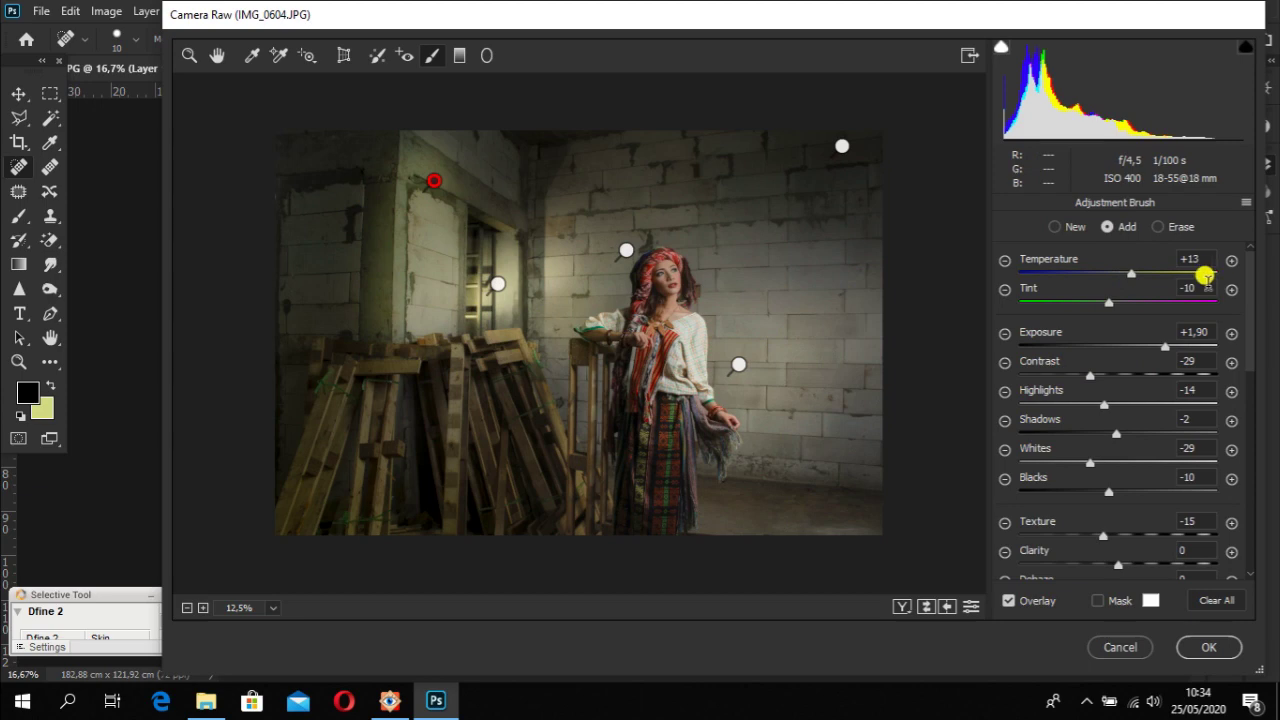
drag(1170, 346, 1113, 343)
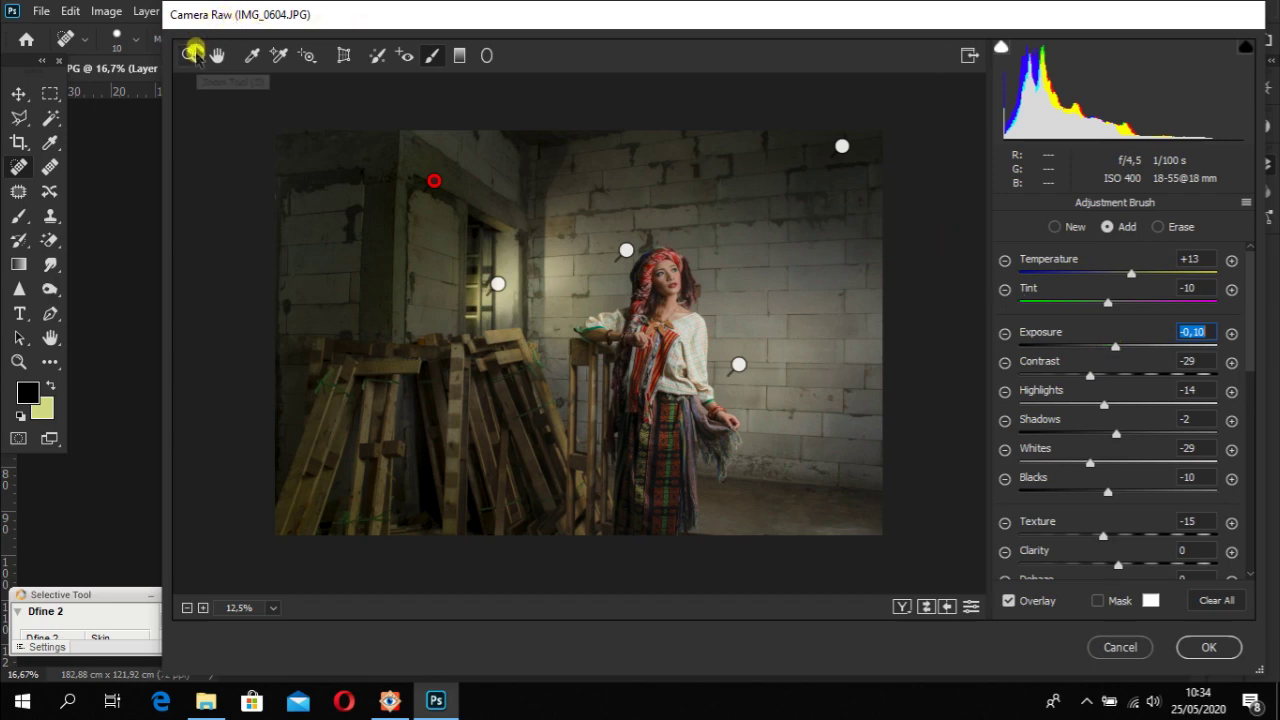
- Leave the Adjustment Brush and warm the whole photo by setting the white balance Temperature to +11
click(219, 58)
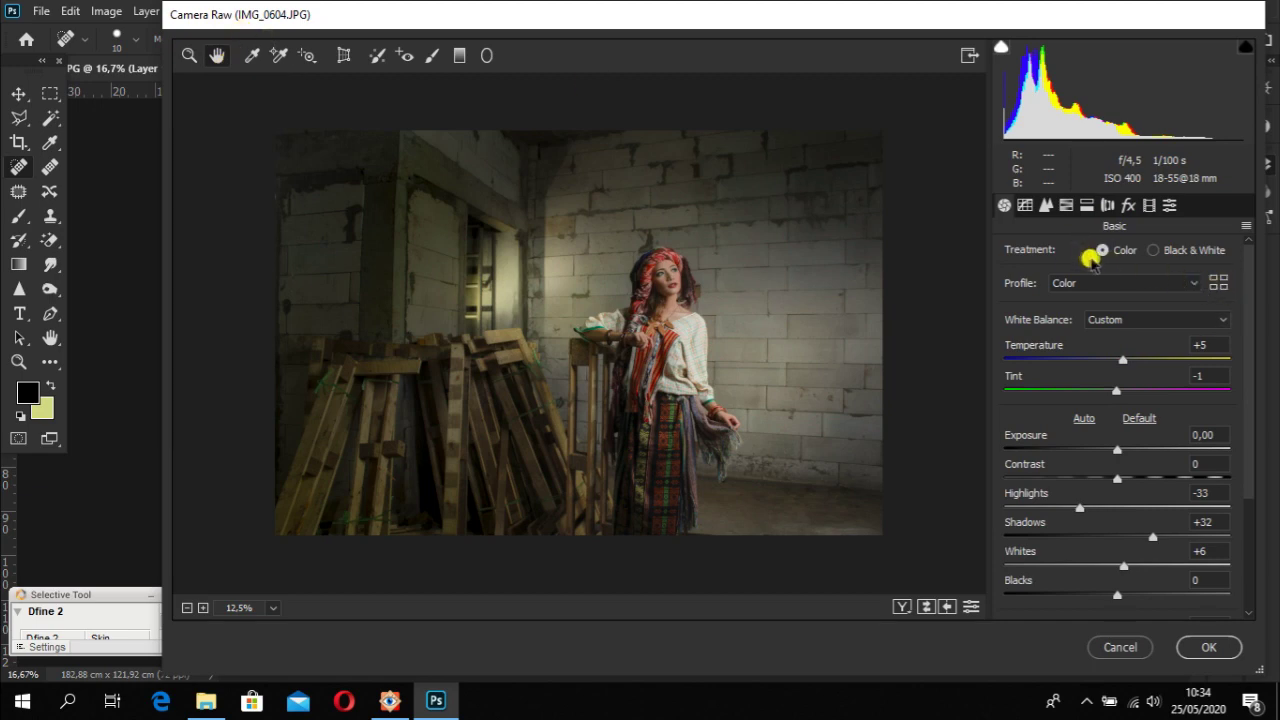
drag(1124, 365, 1092, 362)
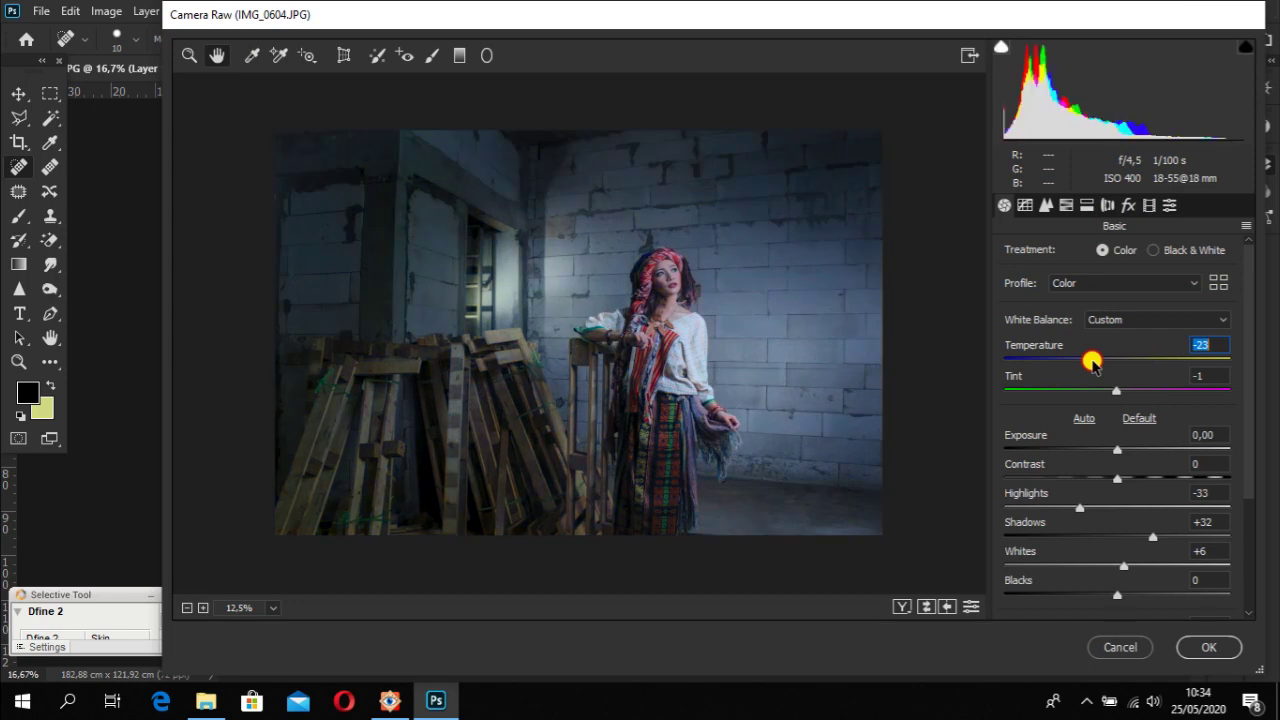
drag(1092, 362, 1132, 364)
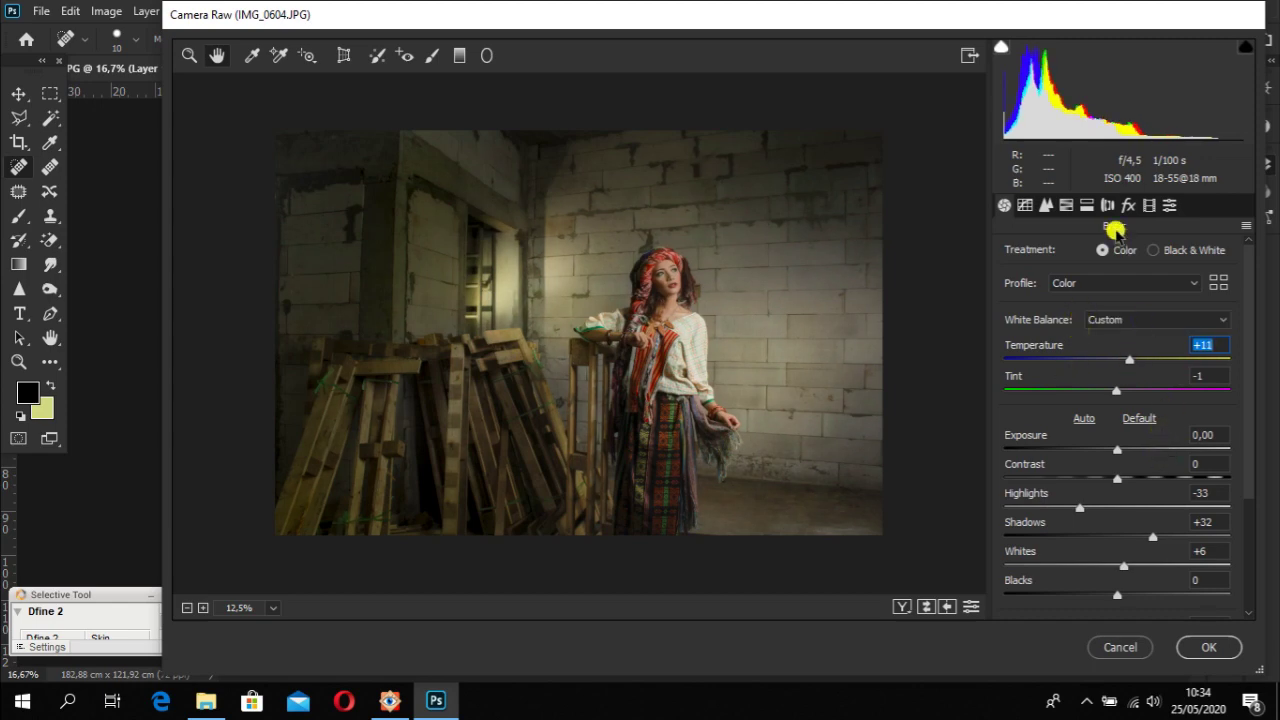
- Sharpen the photo with Amount 34 and Masking 99, and apply the Camera Raw edits
click(1056, 210)
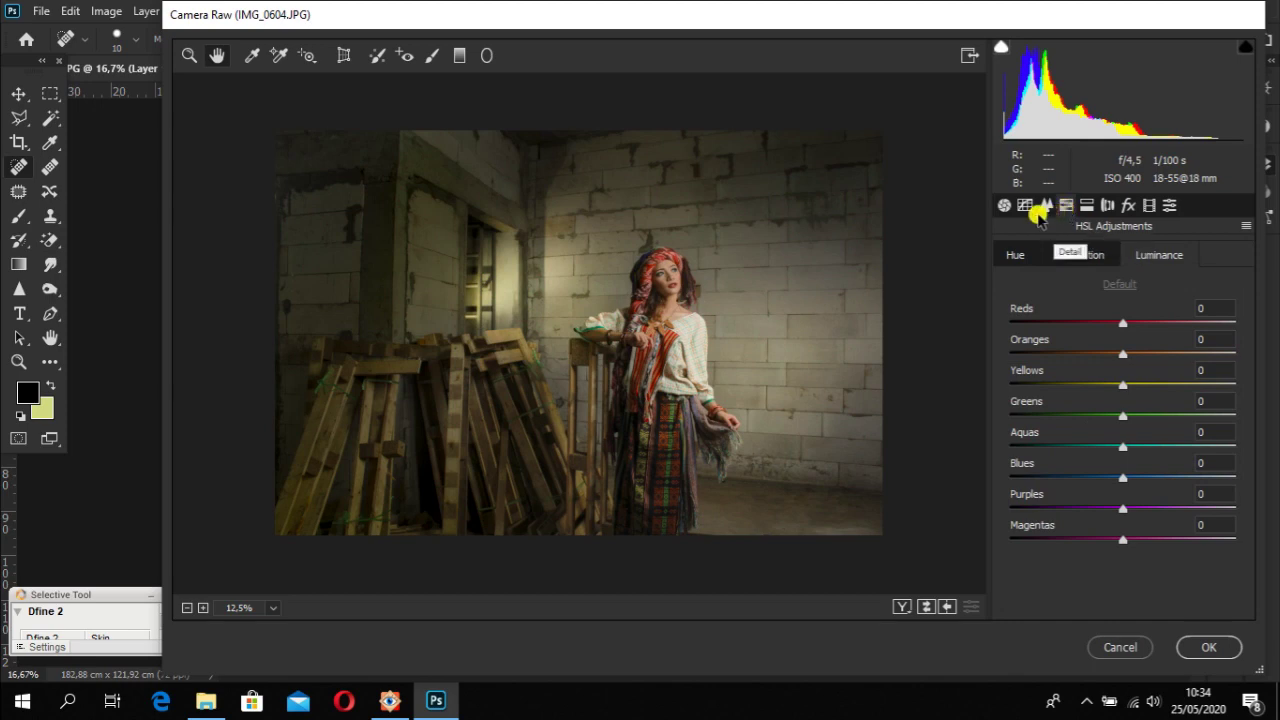
click(1041, 210)
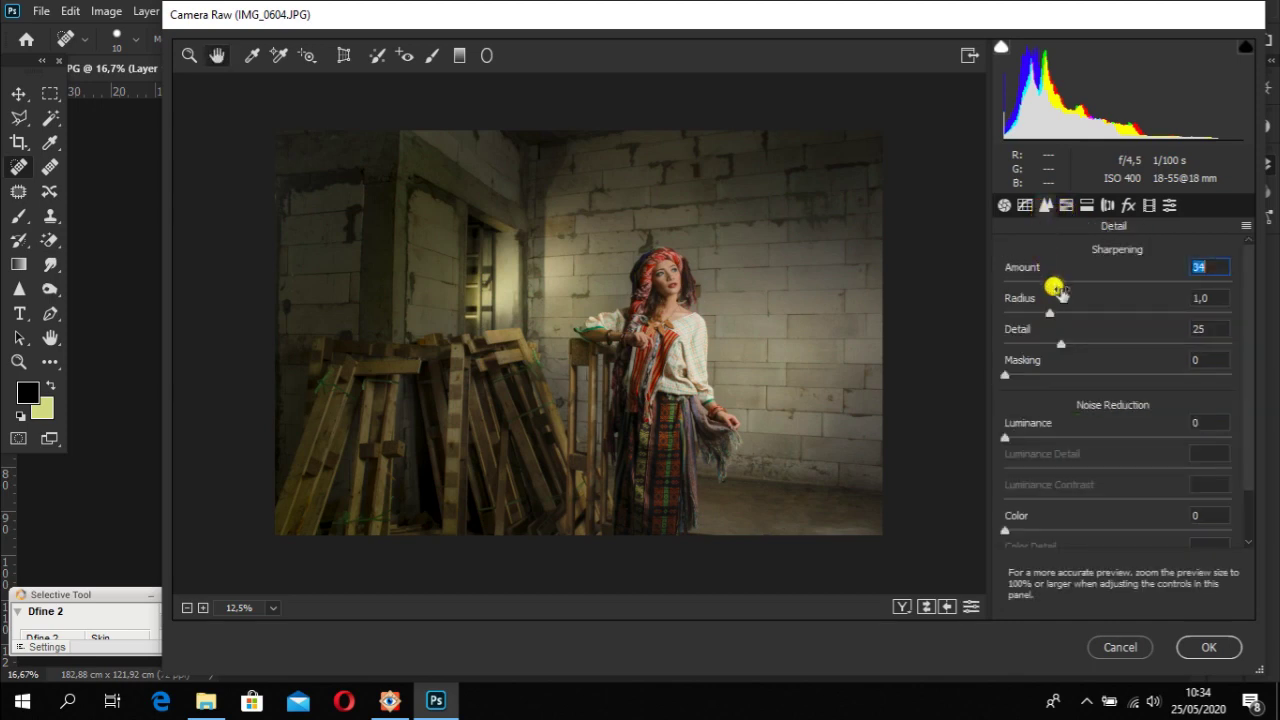
click(1006, 377)
drag(1006, 377, 1232, 386)
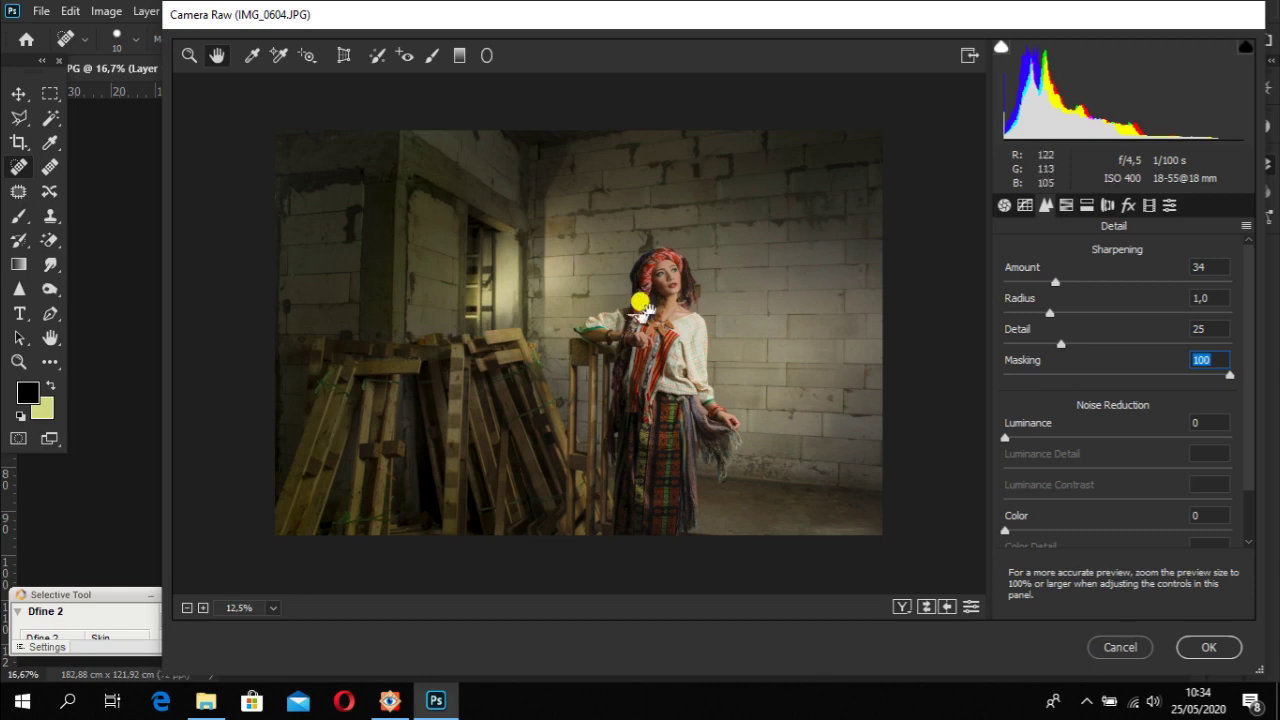
drag(1230, 375, 1100, 376)
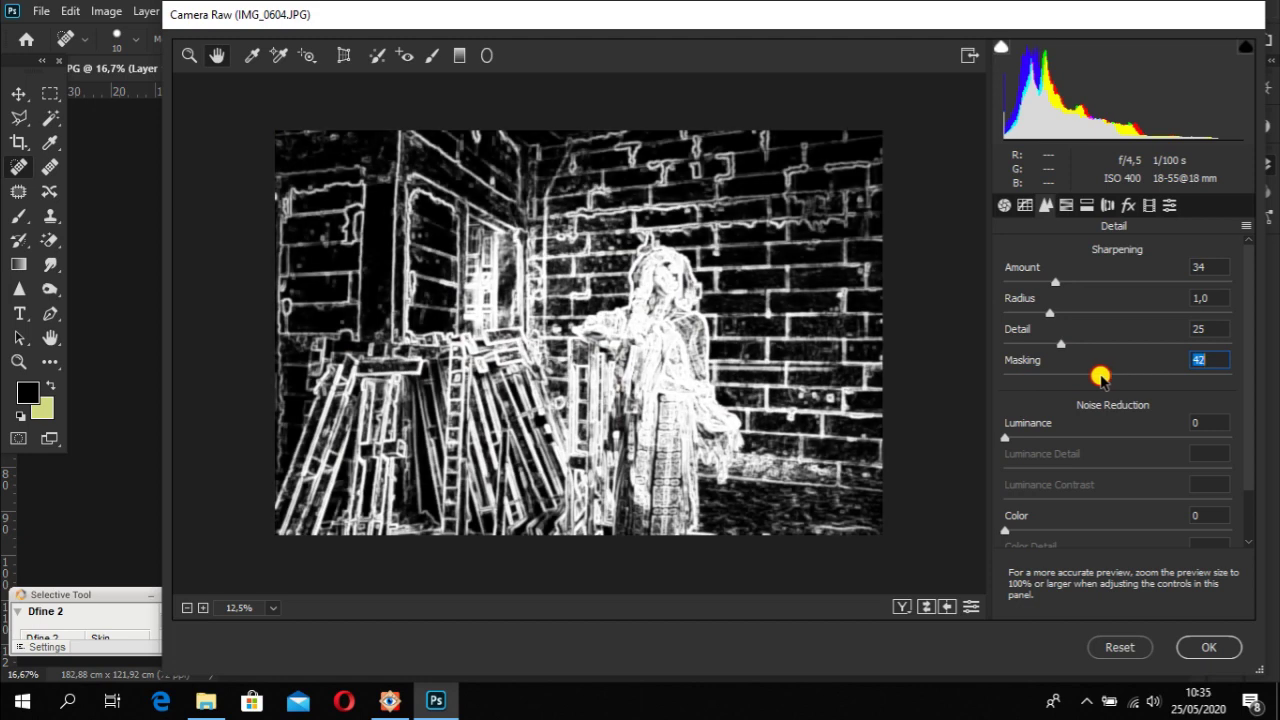
drag(1100, 376, 1228, 376)
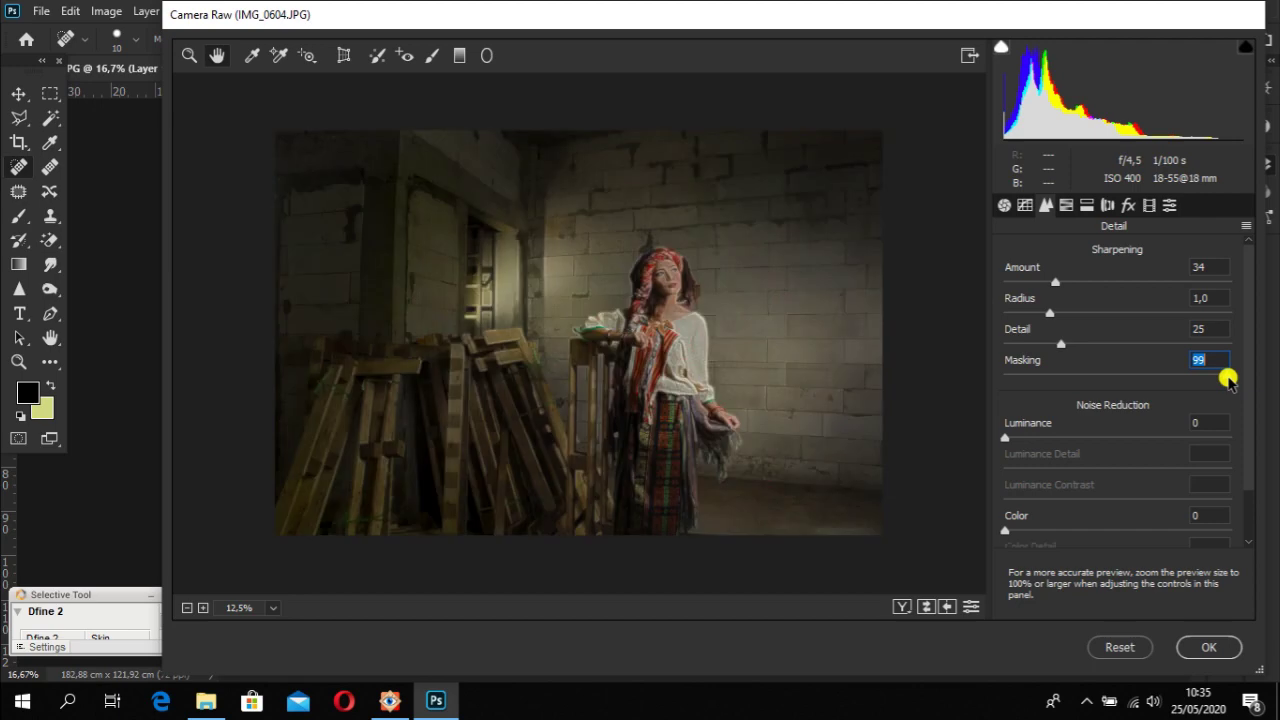
click(1220, 647)
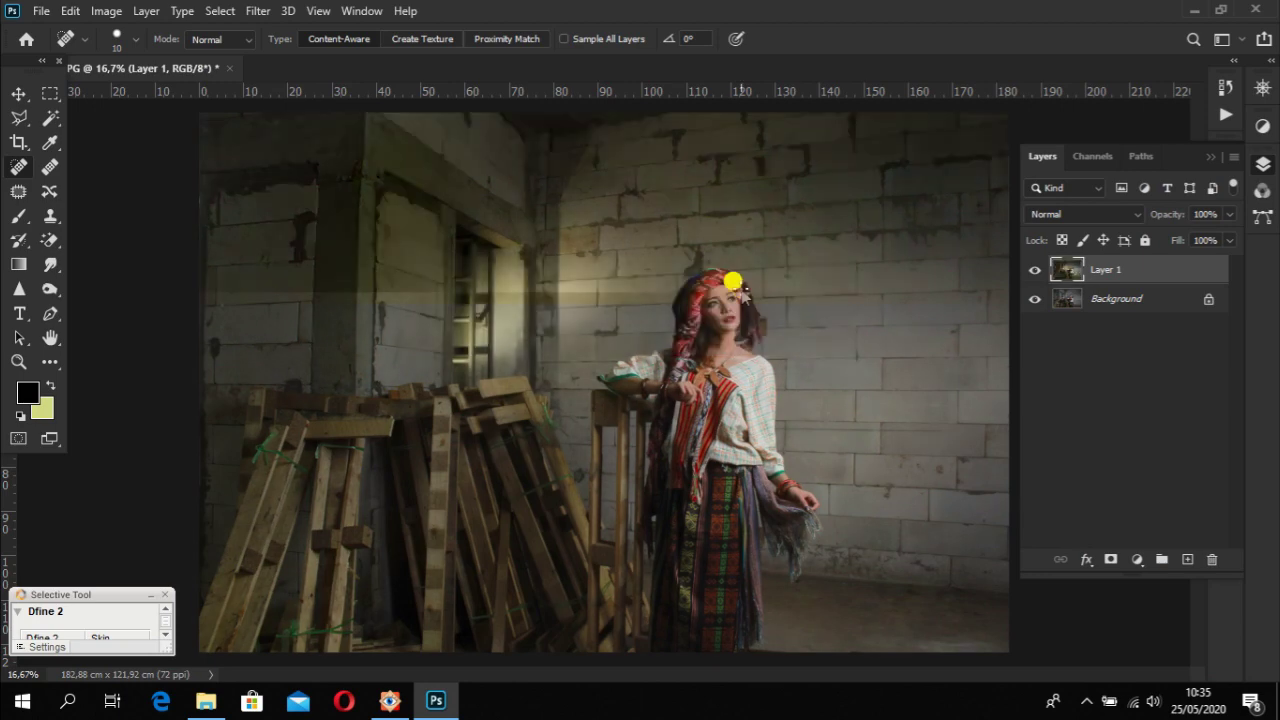
- Compare Layer 1 with the original by toggling its visibility, and examine the model's face and the whole photo
click(1035, 270)
click(1035, 270)
click(1035, 270)
click(1035, 270)
key(ctrl+minus)
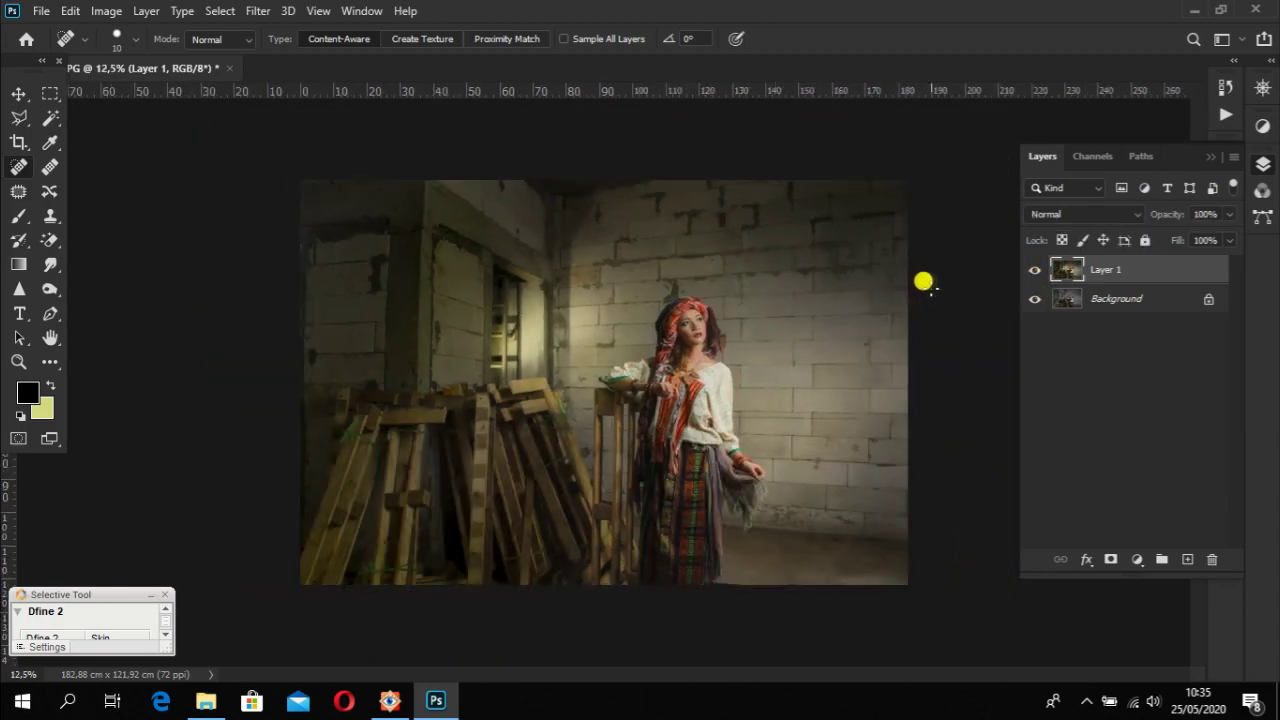
scroll(690, 330, up, 5)
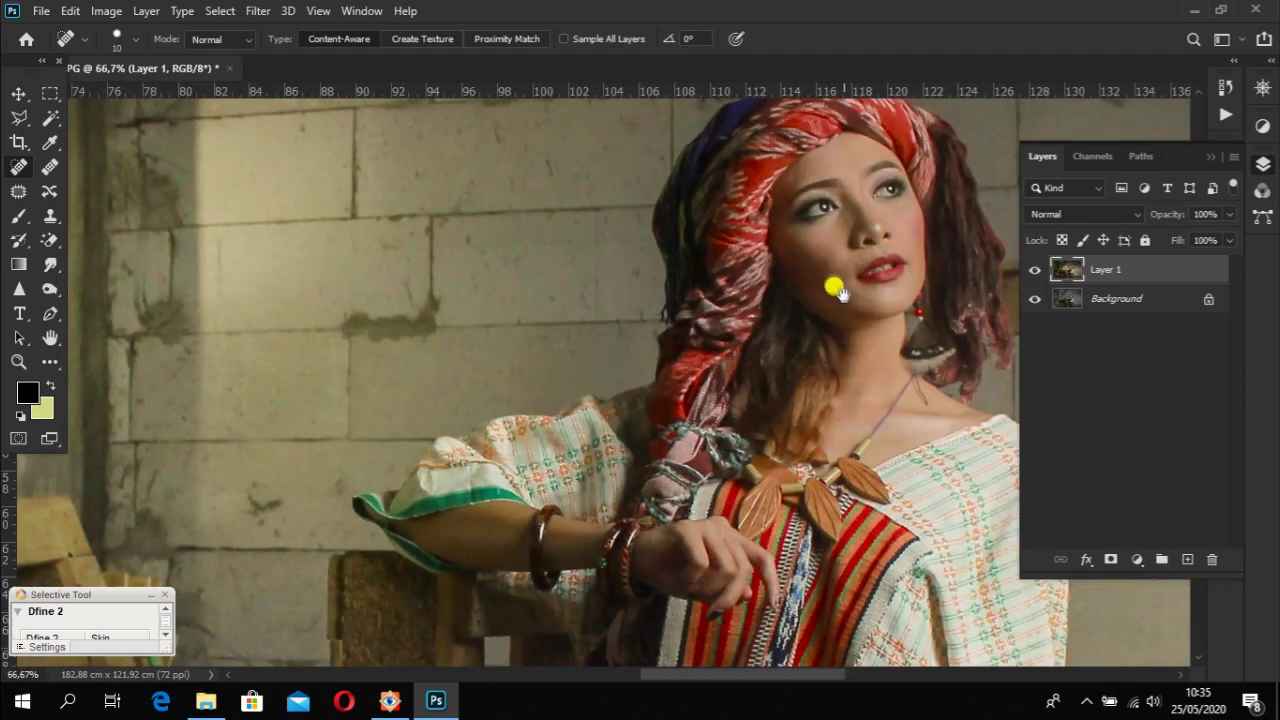
scroll(838, 293, up, 4)
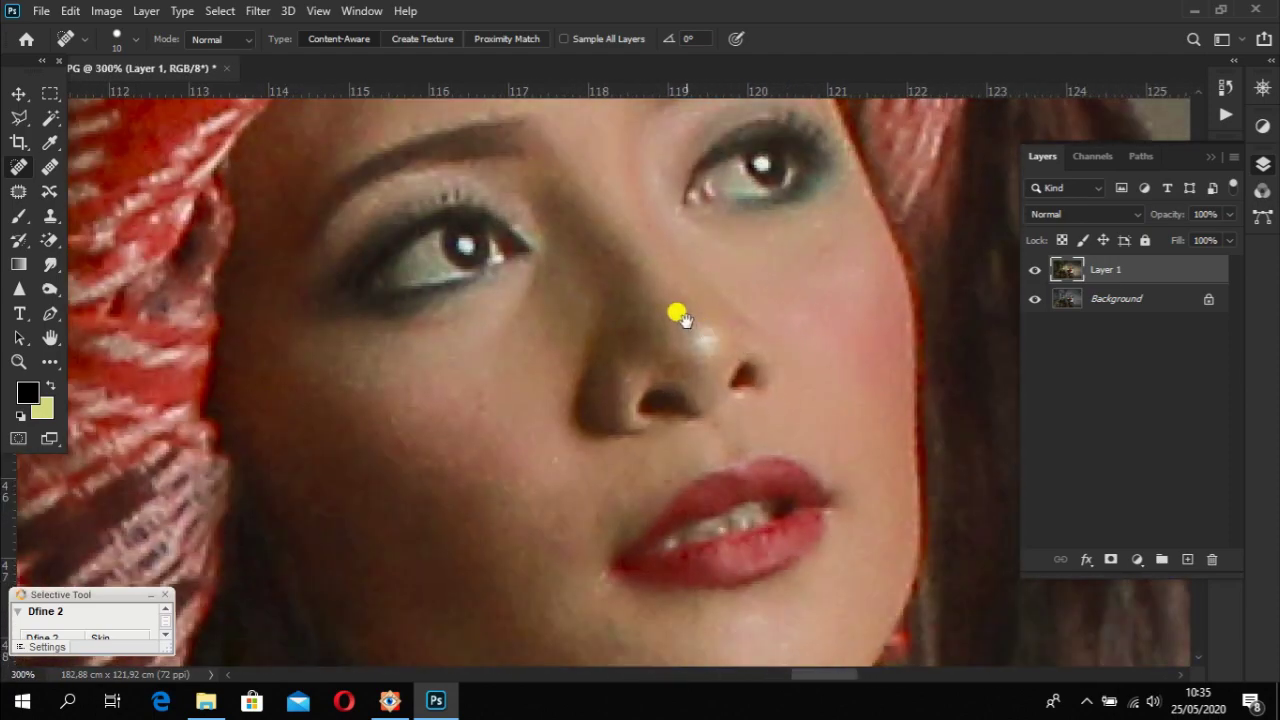
scroll(690, 330, down, 1)
scroll(752, 410, down, 5)
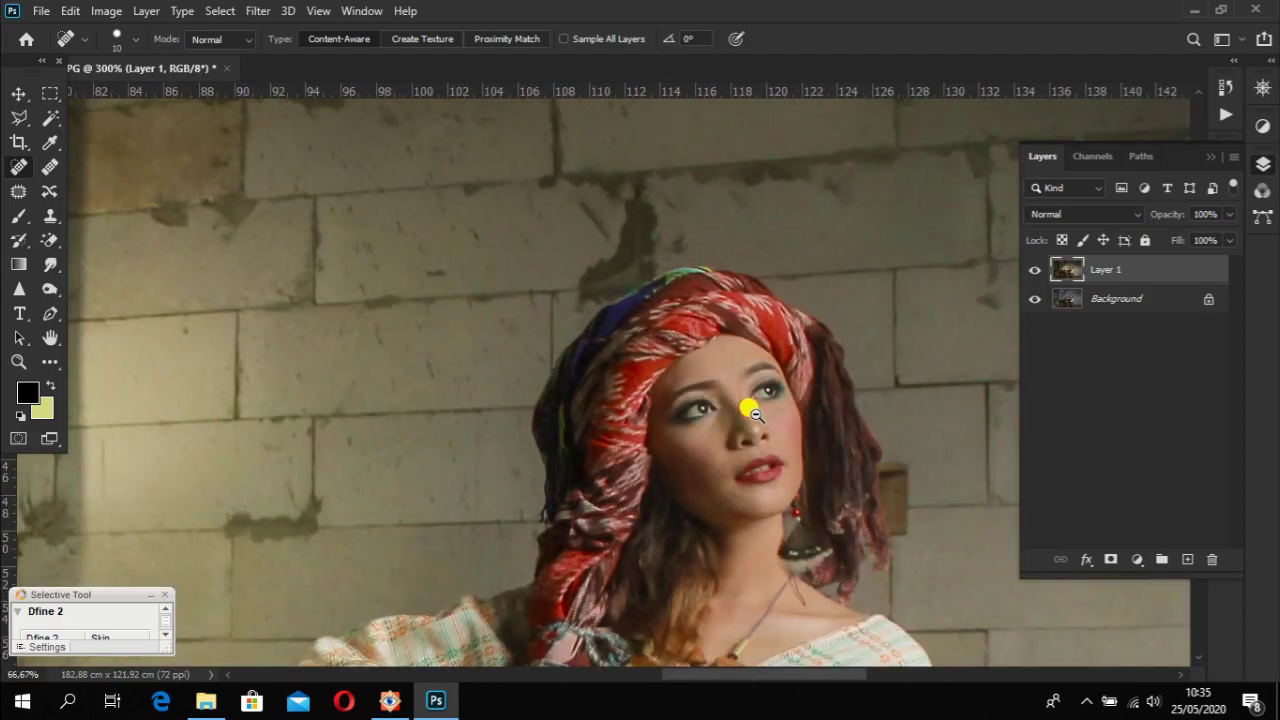
scroll(795, 400, down, 2)
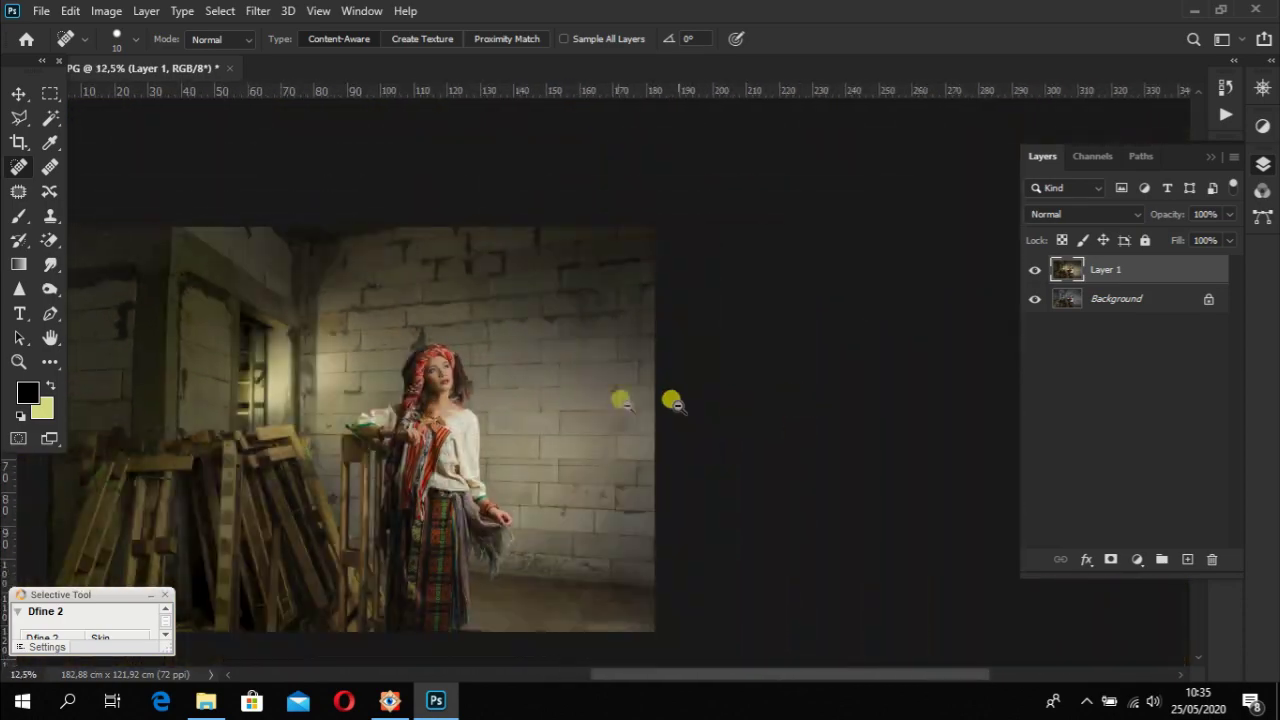
drag(486, 394, 668, 398)
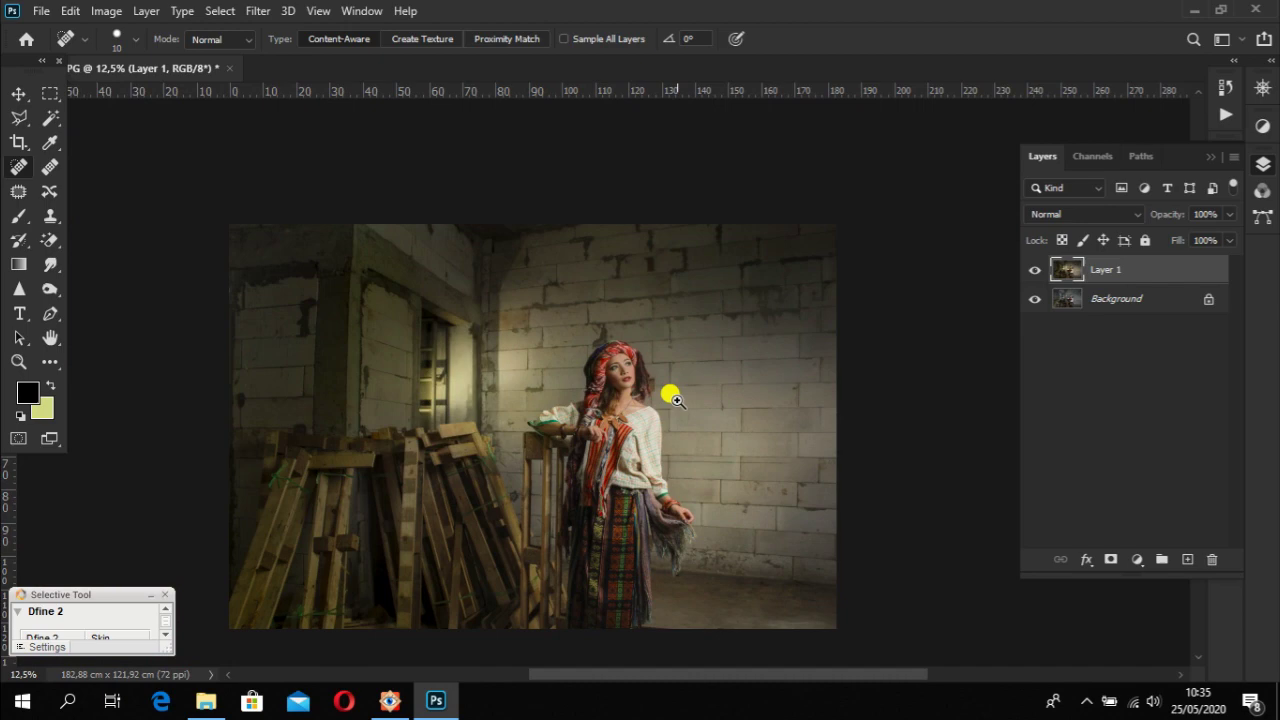
scroll(670, 398, up, 1)
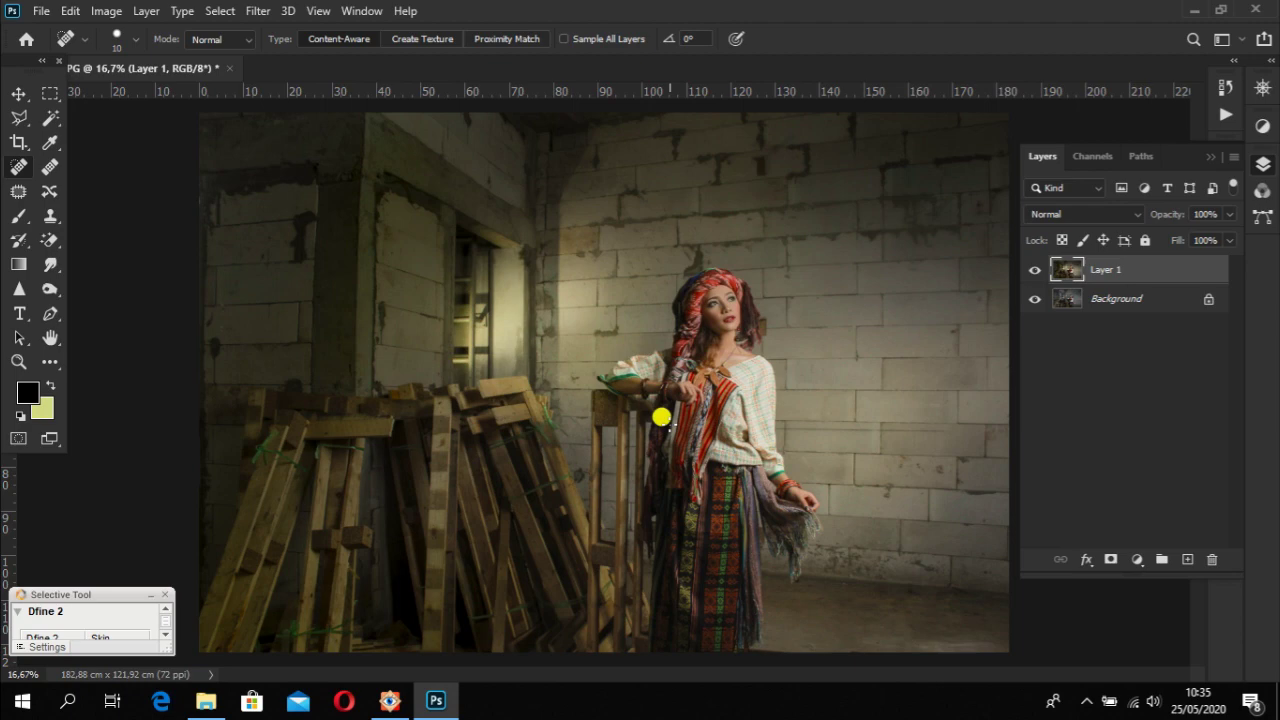
- Add a Levels adjustment layer with the black input level at 13 and the white input level at 247
click(1137, 559)
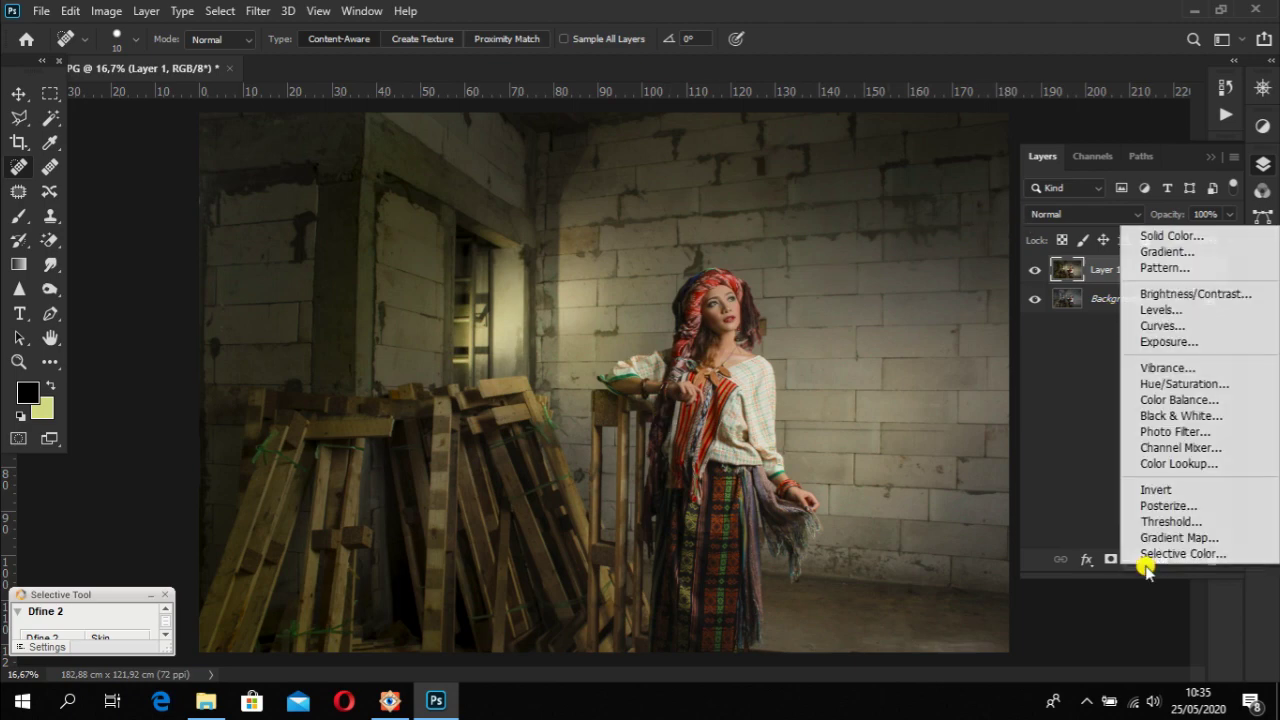
click(1218, 312)
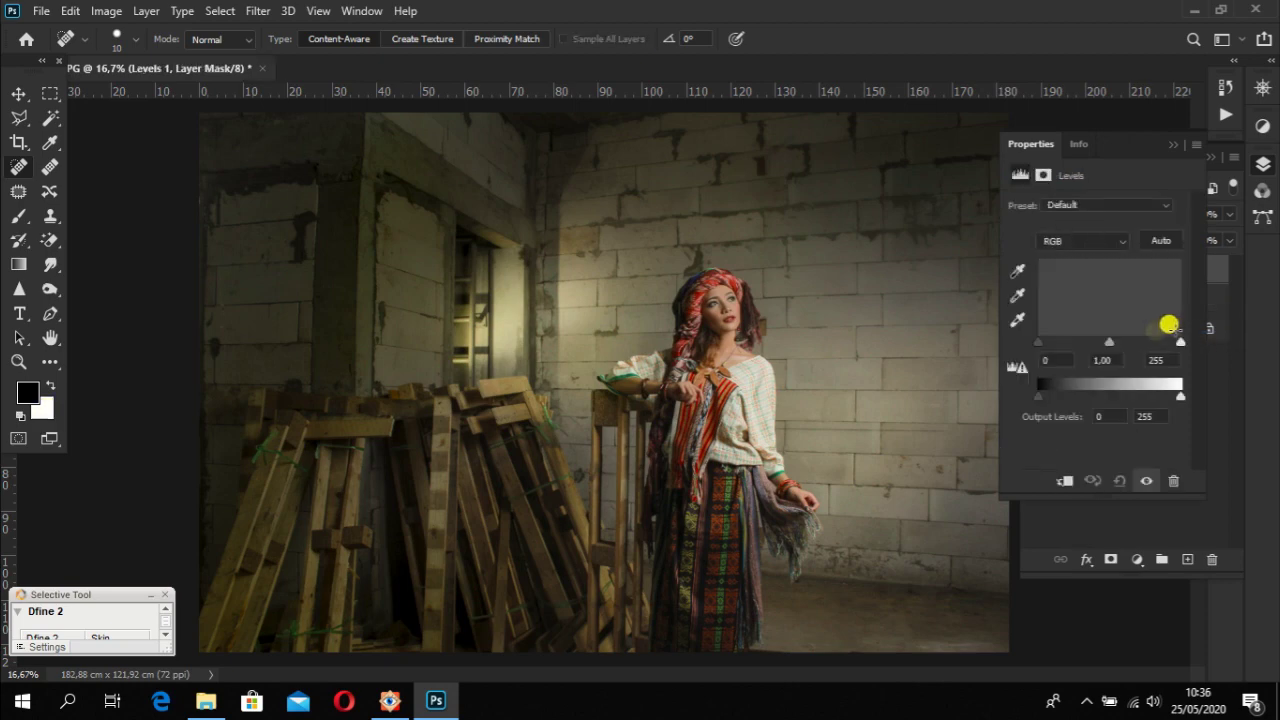
drag(1180, 343, 1175, 343)
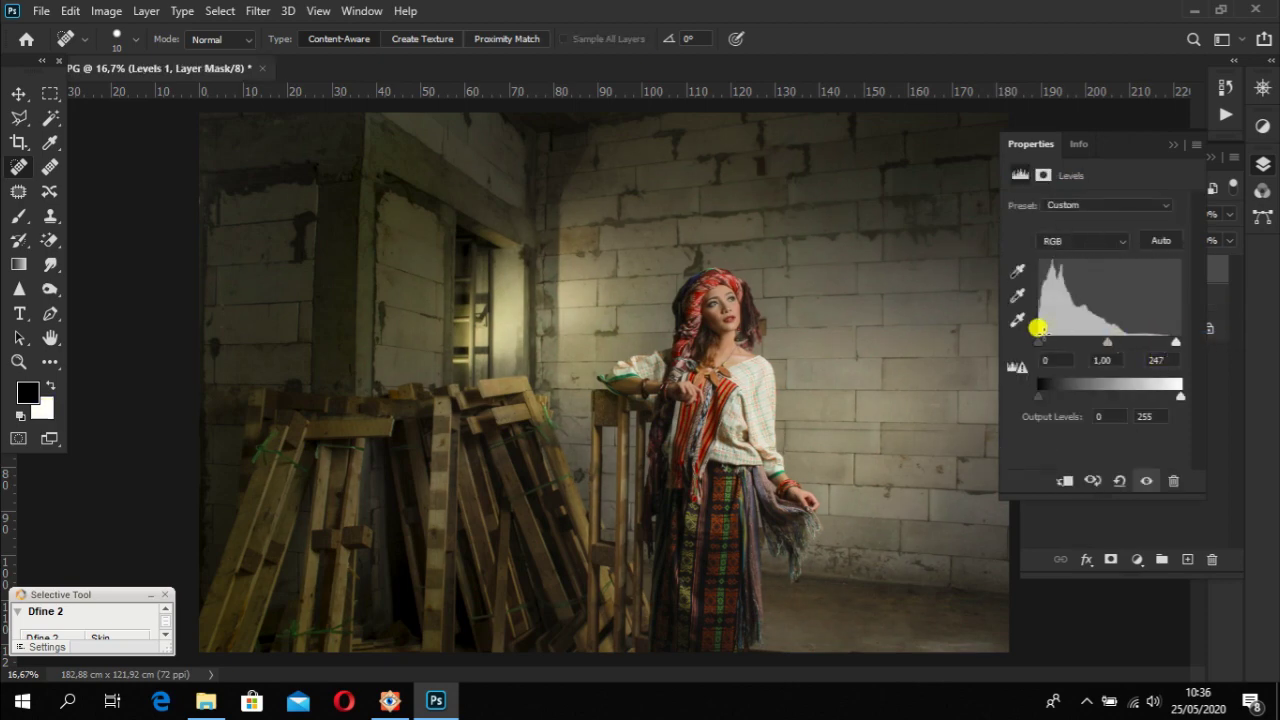
drag(1043, 345, 1045, 345)
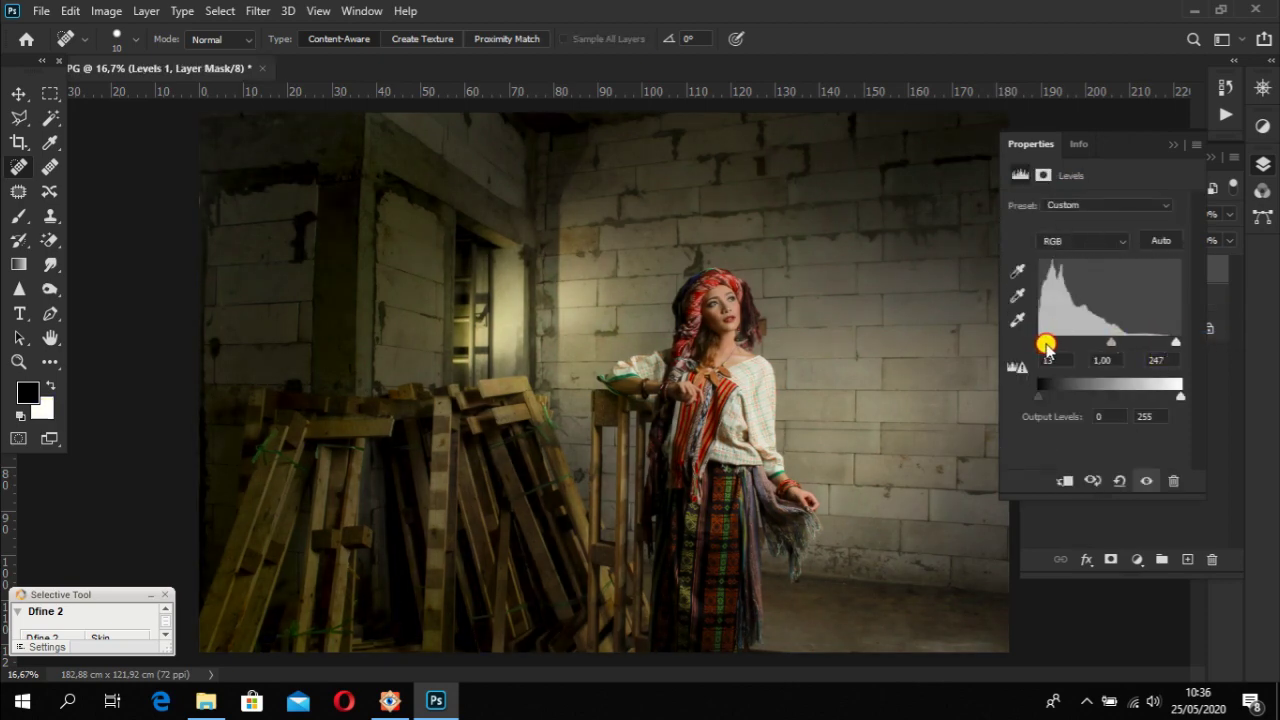
click(1173, 146)
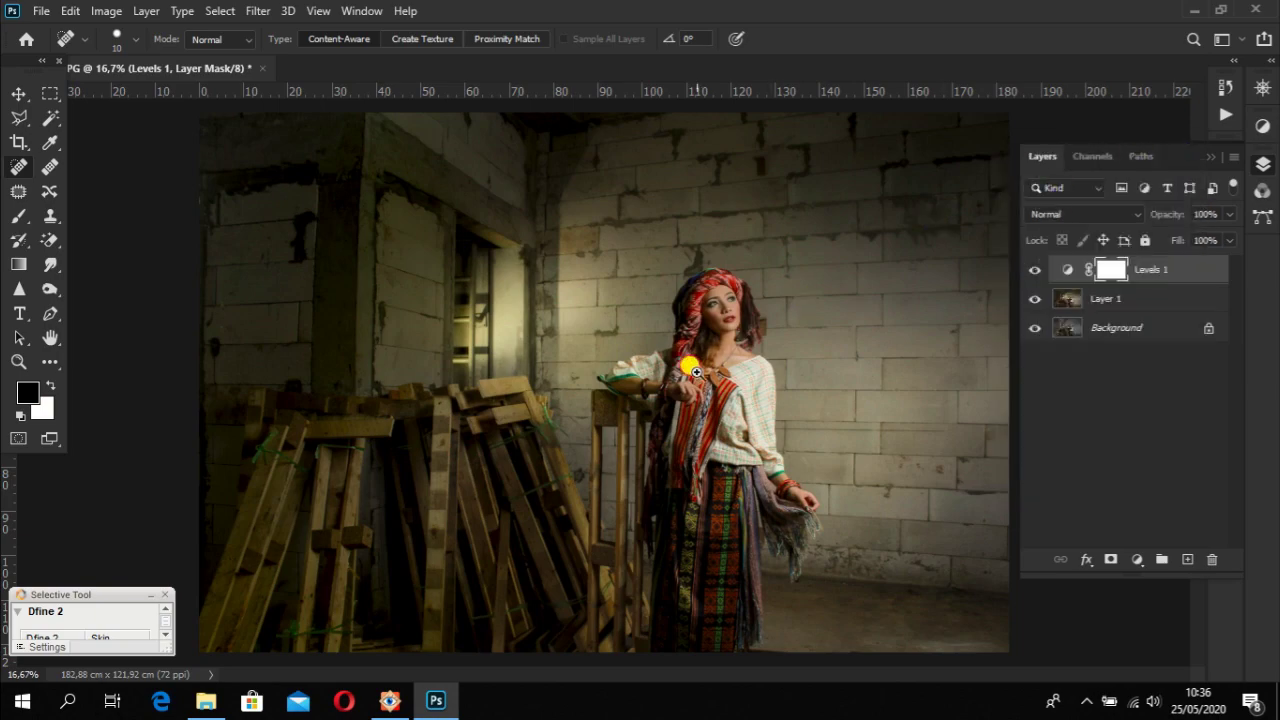
- Examine the effect of the Levels 1 layer on the model and the whole photo by toggling its visibility
scroll(680, 385, up, 2)
scroll(693, 370, up, 1)
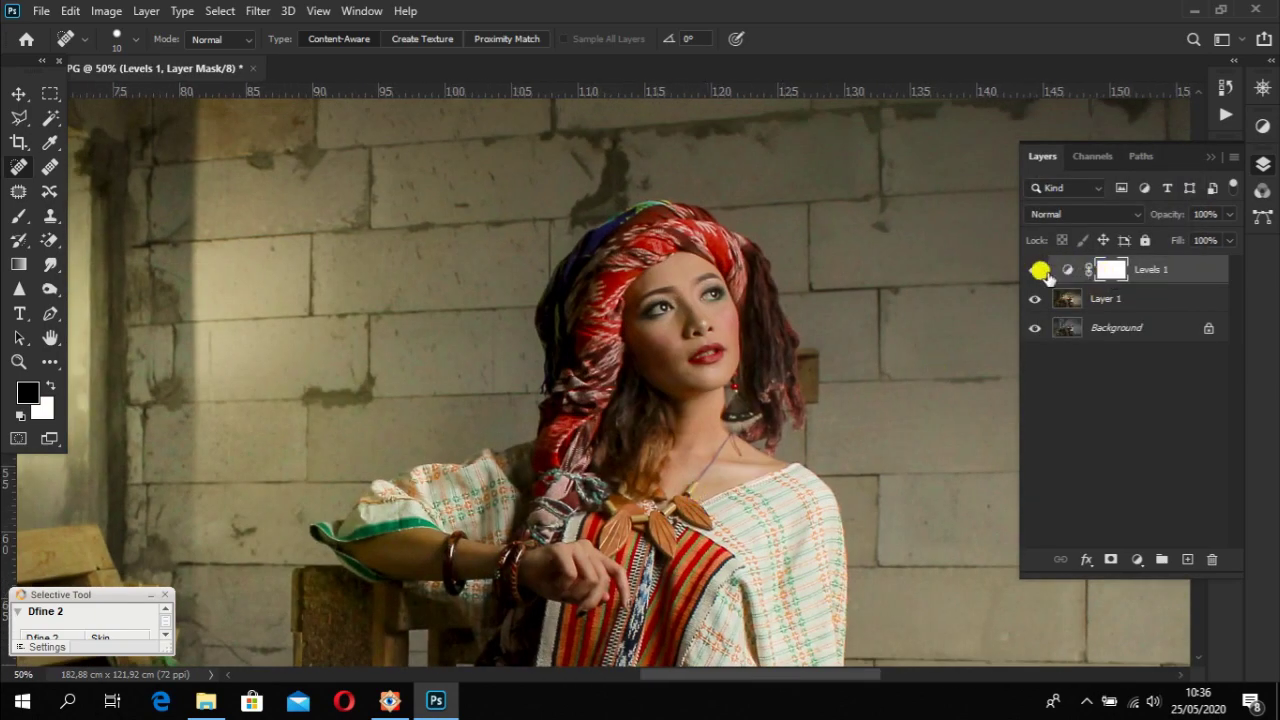
click(1035, 270)
click(1035, 270)
click(1035, 270)
click(1035, 270)
scroll(810, 281, down, 3)
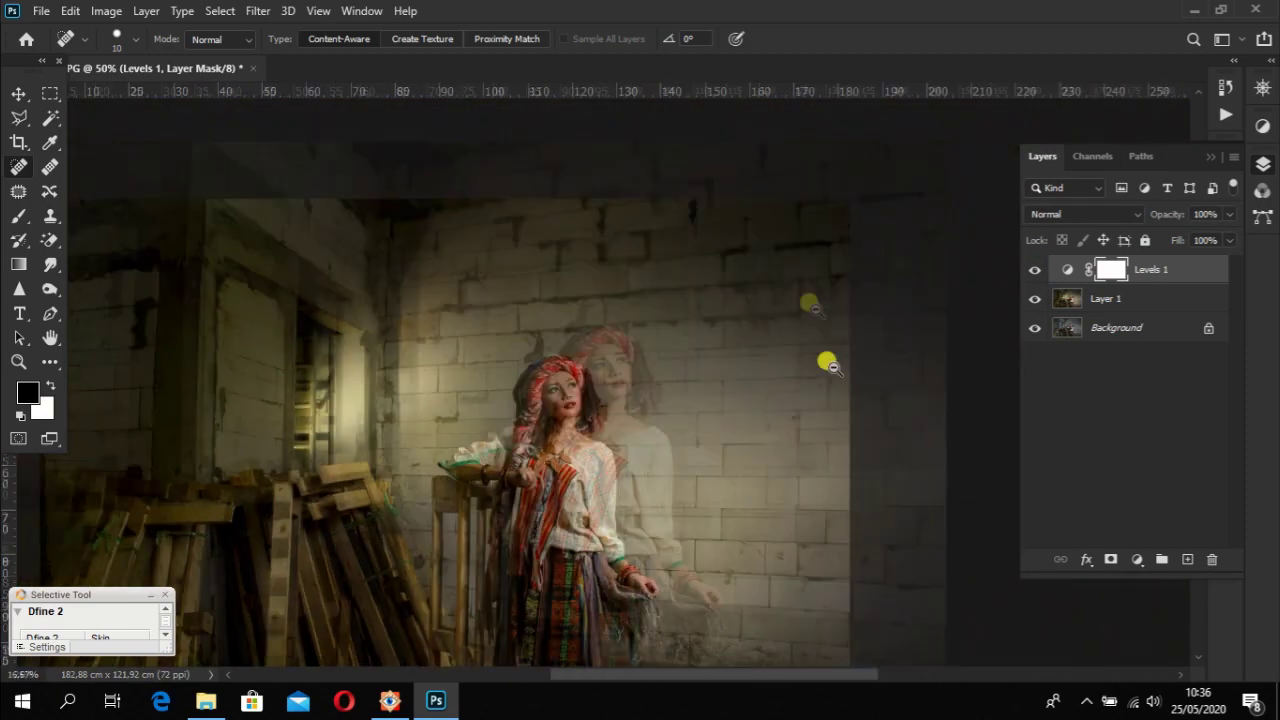
scroll(620, 443, down, 1)
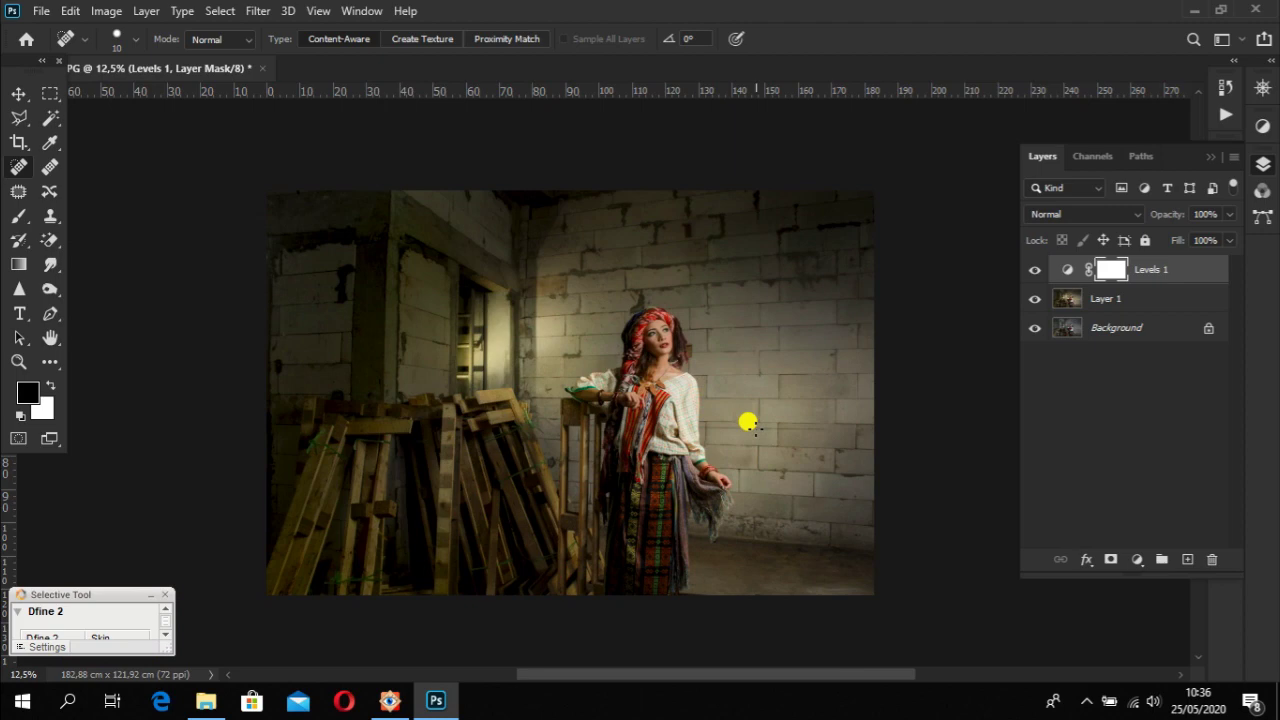
- Stamp all visible layers into a new top layer, and hide Levels 1 and Layer 1
key(ctrl+alt+shift+e)
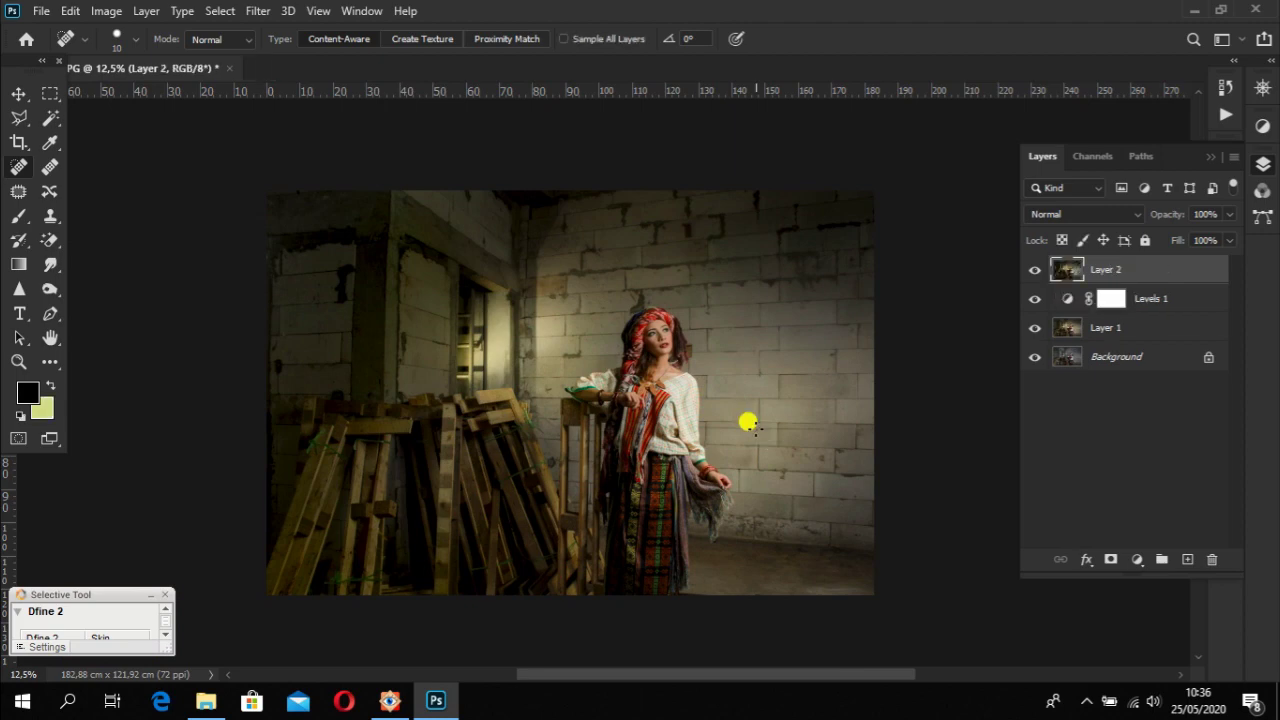
click(1035, 298)
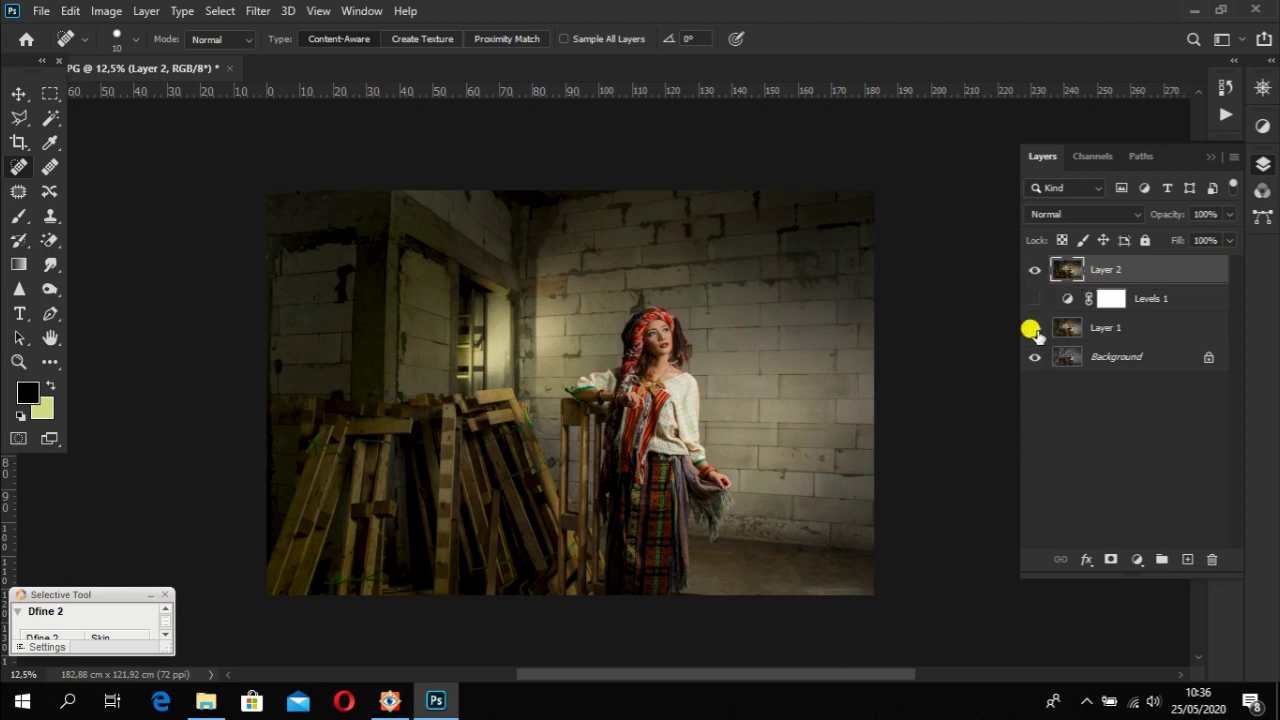
click(1033, 330)
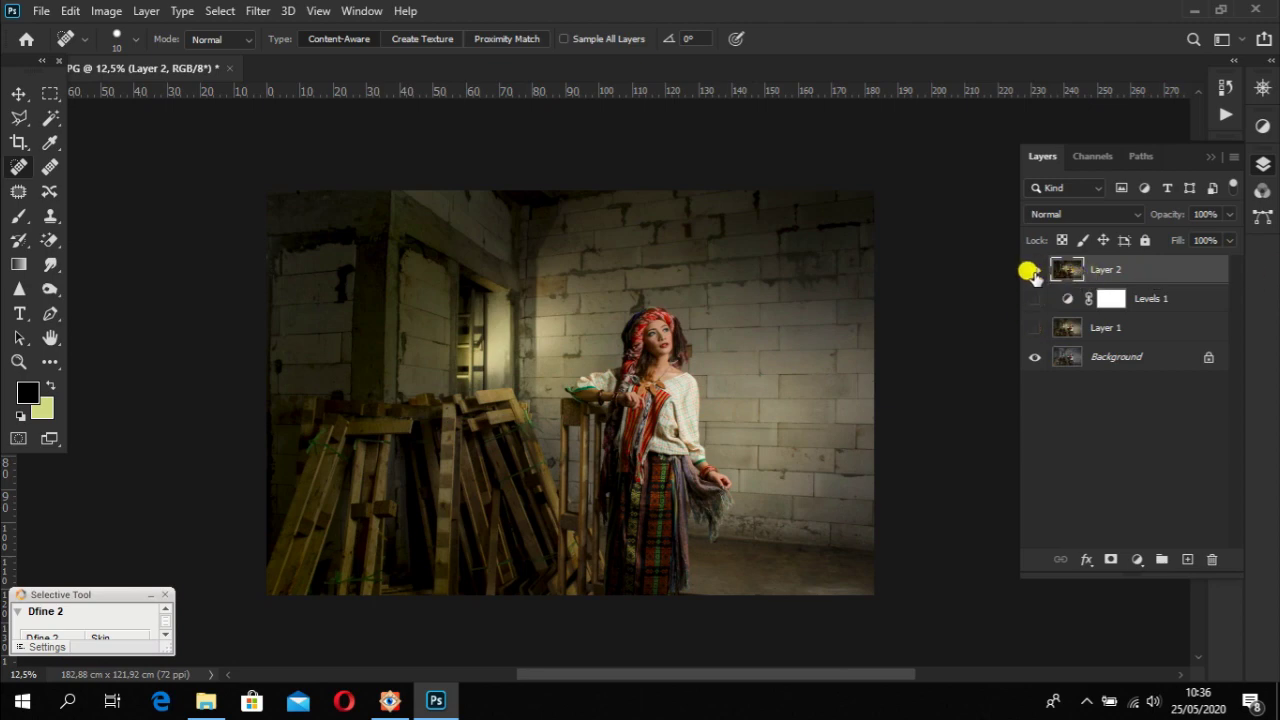
- Compare Layer 2 with the original Background by toggling its visibility, and examine the model's face and upper body up close
click(1033, 270)
click(1034, 272)
click(1034, 272)
click(1034, 272)
scroll(629, 306, up, 4)
drag(808, 322, 510, 335)
ctrl+click(510, 335)
mouse_move(623, 343)
mouse_down()
mouse_move(729, 297)
mouse_move(491, 263)
mouse_move(553, 330)
mouse_move(537, 314)
mouse_up()
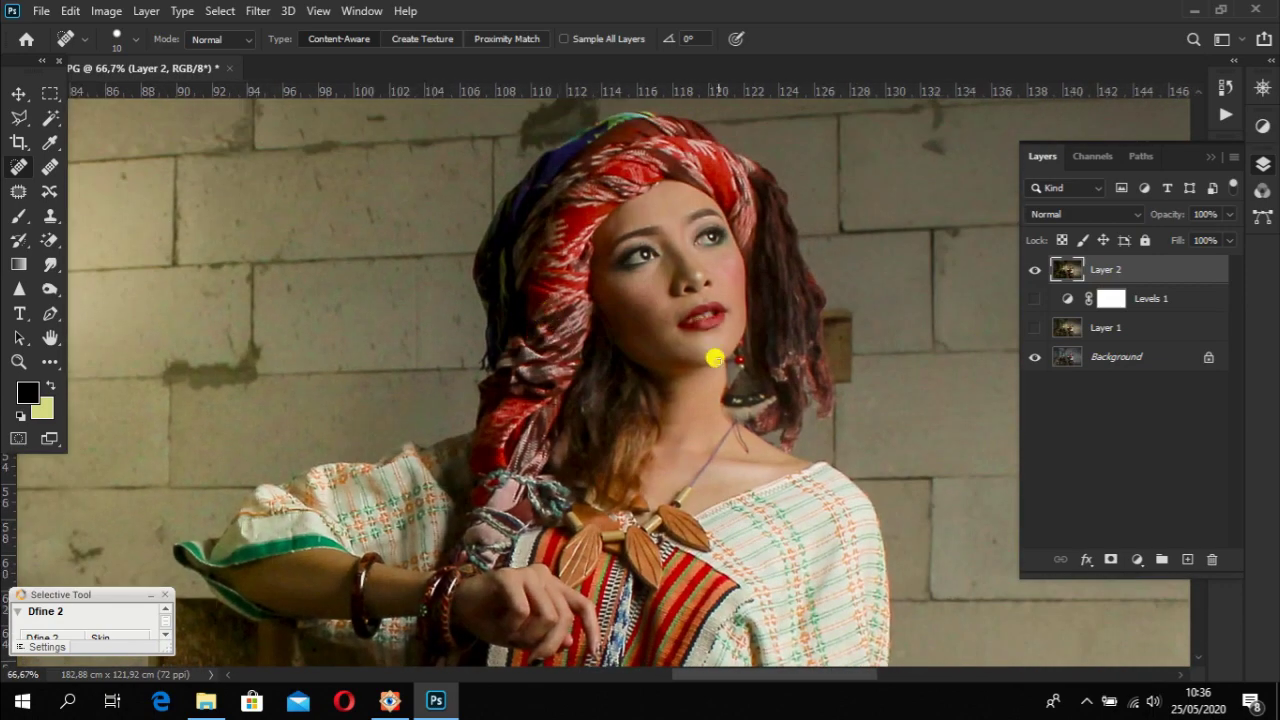
- Switch to FastStone Image Viewer, view the original IMG_0604.JPG full screen with its EXIF data, and return to Photoshop
click(390, 700)
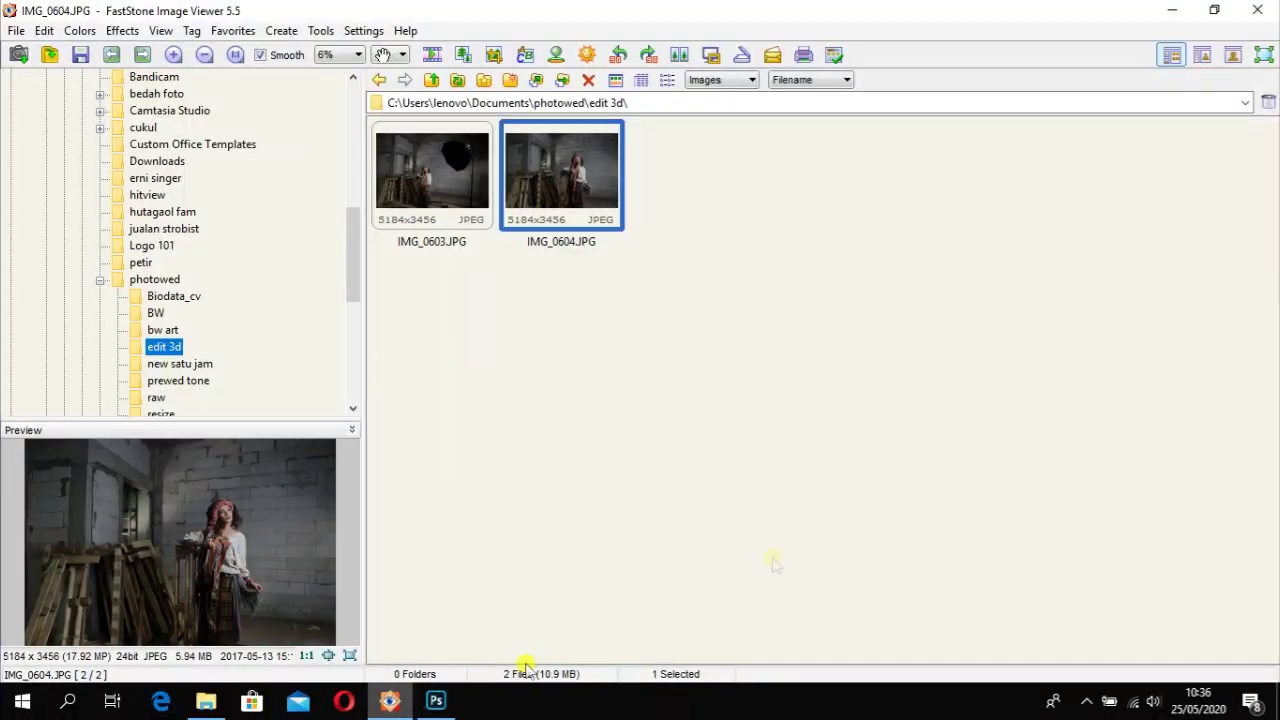
double_click(613, 172)
mouse_move(1276, 496)
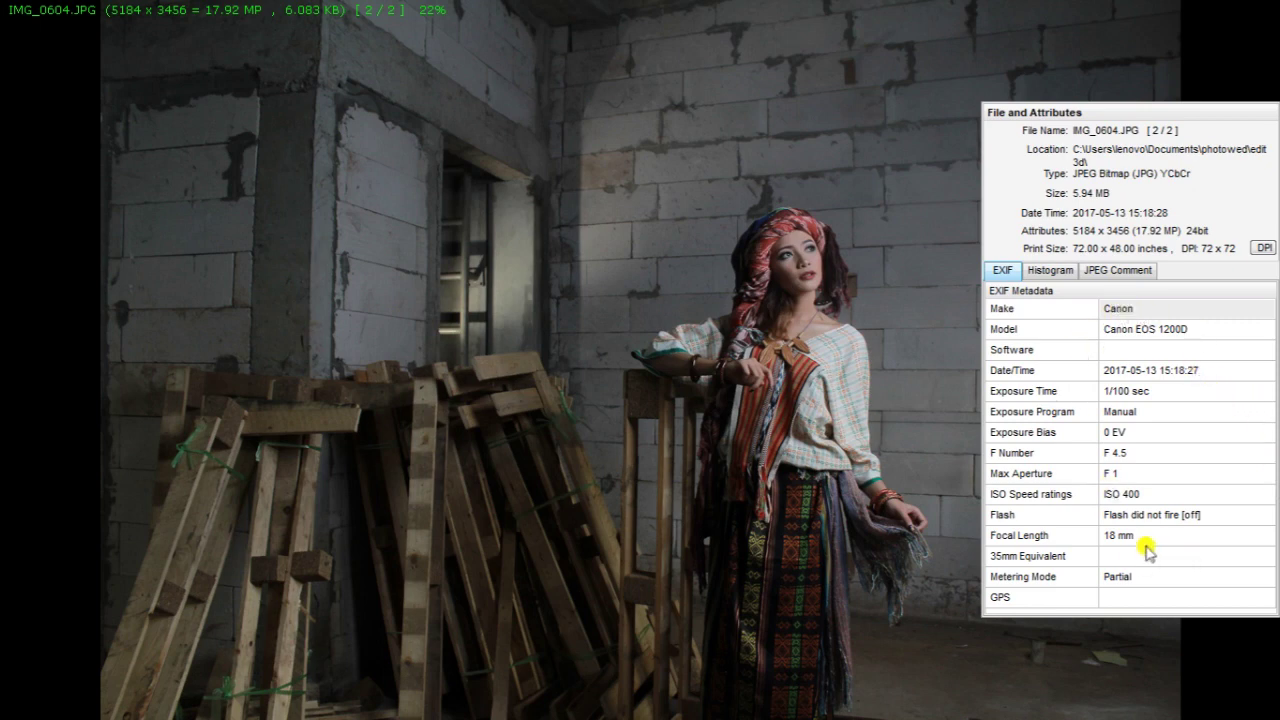
mouse_move(437, 713)
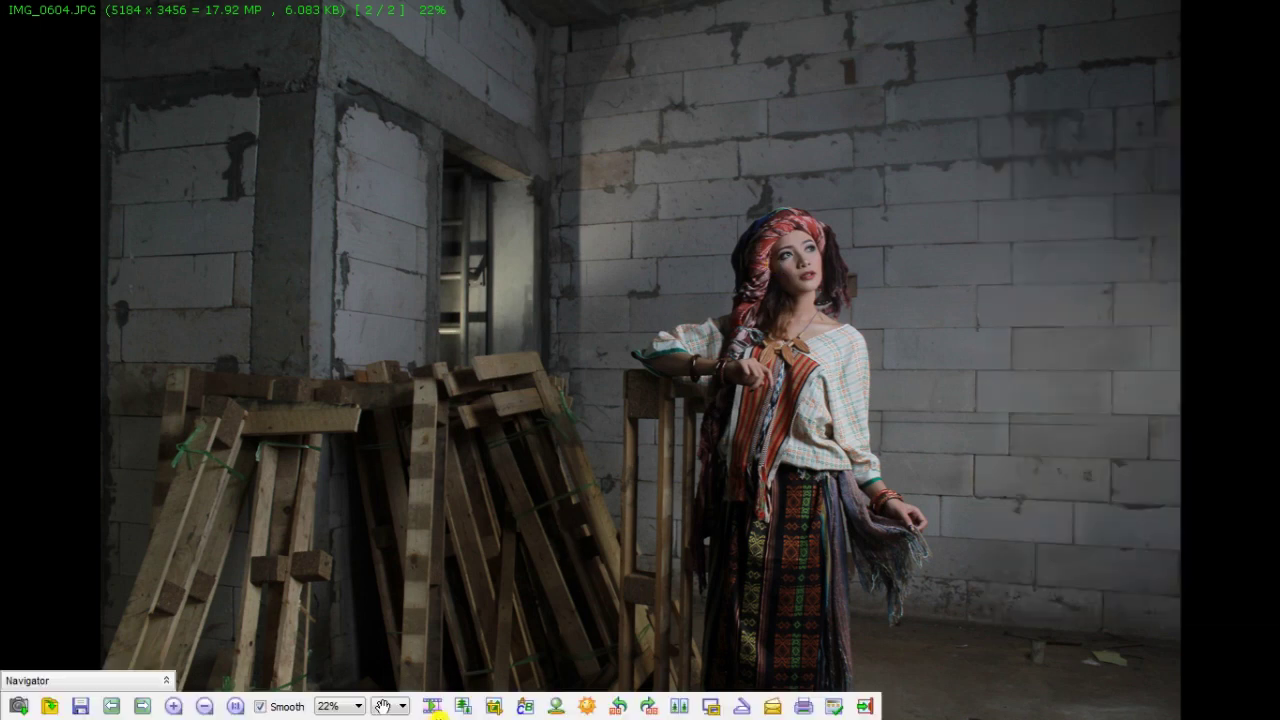
double_click(730, 500)
click(436, 701)
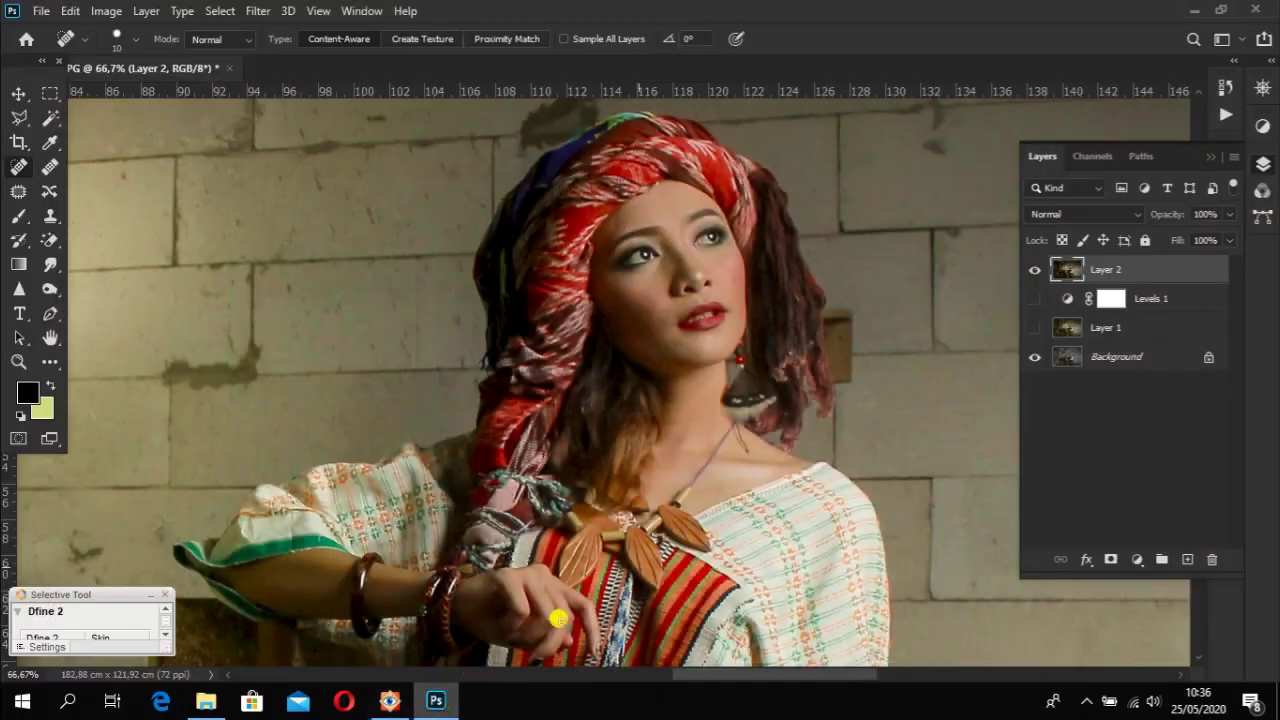
ctrl+alt+click(733, 330)
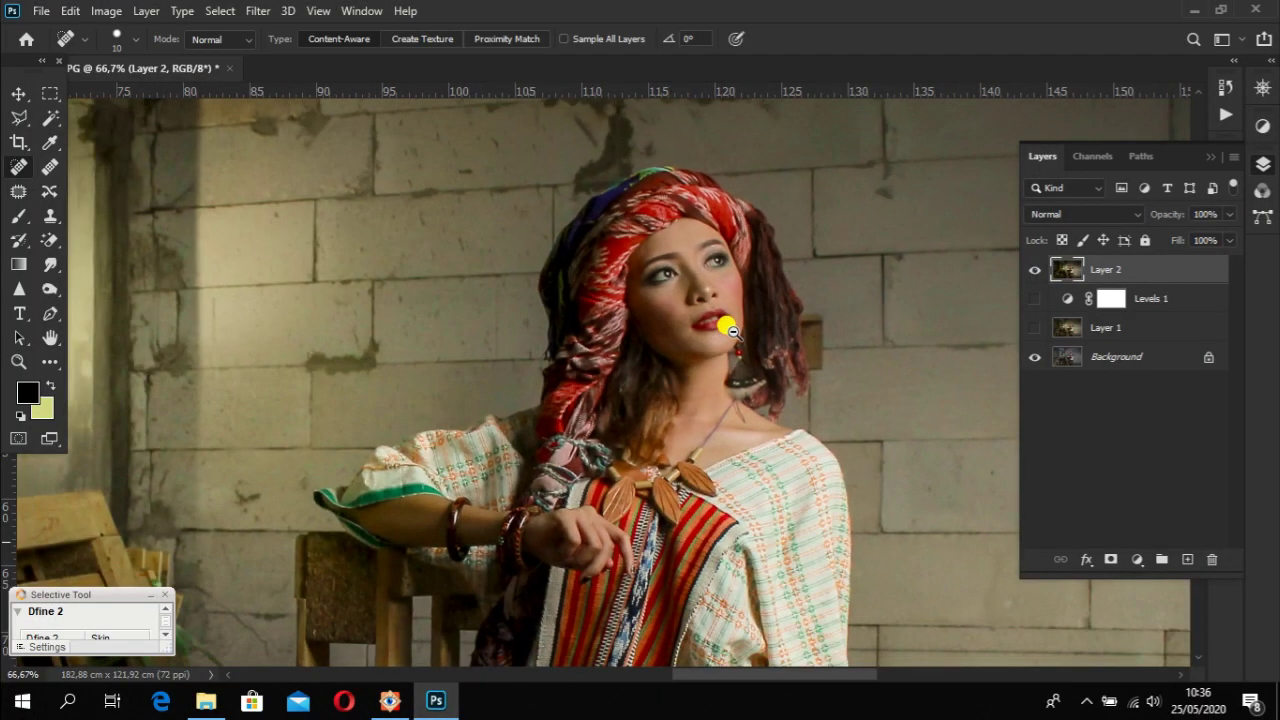
ctrl+alt+click(729, 331)
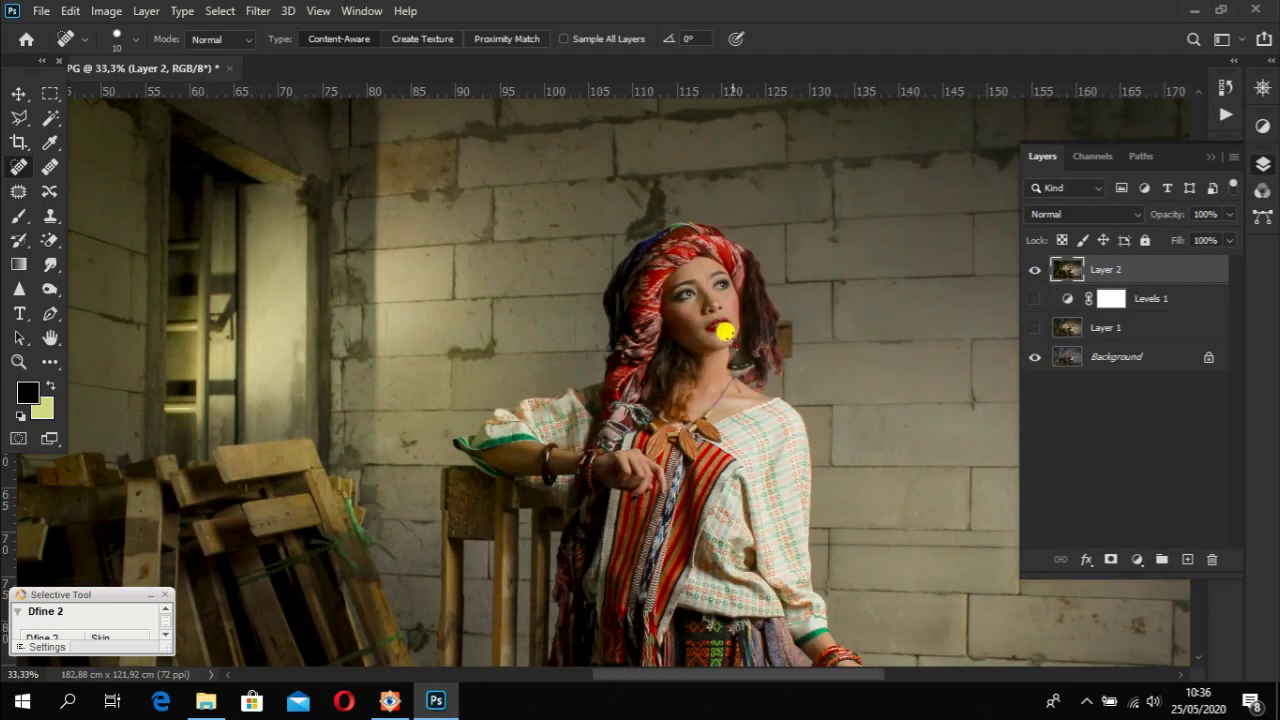
ctrl+click(731, 342)
ctrl+click(729, 340)
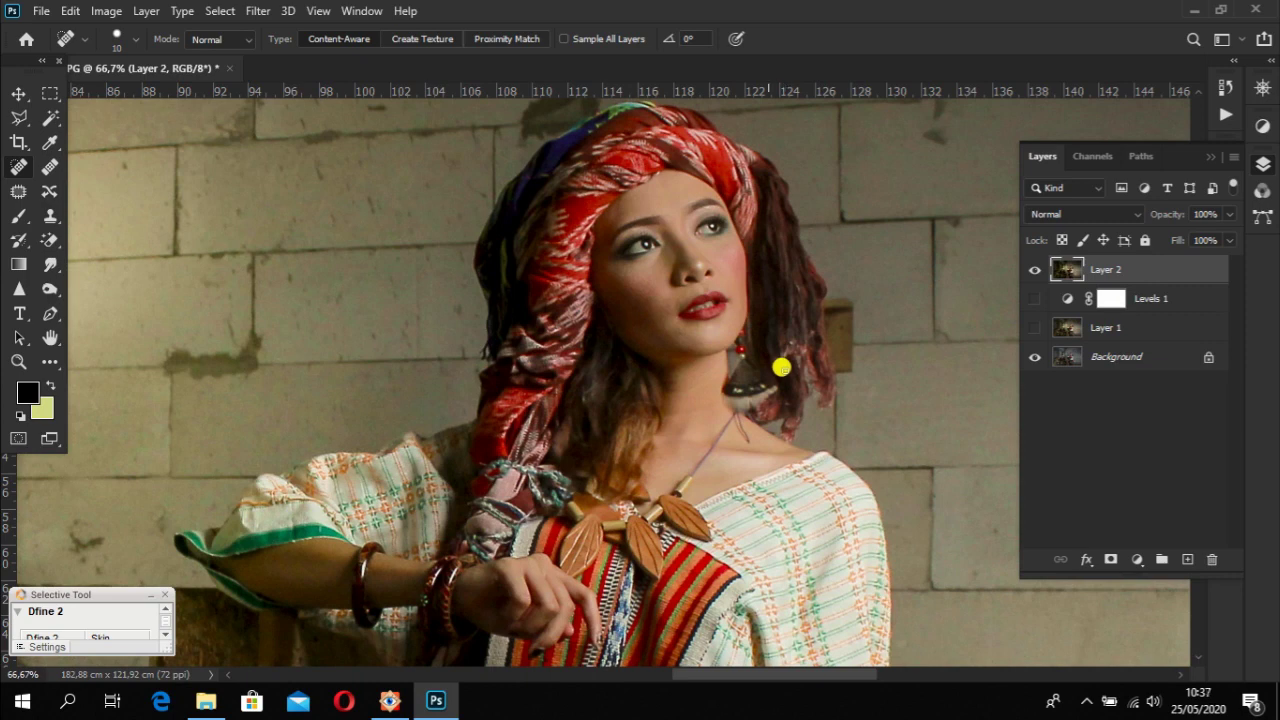
- Activate the History Brush tool and review the document's recorded history states
click(24, 240)
mouse_move(26, 243)
mouse_down()
mouse_move(118, 243)
mouse_move(124, 268)
mouse_move(125, 240)
mouse_up()
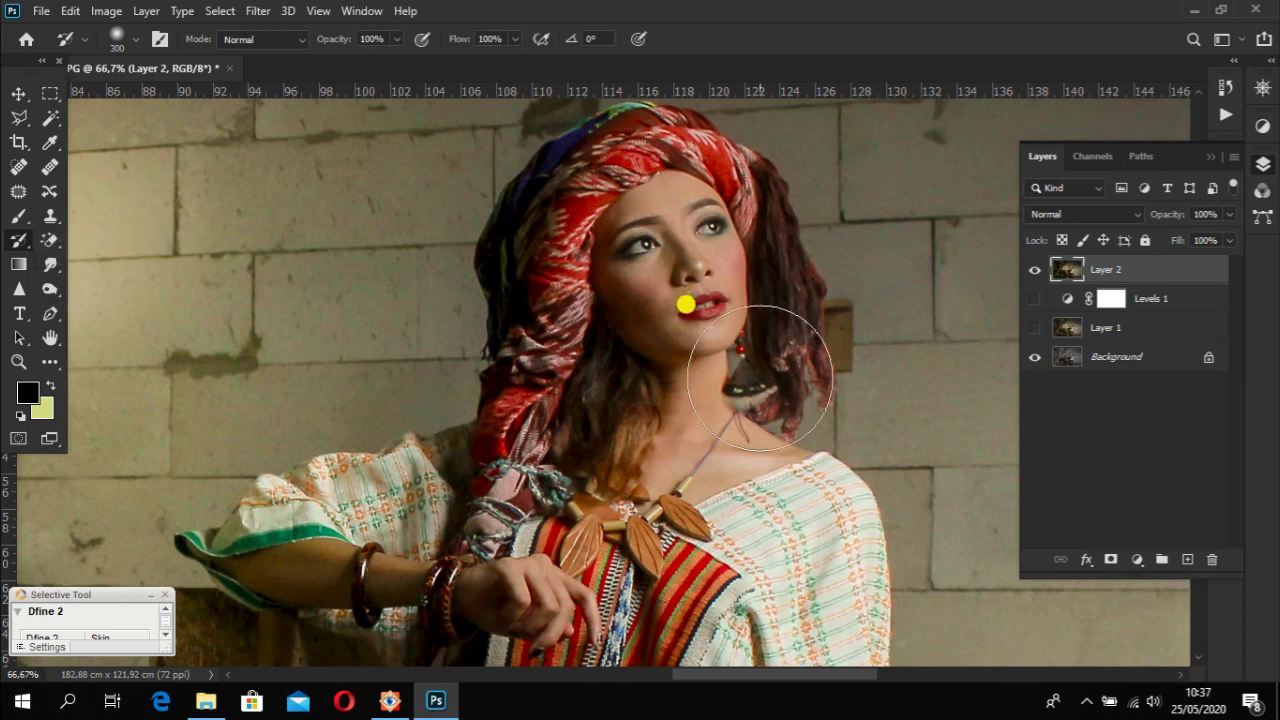
click(1222, 88)
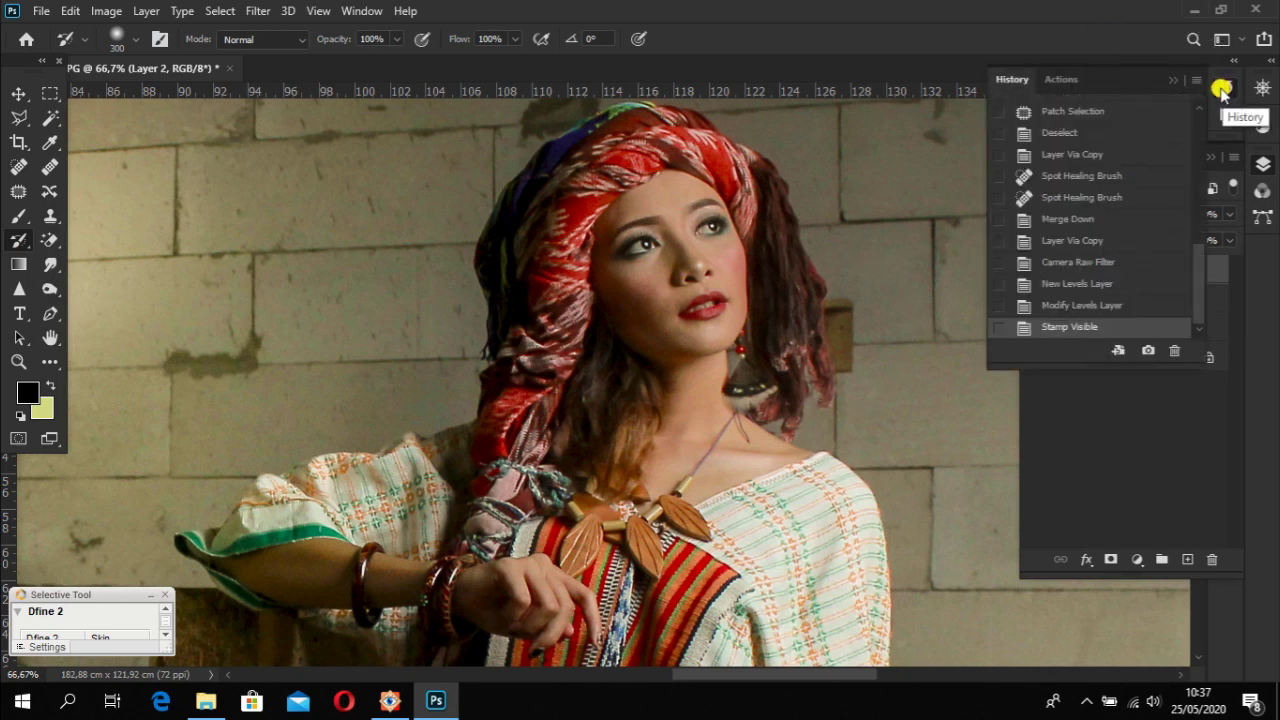
click(76, 11)
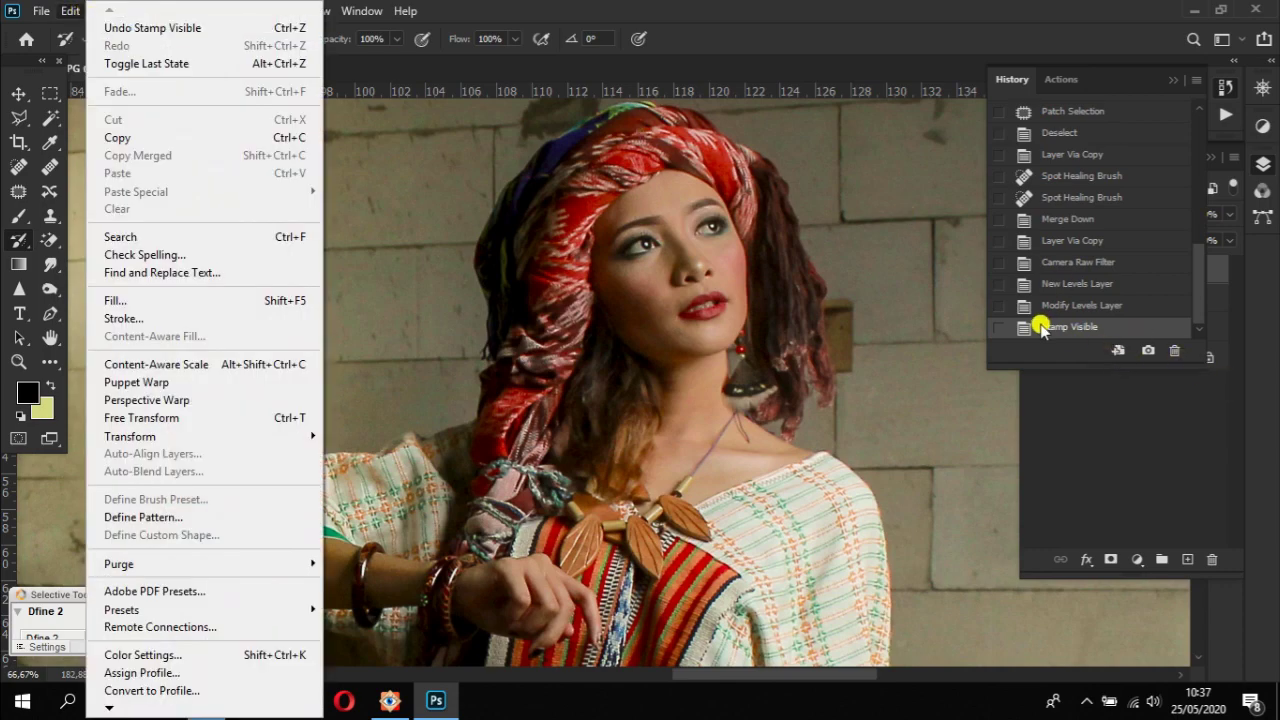
key(Escape)
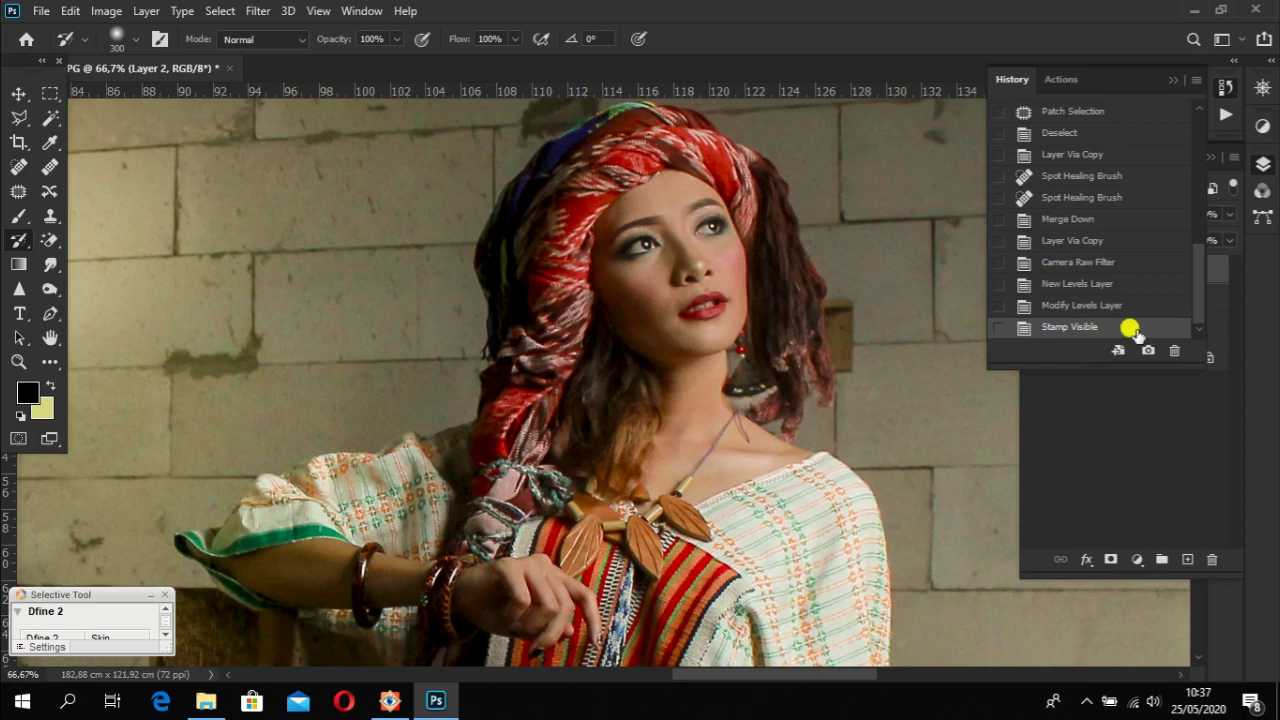
scroll(620, 349, down, 1)
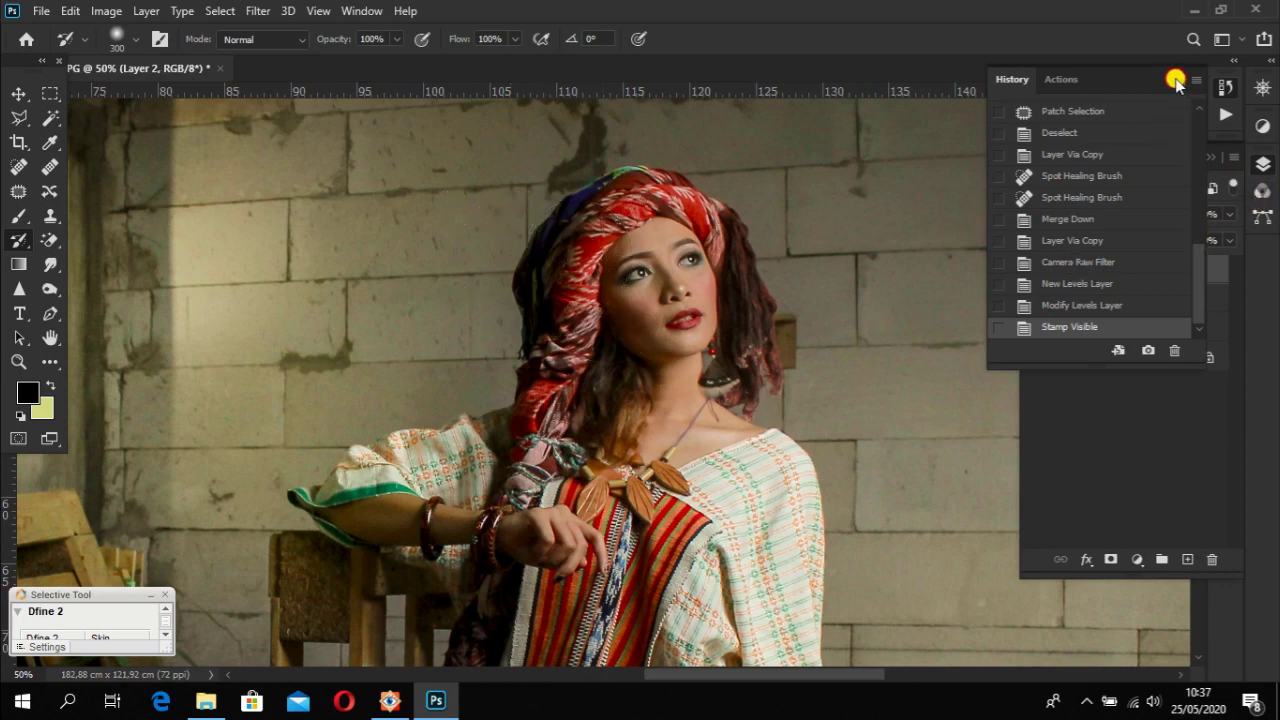
click(1175, 80)
- Duplicate Layer 2 and apply Color Balance to the copy's midtones with color levels -82, 0 and +41
key(ctrl+j)
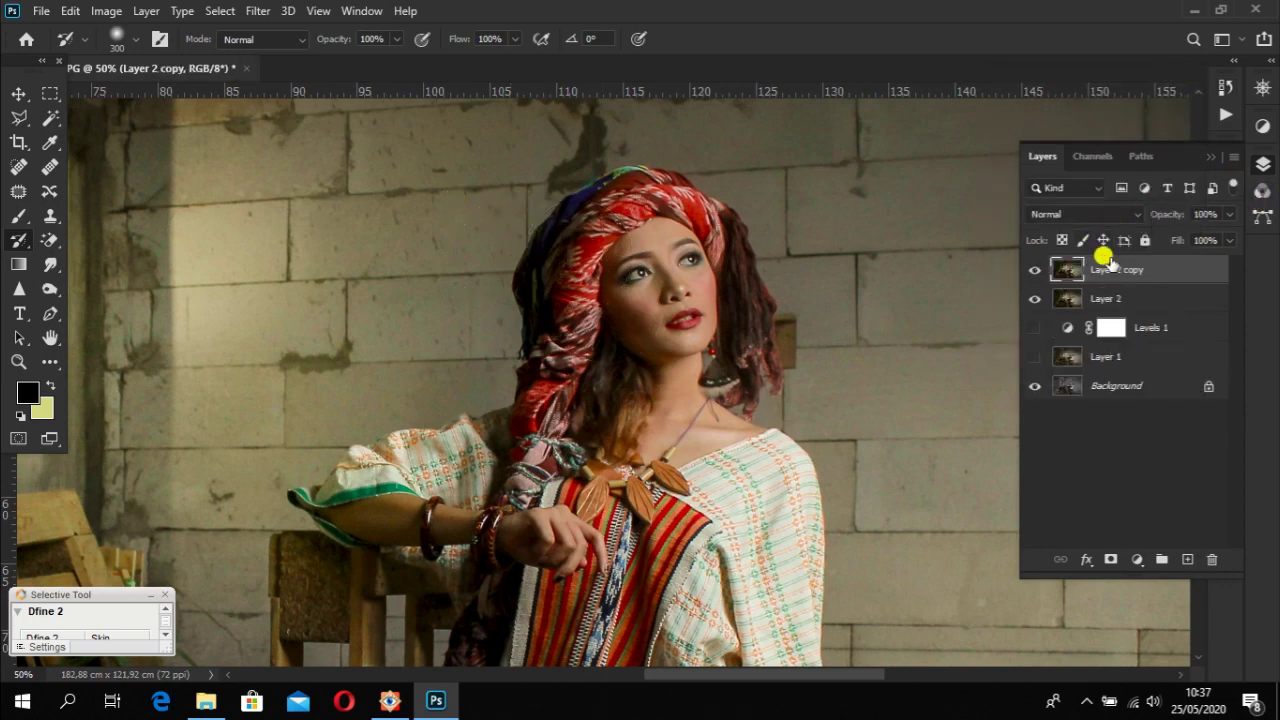
scroll(626, 271, up, 4)
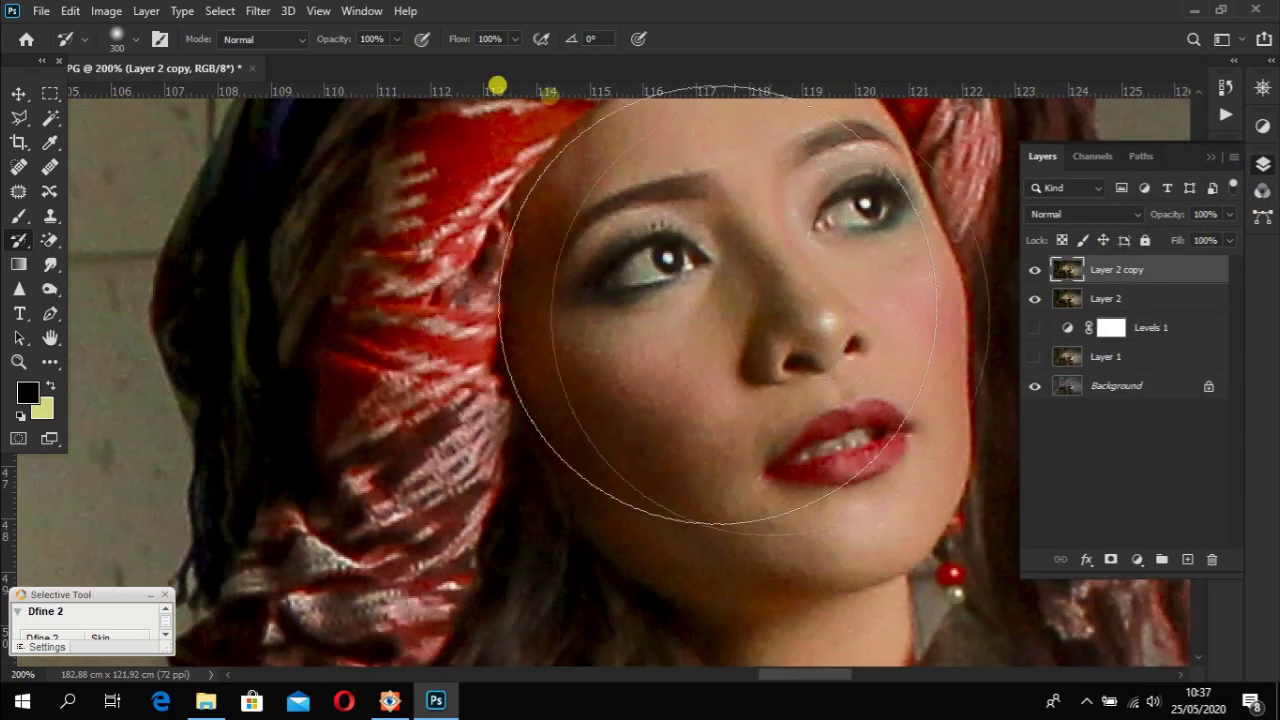
click(106, 10)
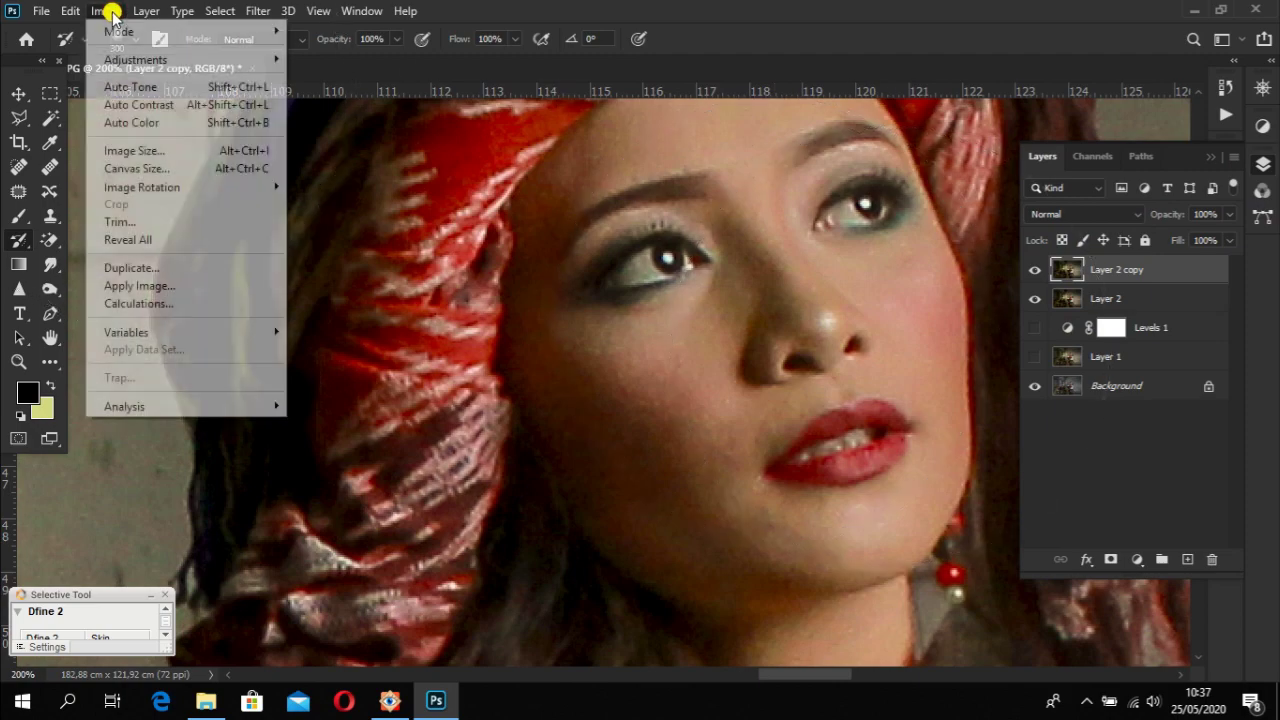
mouse_move(257, 60)
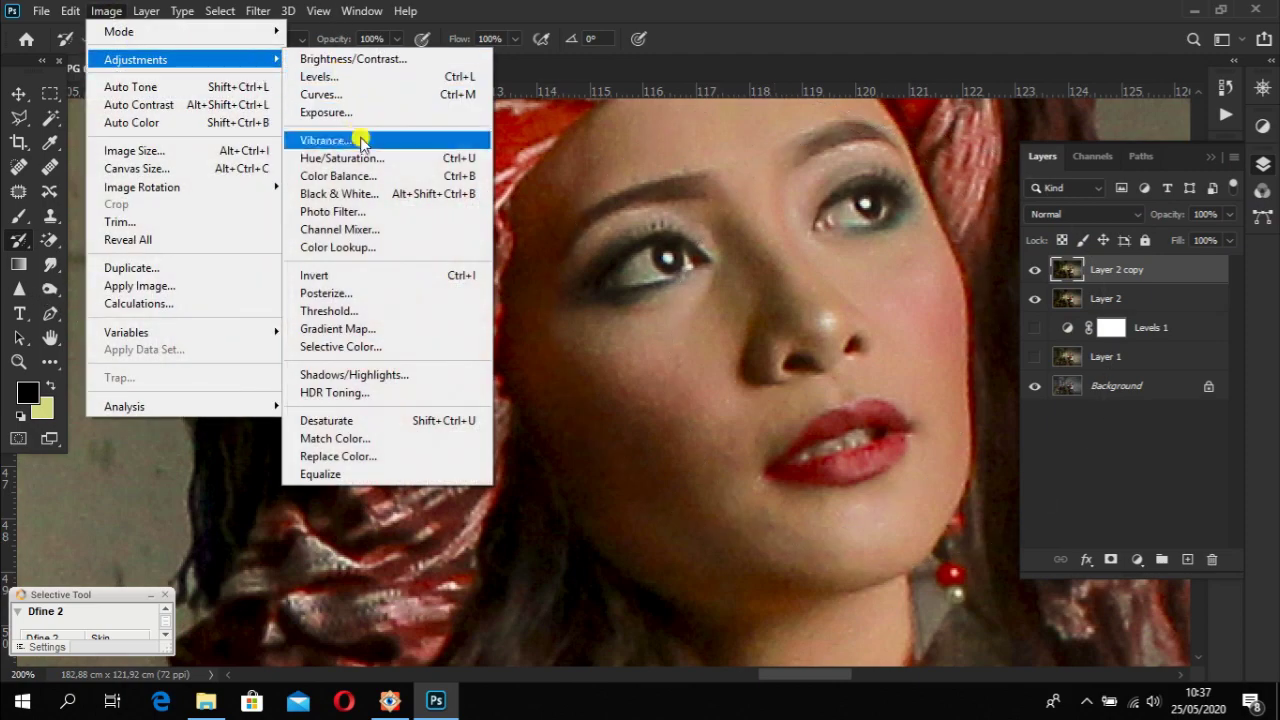
click(366, 175)
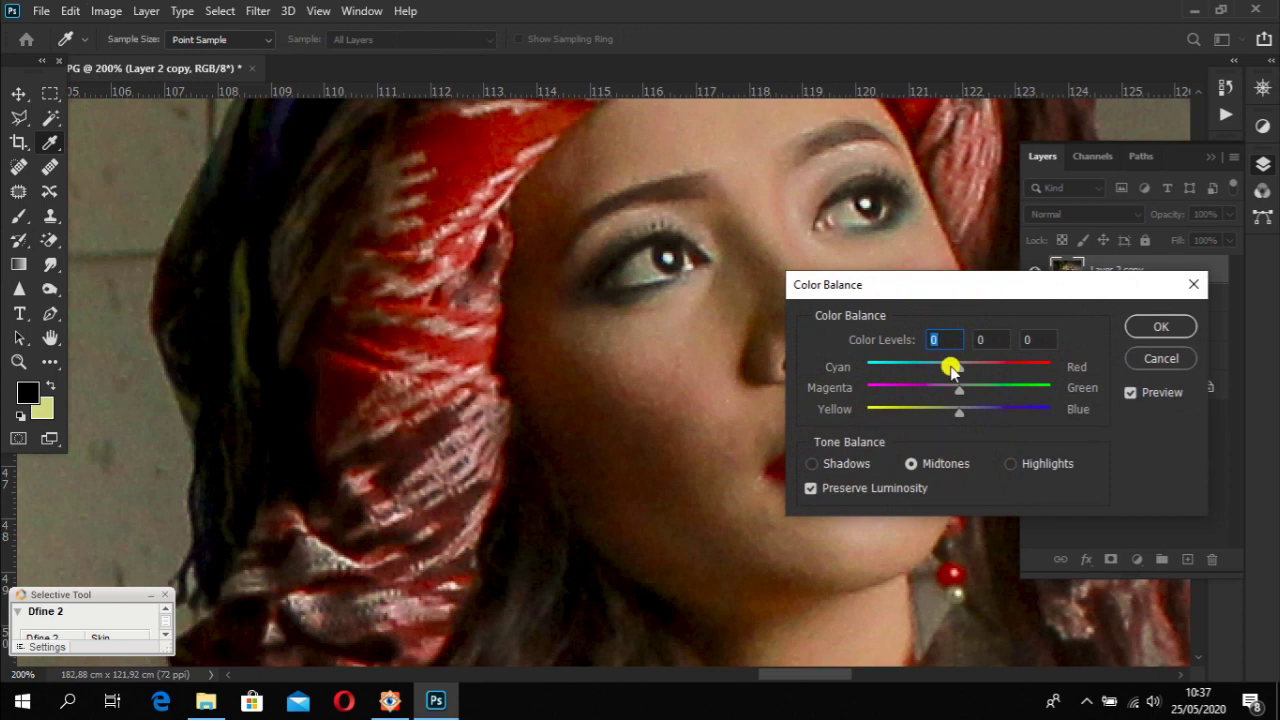
drag(951, 369, 885, 367)
drag(980, 418, 996, 411)
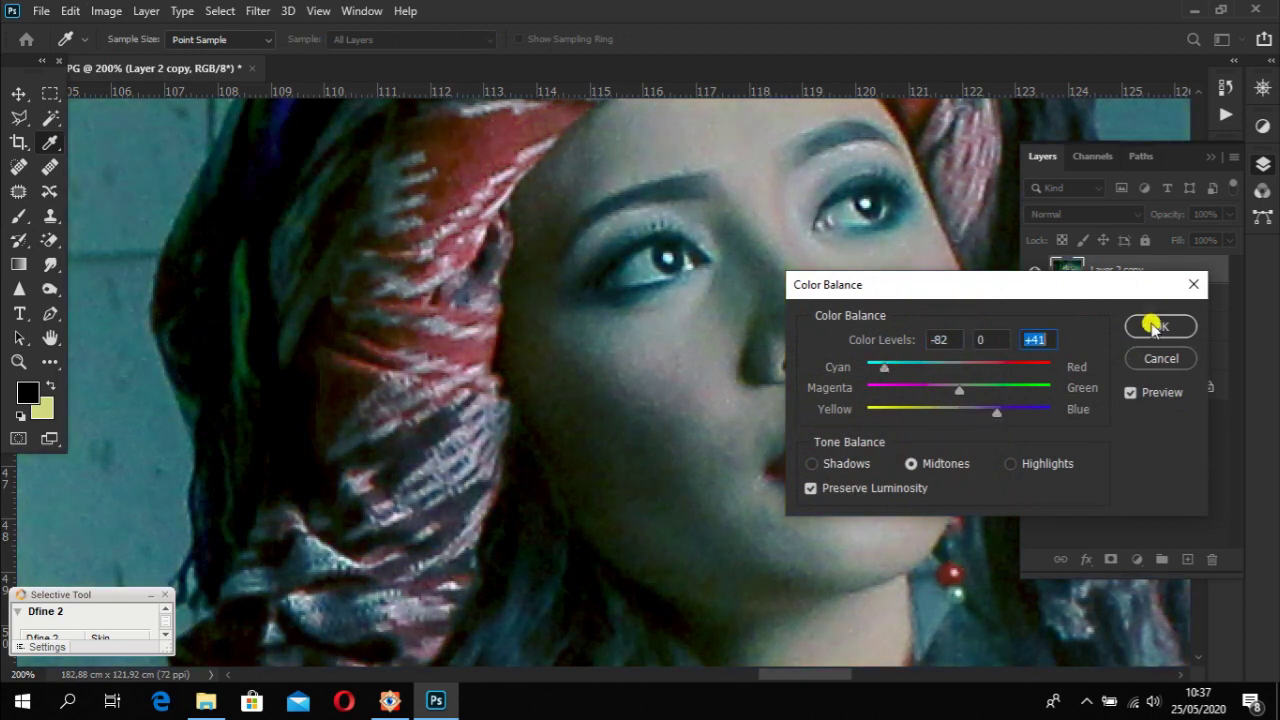
click(1147, 323)
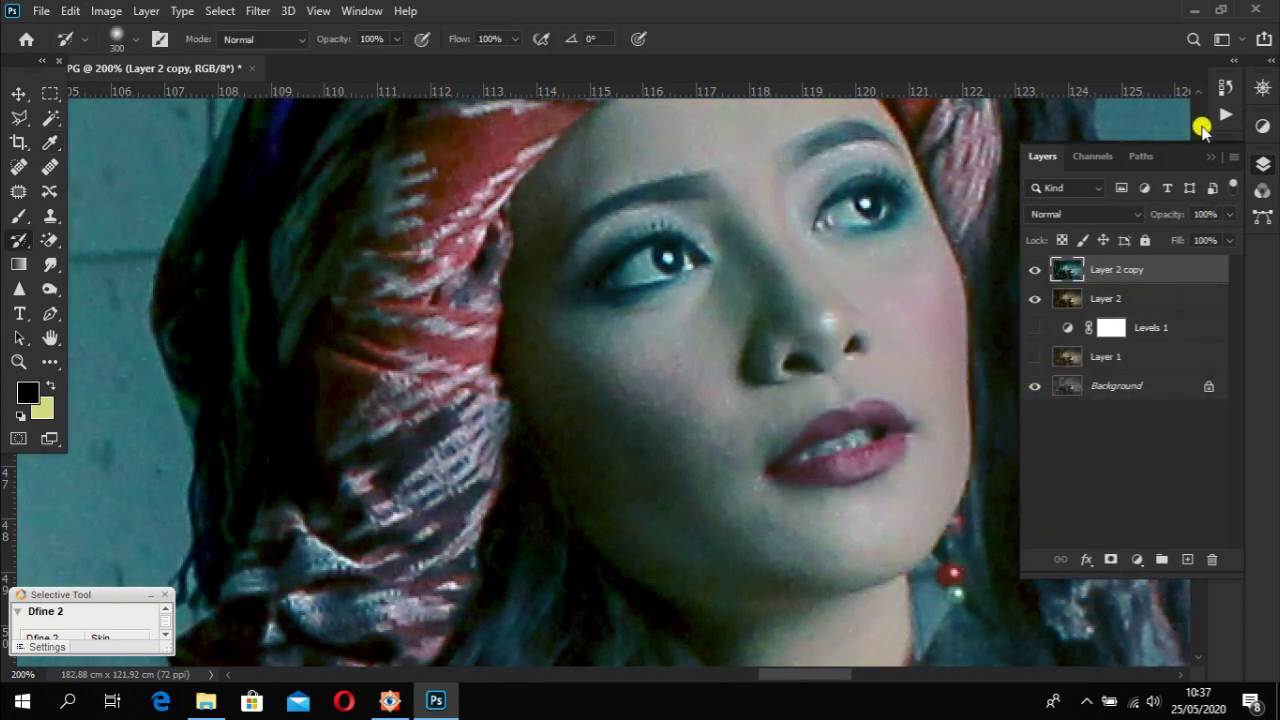
- Compare the photo before and after Color Balance by switching between the Layer Via Copy and Color Balance history states
click(1222, 90)
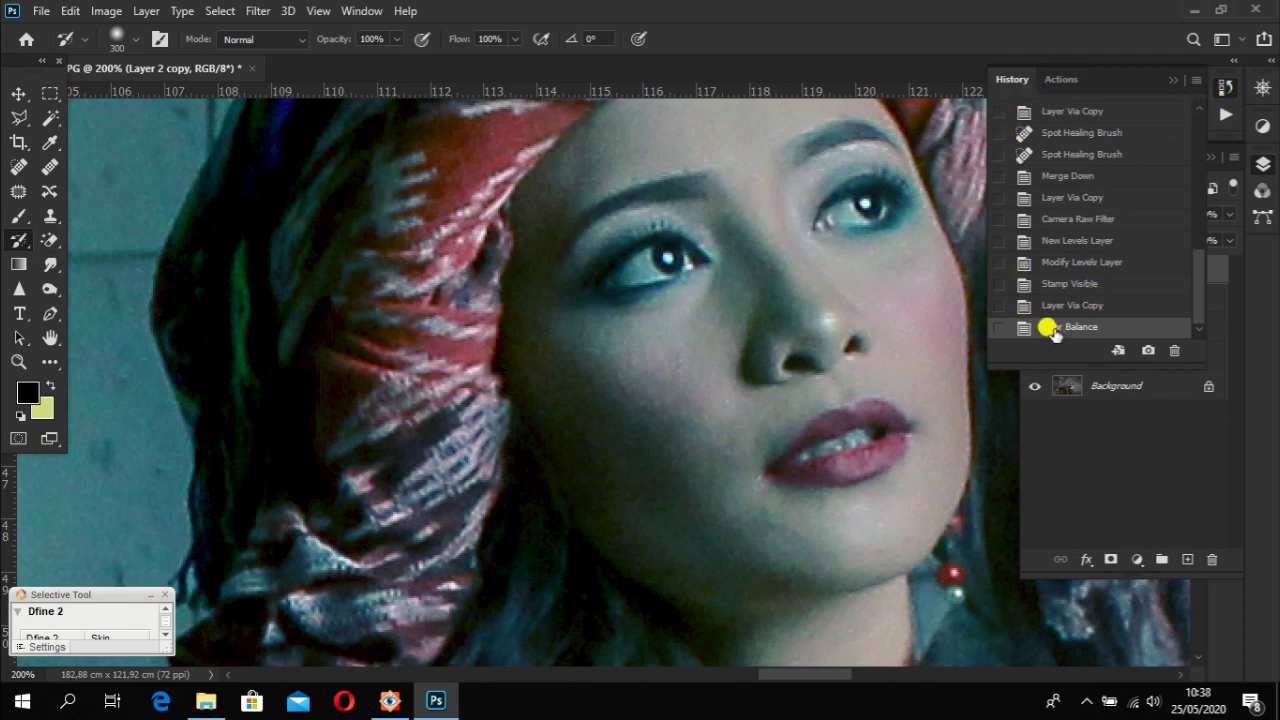
scroll(836, 295, down, 4)
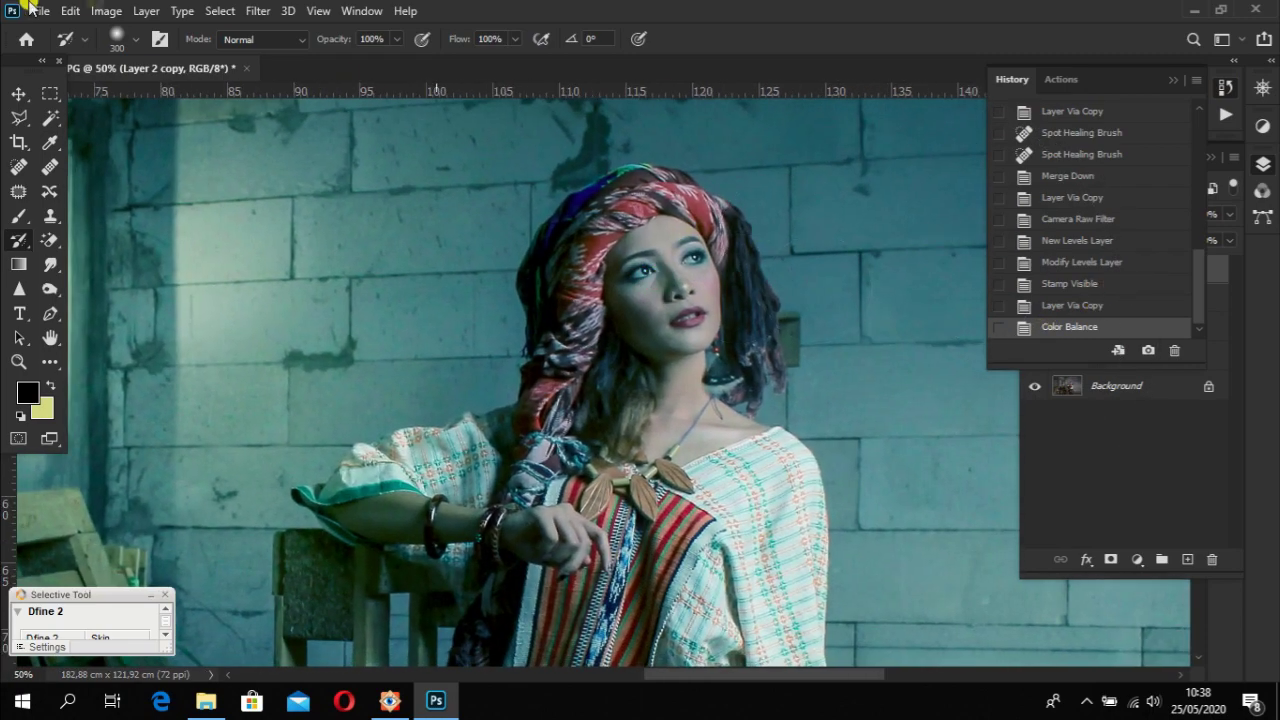
click(68, 11)
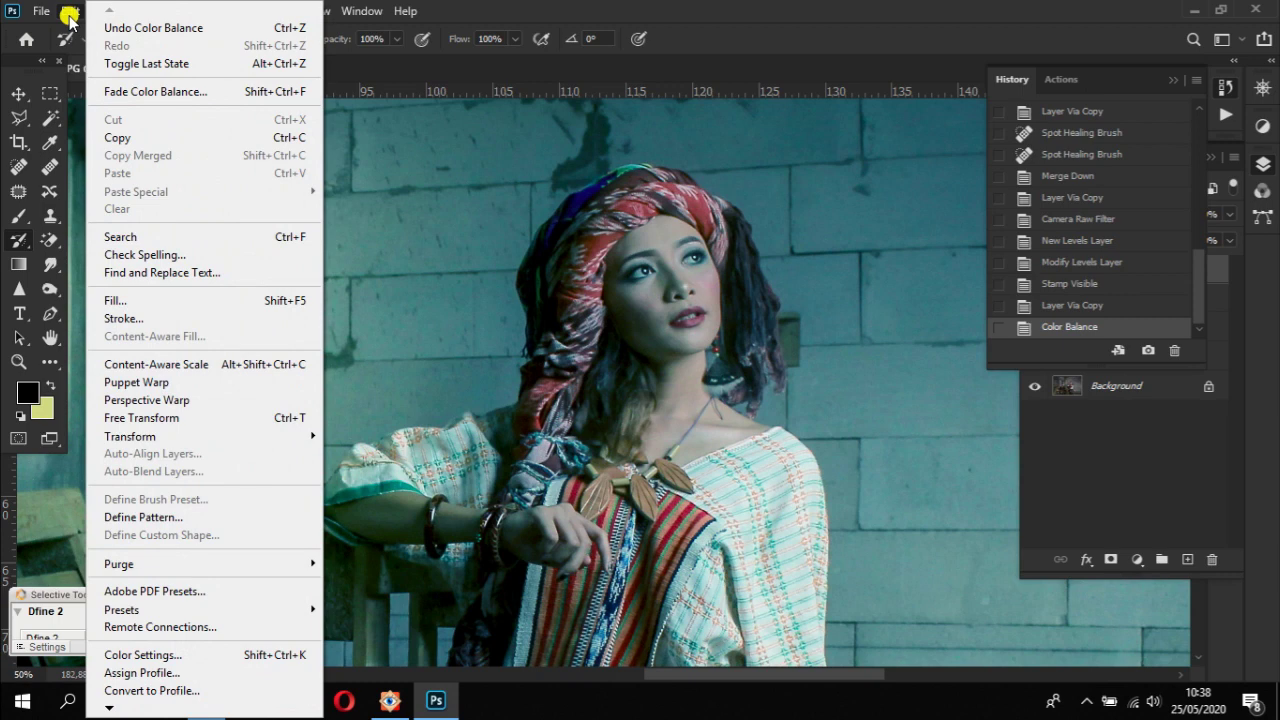
click(68, 11)
click(1052, 307)
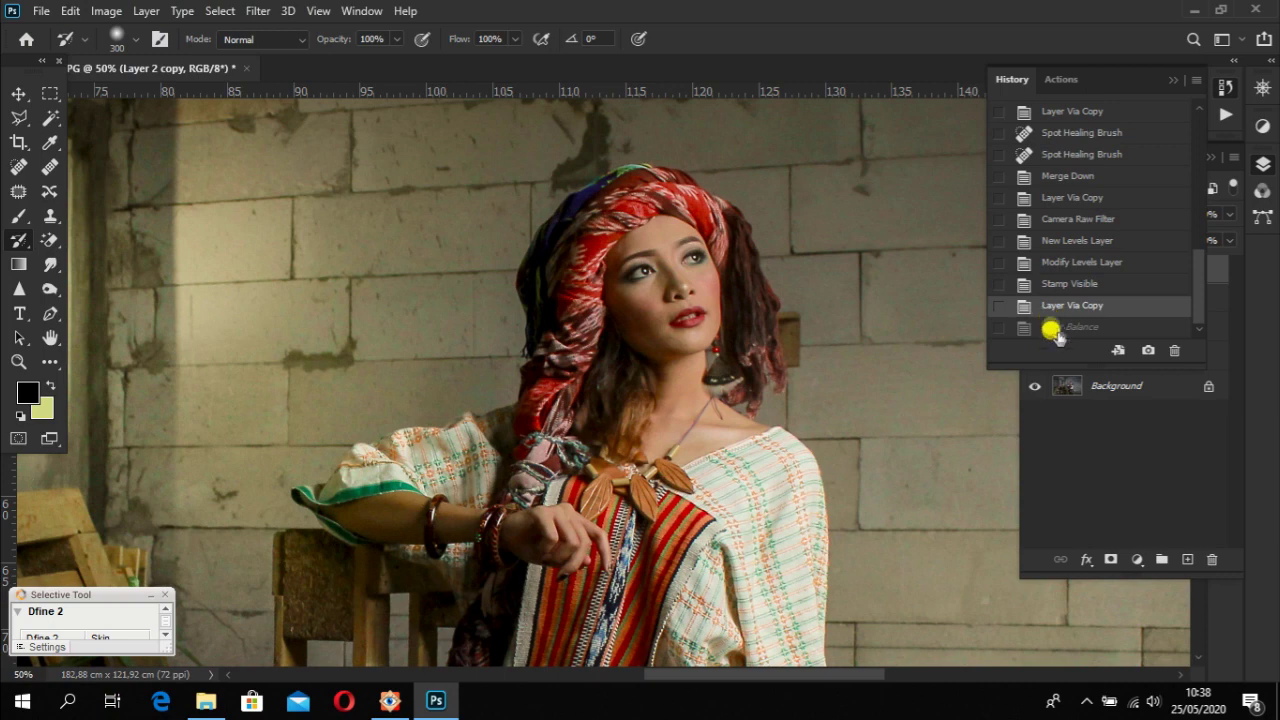
click(1058, 328)
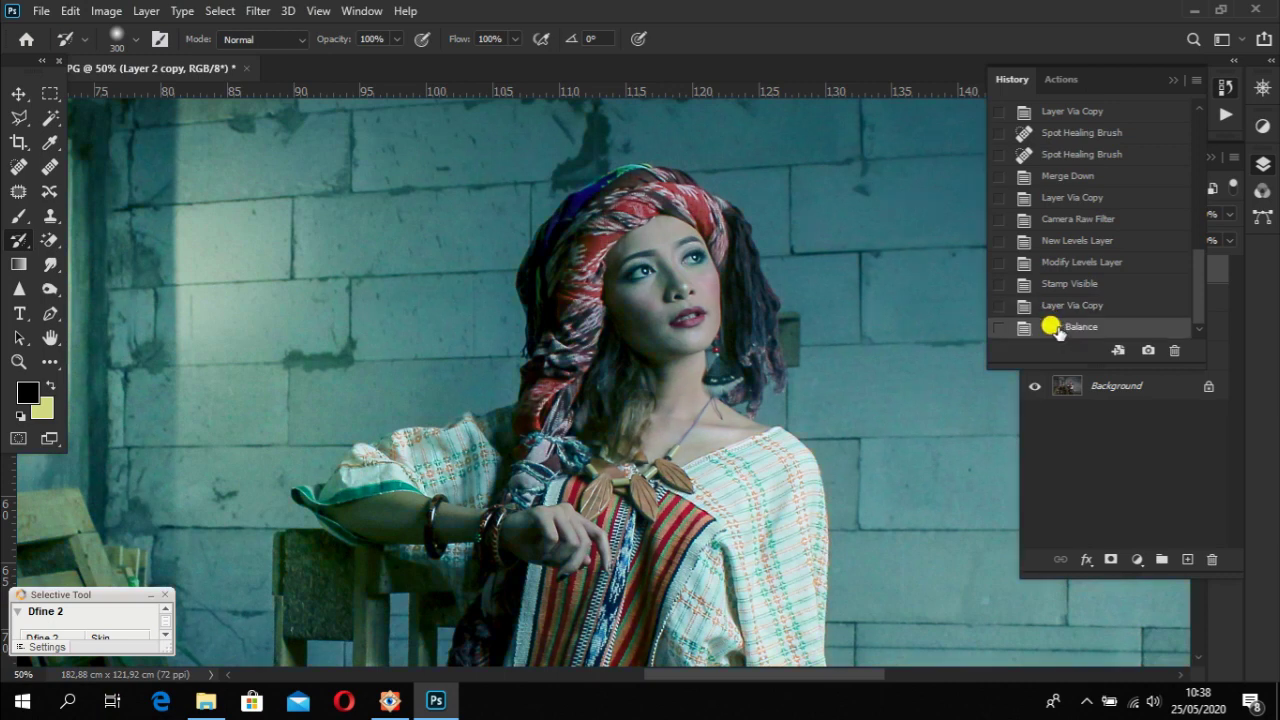
- Set the Color Balance state as the History Brush source and return the photo to the Layer Via Copy state
right_click(22, 246)
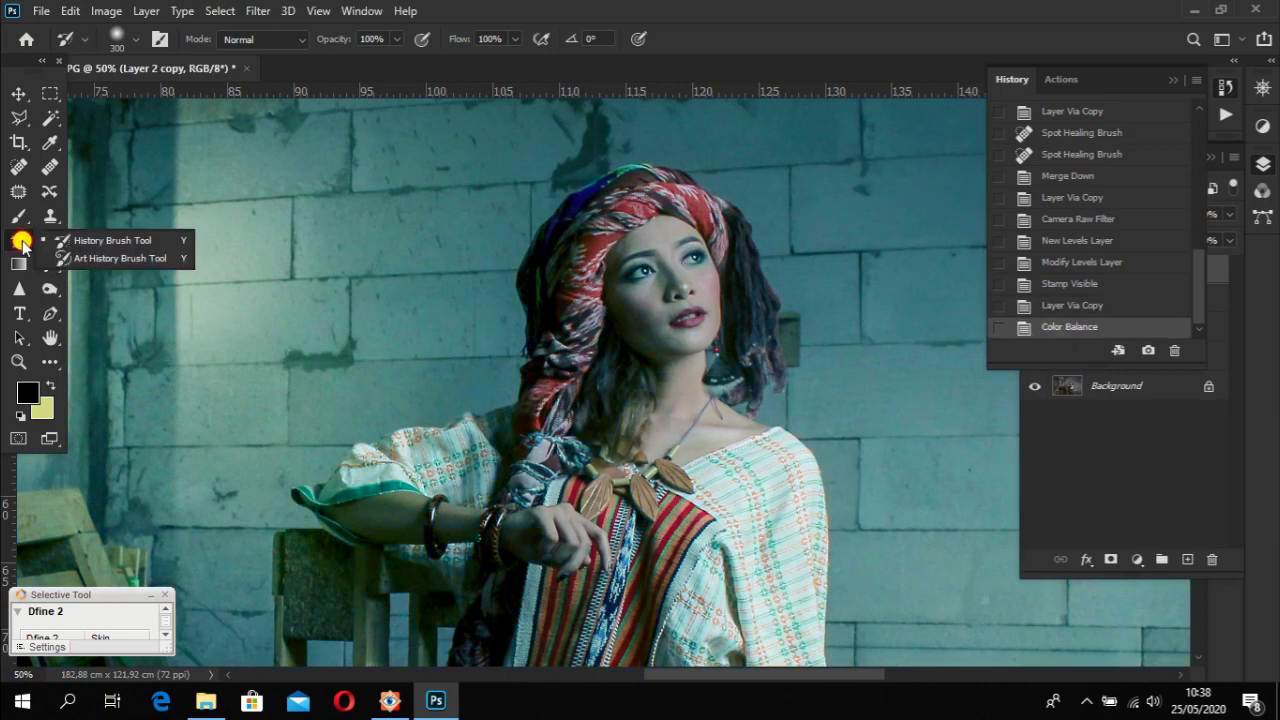
click(80, 238)
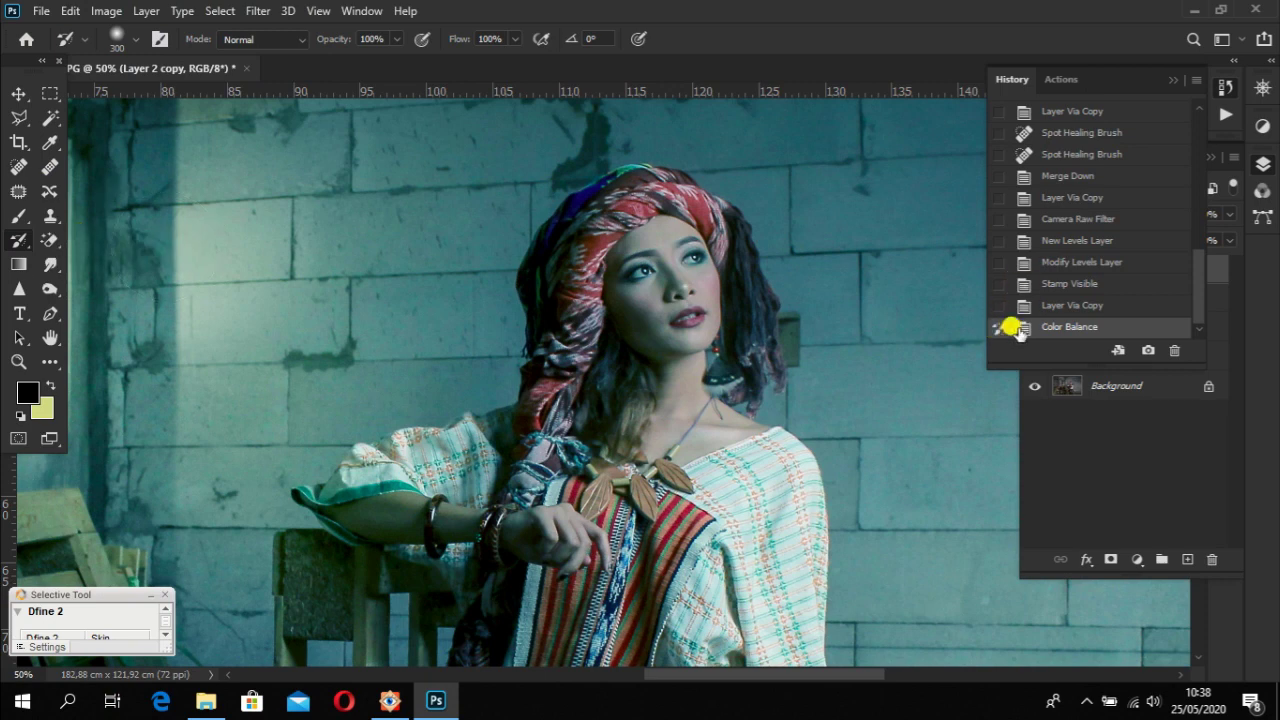
click(1077, 306)
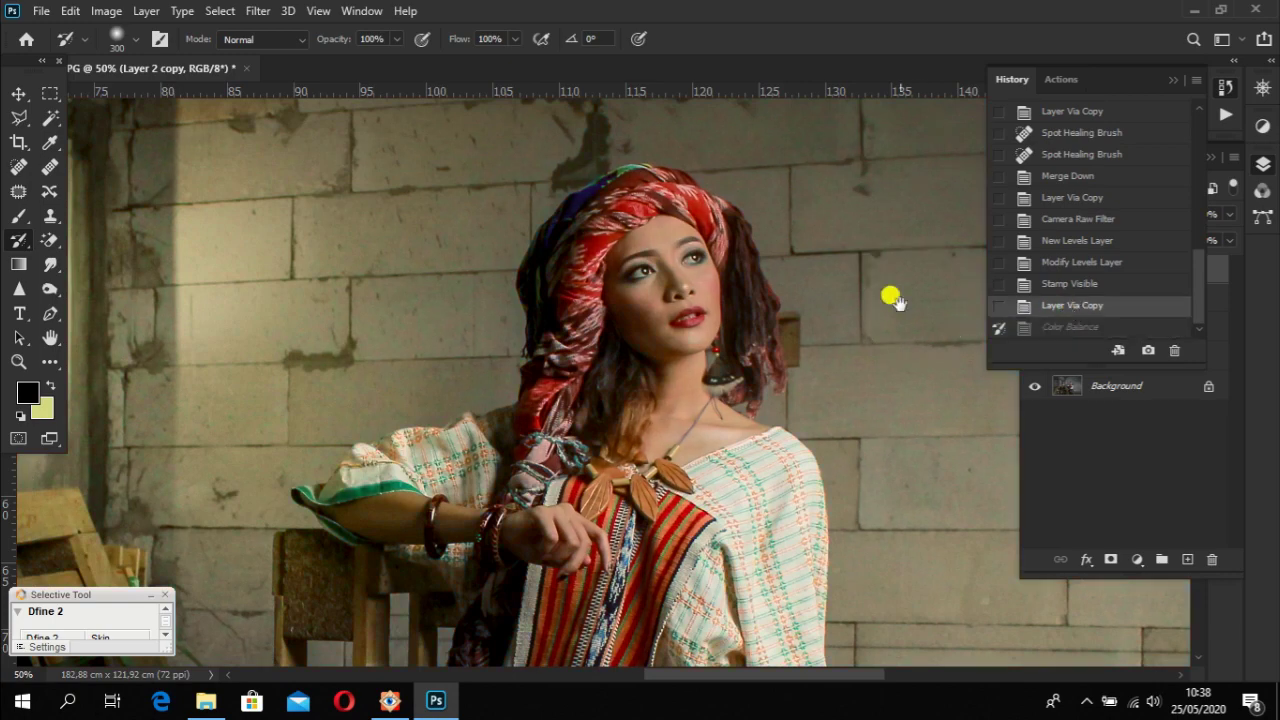
- Paint the Color Balance tint over the wall and window area around the model with the History Brush, enlarging the brush to 600
drag(891, 294, 686, 306)
key(bracketright)
key(bracketright)
key(bracketright)
mouse_move(651, 251)
mouse_down()
mouse_move(642, 212)
mouse_move(660, 334)
mouse_move(625, 379)
mouse_move(676, 452)
mouse_move(737, 587)
mouse_move(872, 605)
mouse_move(887, 383)
mouse_move(797, 208)
mouse_move(562, 137)
mouse_move(428, 120)
mouse_move(295, 130)
mouse_move(281, 230)
mouse_move(247, 315)
mouse_move(208, 358)
mouse_move(125, 360)
mouse_move(100, 390)
mouse_up()
scroll(456, 250, down, 2)
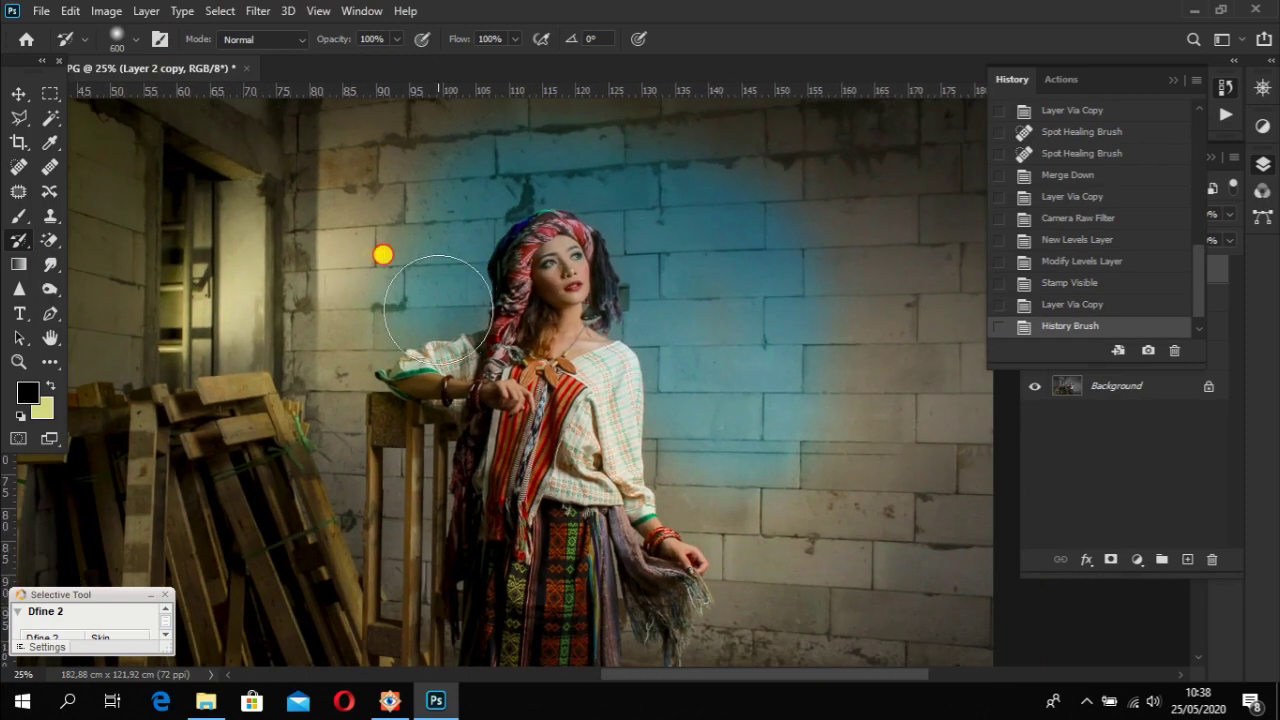
mouse_move(437, 308)
mouse_down()
mouse_move(344, 331)
mouse_move(362, 254)
mouse_move(348, 201)
mouse_move(336, 451)
mouse_move(349, 576)
mouse_move(403, 456)
mouse_move(390, 552)
mouse_move(271, 174)
mouse_move(189, 333)
mouse_move(188, 193)
mouse_up()
scroll(188, 193, down, 1)
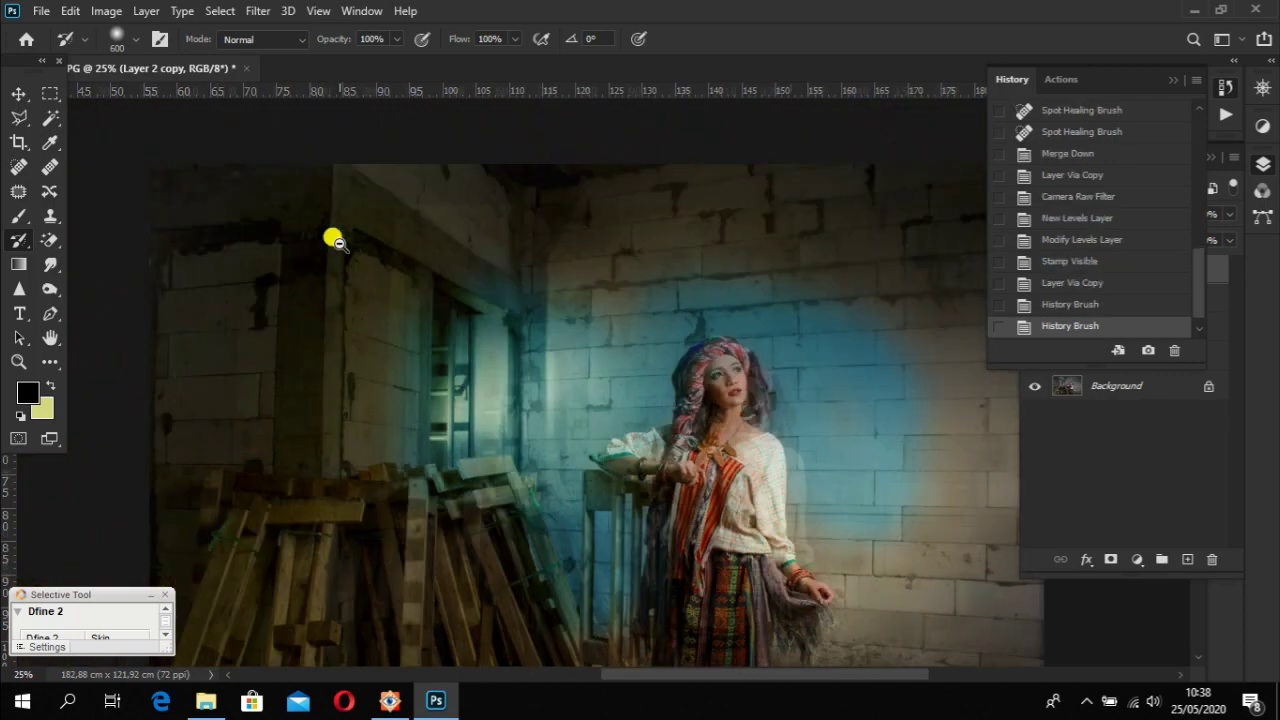
mouse_move(507, 347)
mouse_down()
mouse_move(534, 323)
mouse_move(521, 318)
mouse_move(468, 442)
mouse_move(452, 291)
mouse_move(413, 311)
mouse_move(416, 479)
mouse_move(402, 240)
mouse_move(513, 225)
mouse_move(490, 261)
mouse_move(833, 251)
mouse_move(795, 275)
mouse_move(999, 225)
mouse_move(957, 411)
mouse_move(1016, 361)
mouse_move(966, 464)
mouse_move(960, 539)
mouse_move(877, 552)
mouse_move(849, 529)
mouse_move(906, 577)
mouse_move(1032, 575)
mouse_move(902, 427)
mouse_move(890, 315)
mouse_move(690, 270)
mouse_move(768, 294)
mouse_up()
ctrl+click(774, 299)
ctrl+alt+click(789, 339)
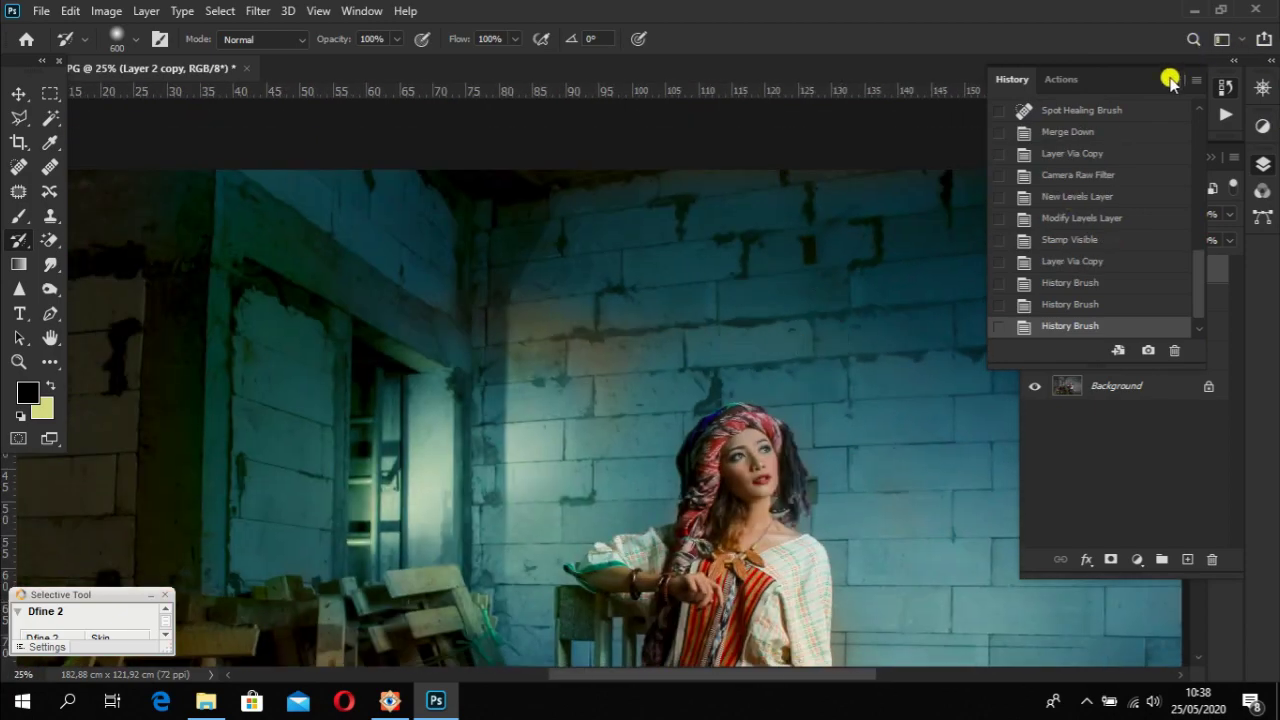
- Revert the document to the Modify Levels Layer history state and stamp all visible layers into a new top layer
click(1097, 222)
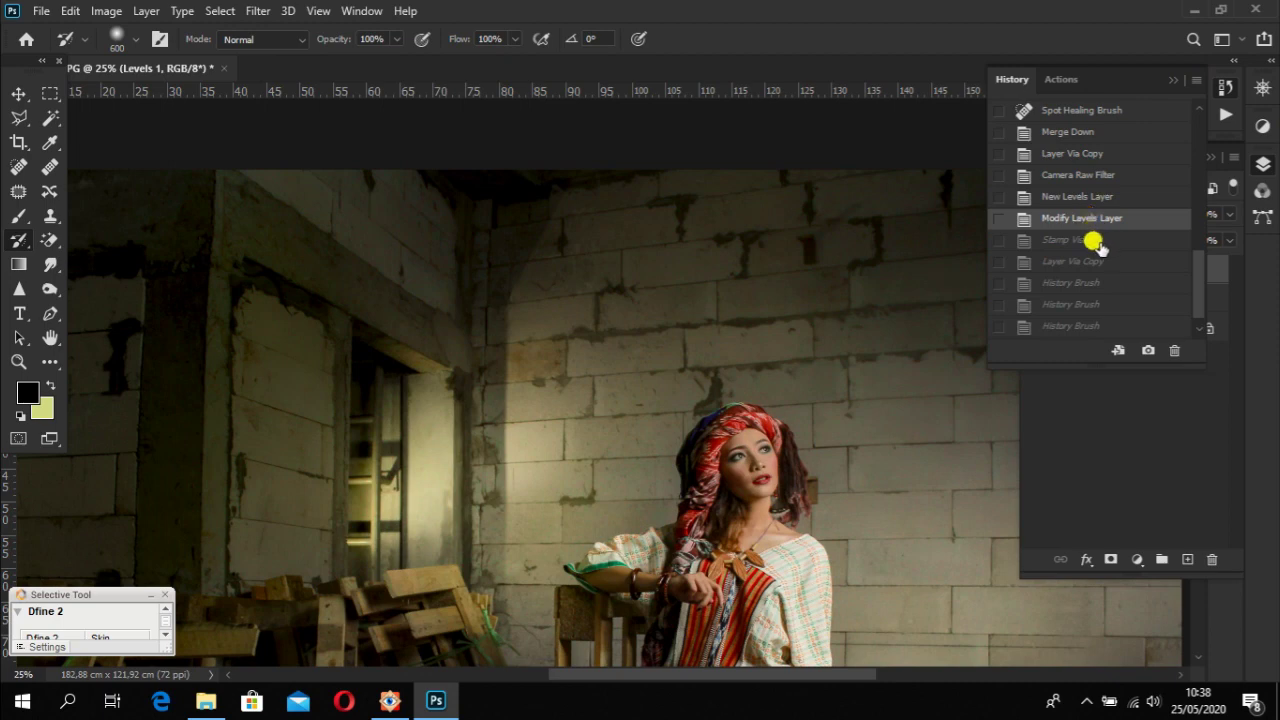
click(1180, 80)
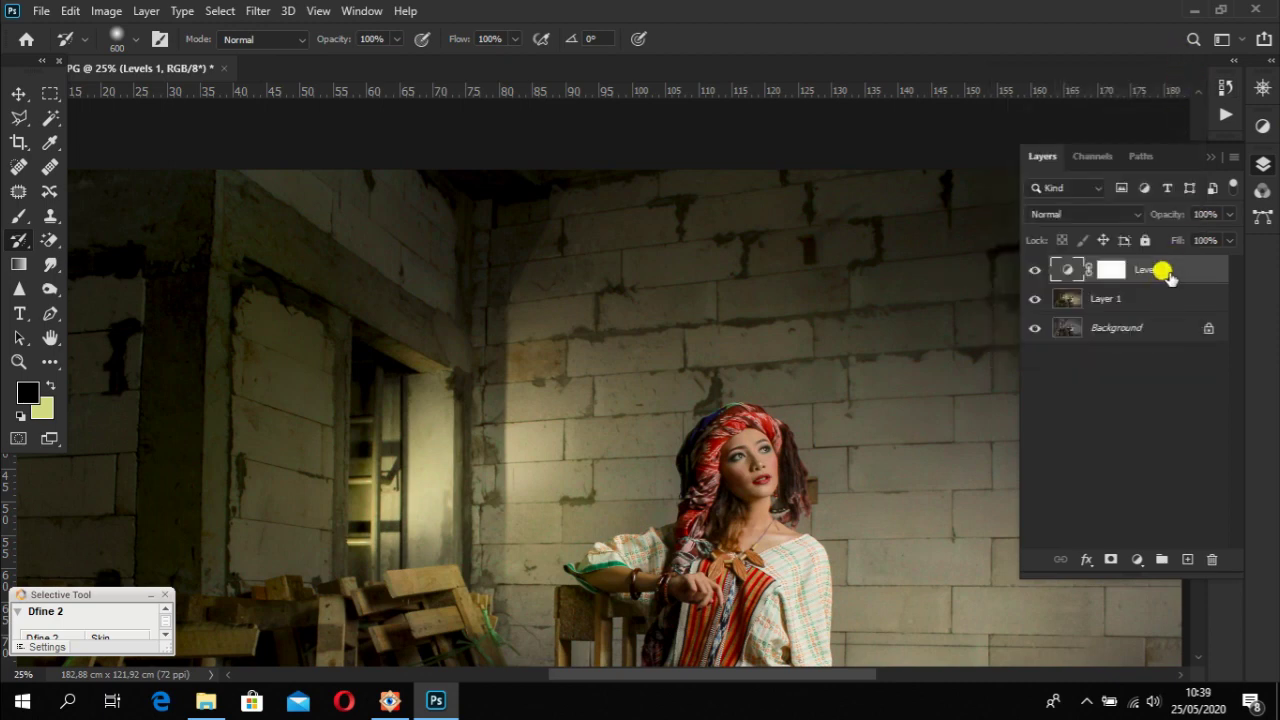
key(ctrl+alt+shift+e)
- Examine the model's face, blouse and skirt and the surrounding scene on the stamped layer at several magnifications
drag(851, 369, 822, 280)
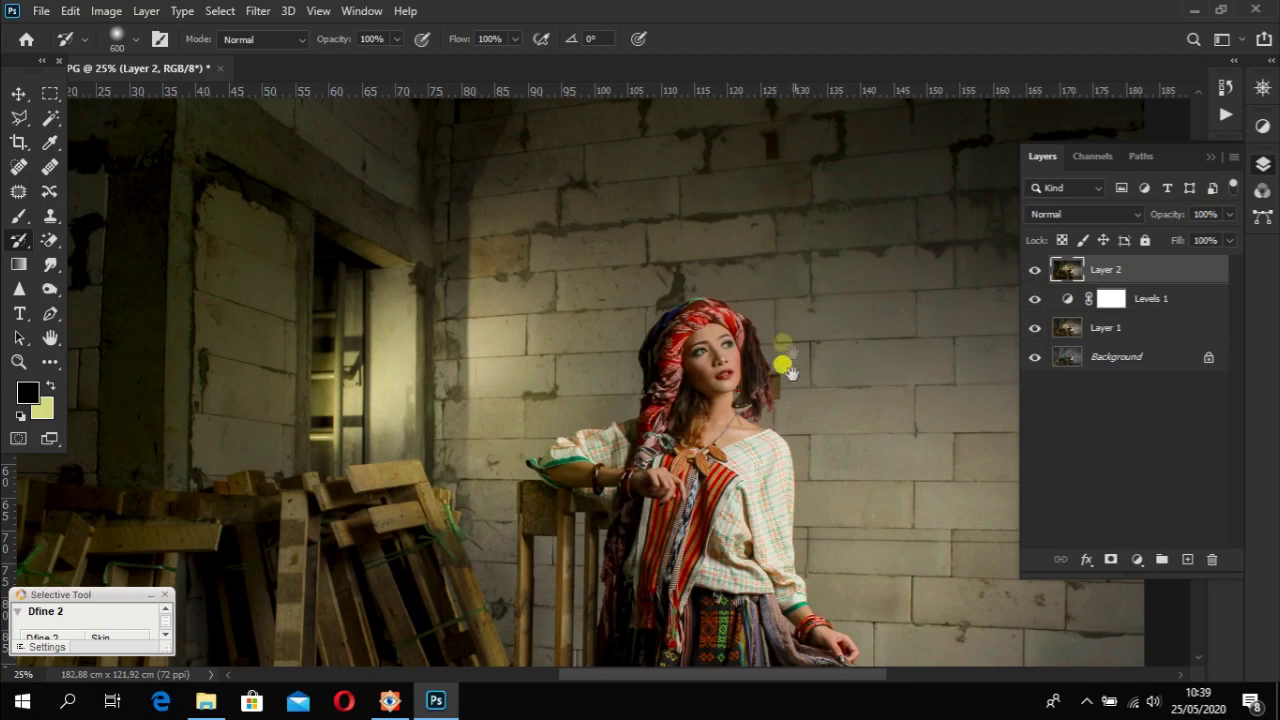
click(796, 402)
click(710, 367)
click(710, 367)
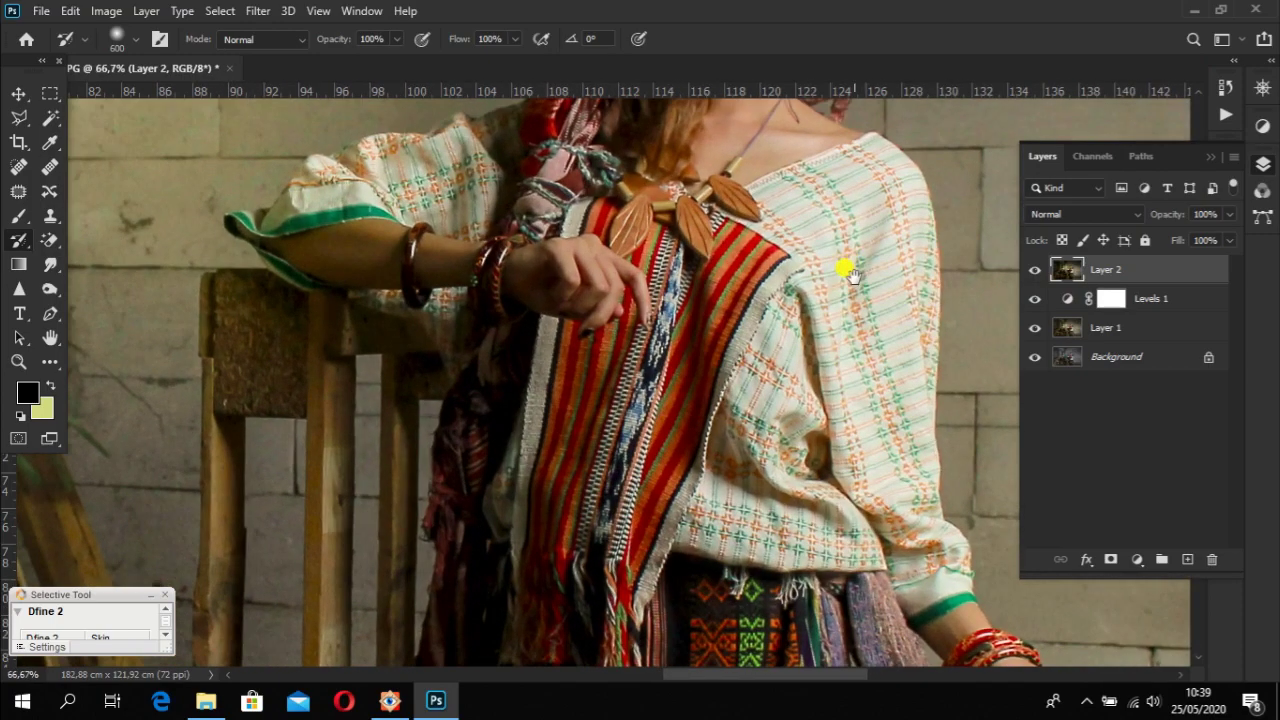
drag(851, 263, 786, 583)
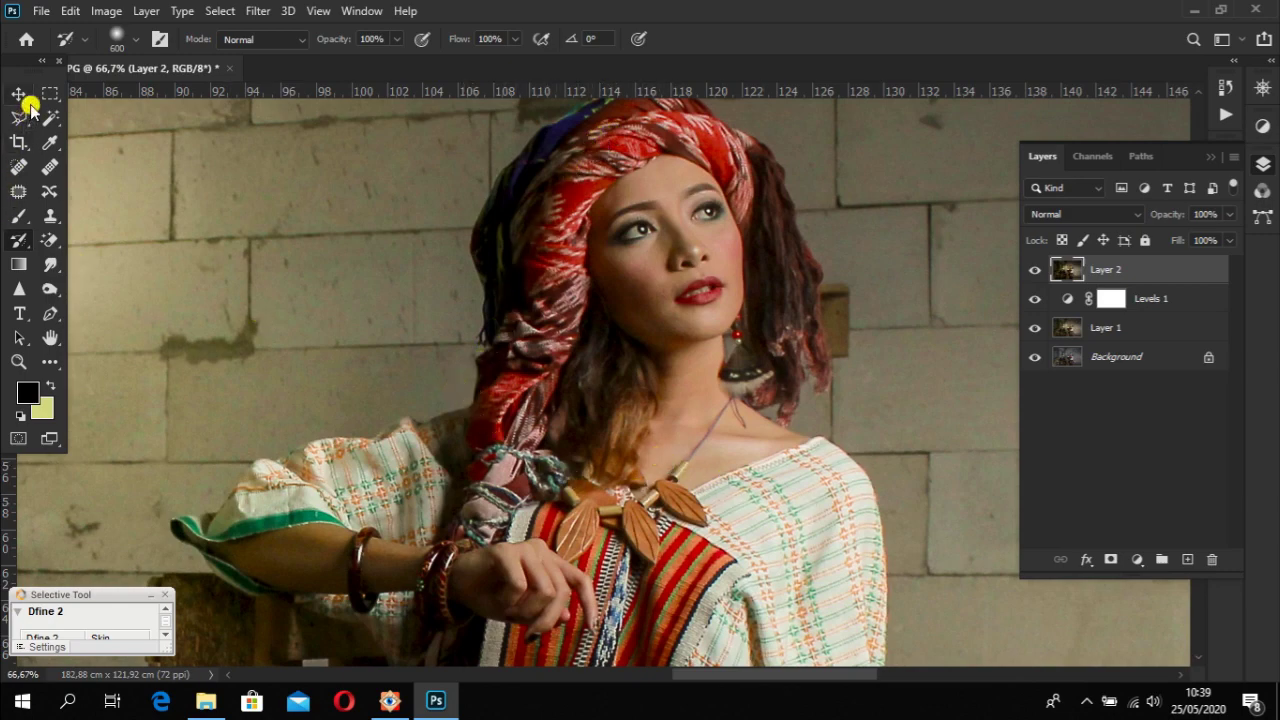
scroll(728, 294, up, 2)
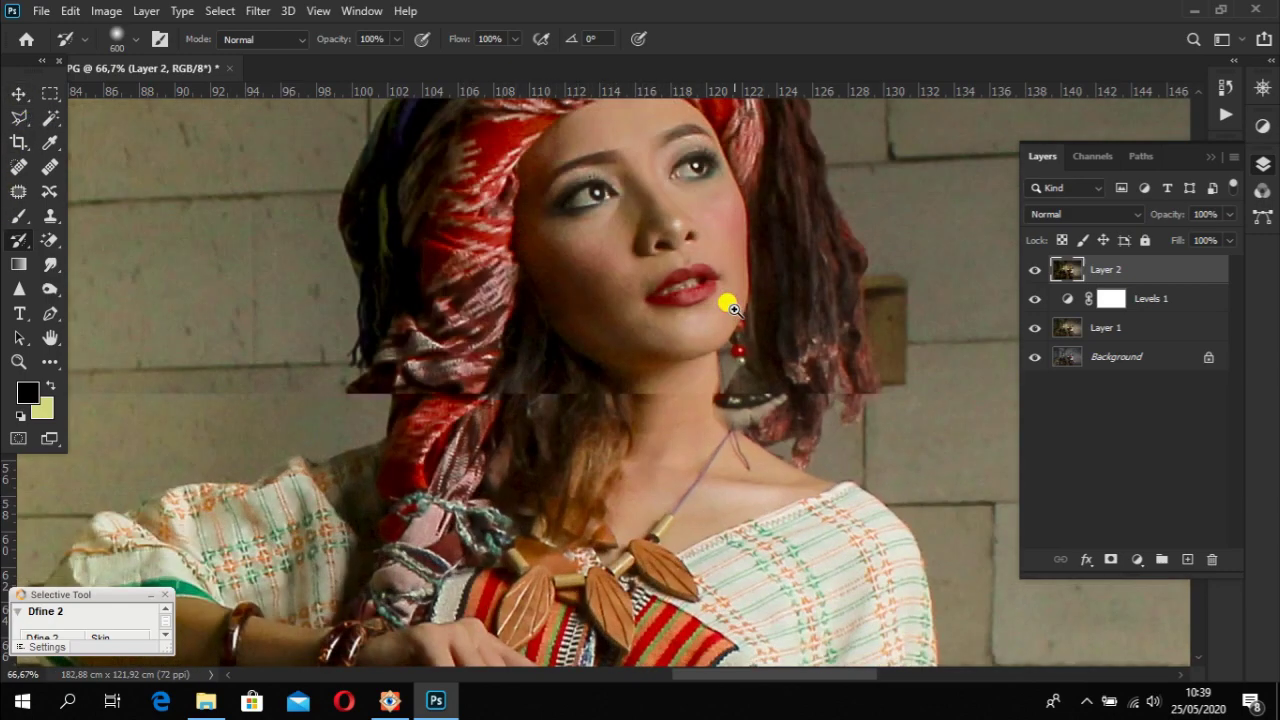
drag(728, 300, 786, 34)
scroll(786, 177, down, 3)
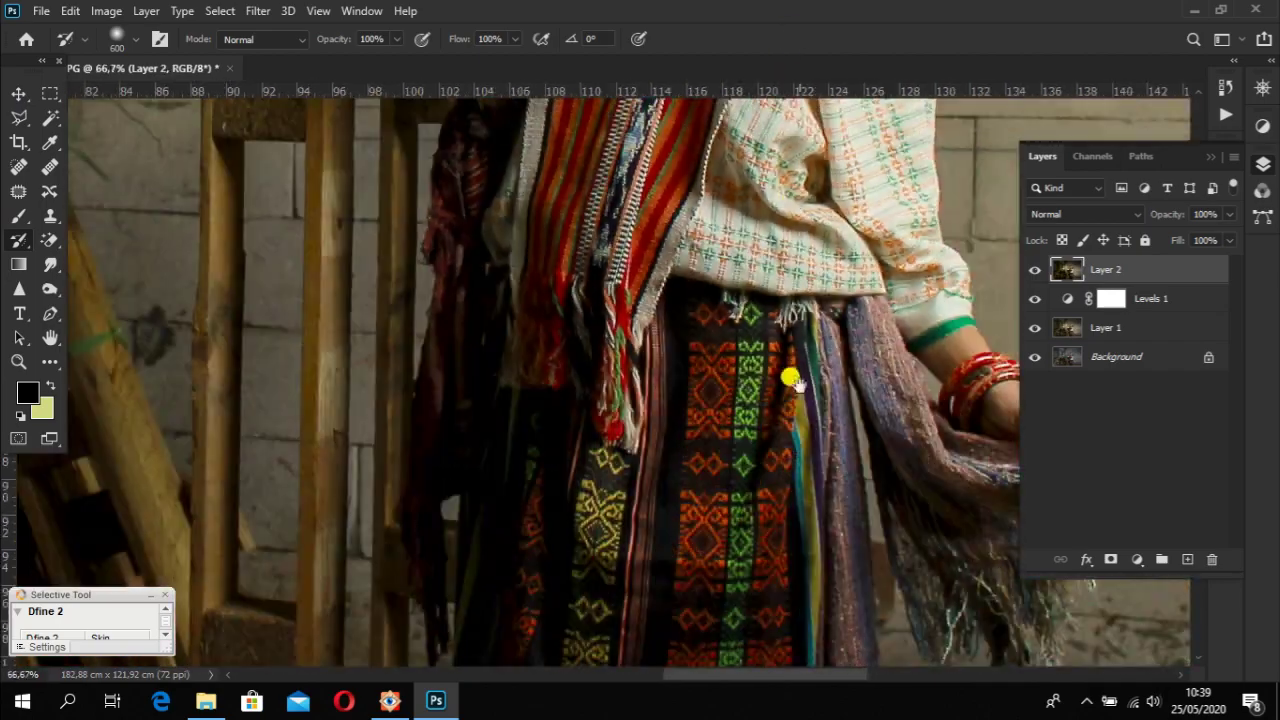
drag(792, 381, 586, 208)
scroll(709, 346, down, 2)
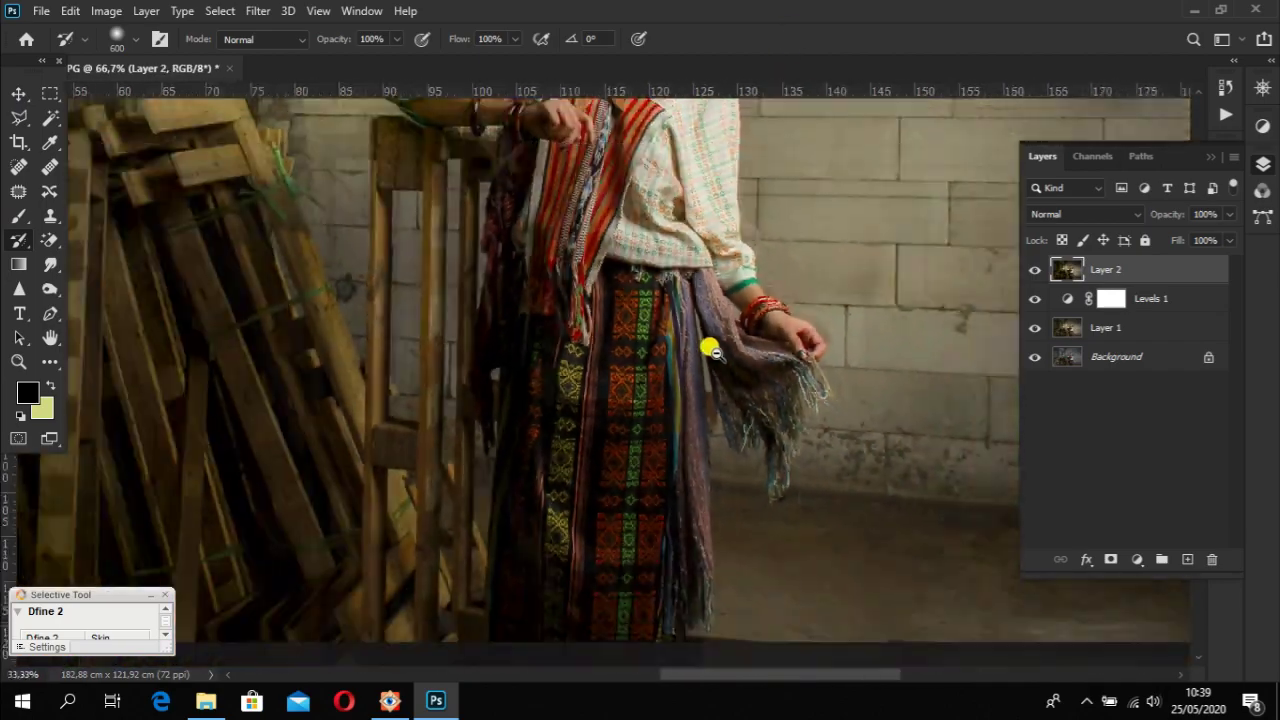
drag(780, 374, 737, 603)
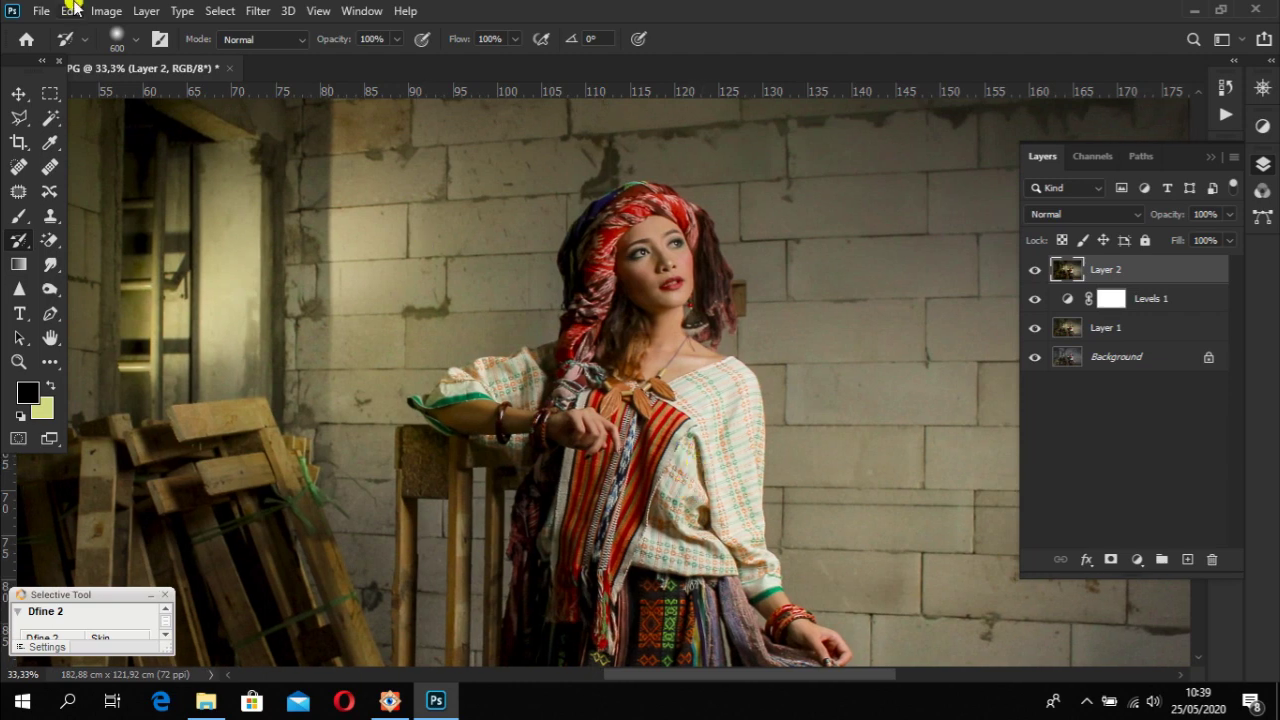
- Start an Unsharp Mask on the stamped Layer 2, preview the headscarf and set the amount to 100%
click(257, 10)
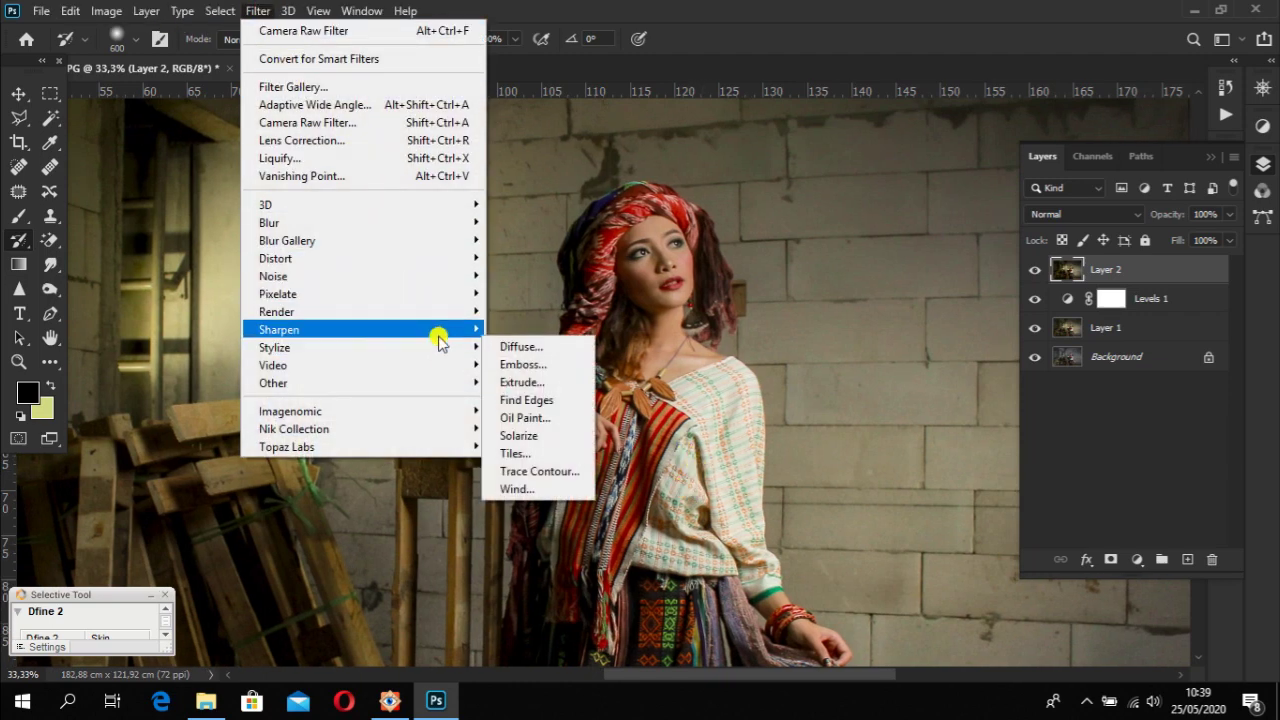
mouse_move(449, 330)
click(571, 418)
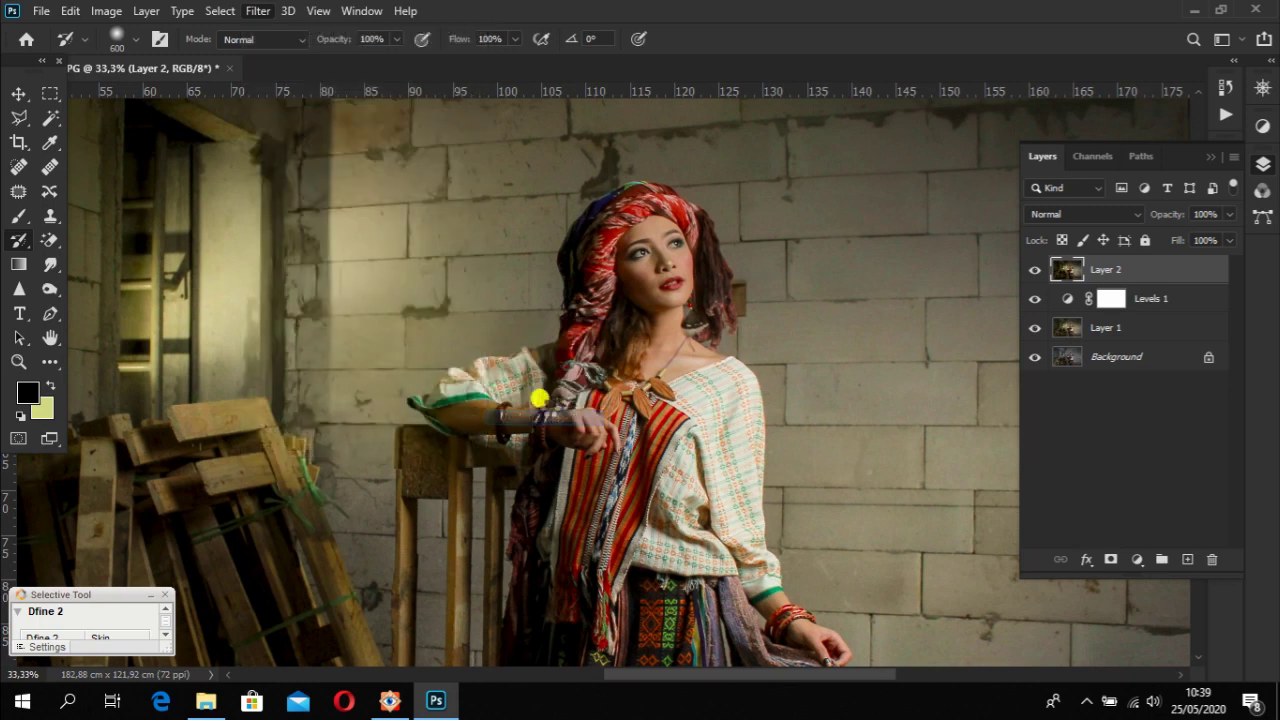
drag(870, 332, 876, 362)
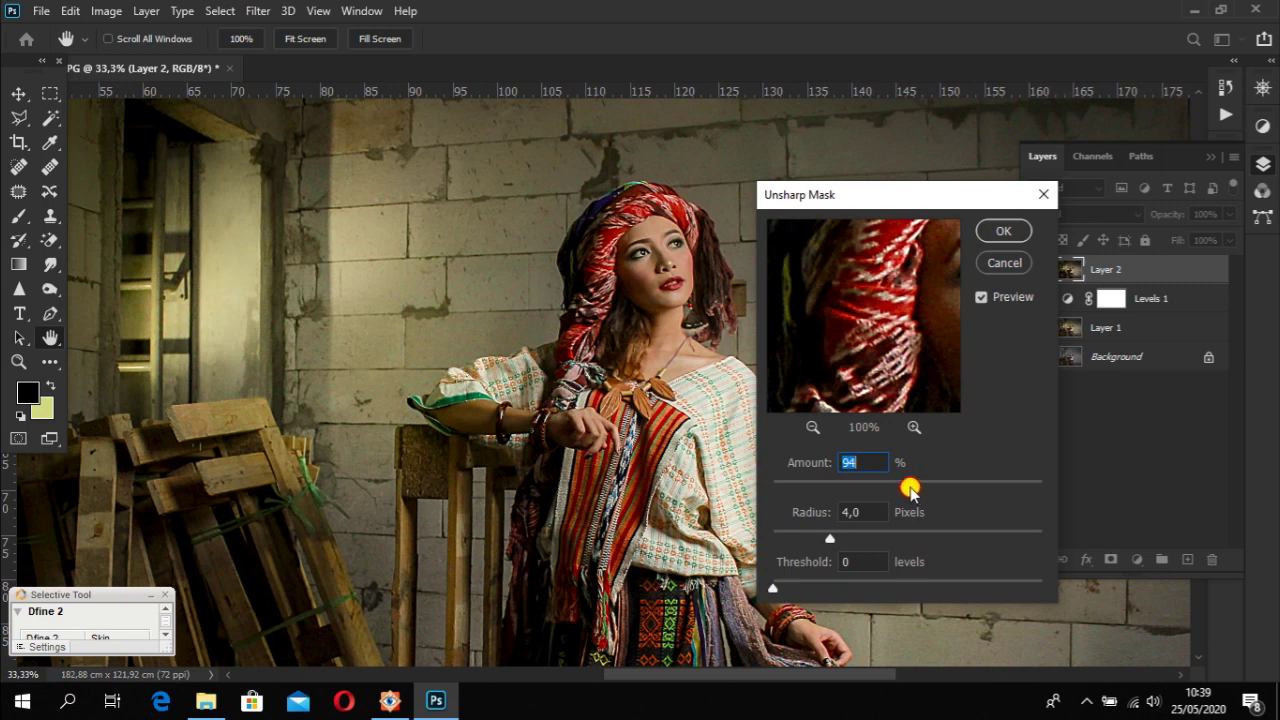
drag(912, 488, 729, 486)
drag(889, 323, 916, 260)
drag(779, 490, 845, 497)
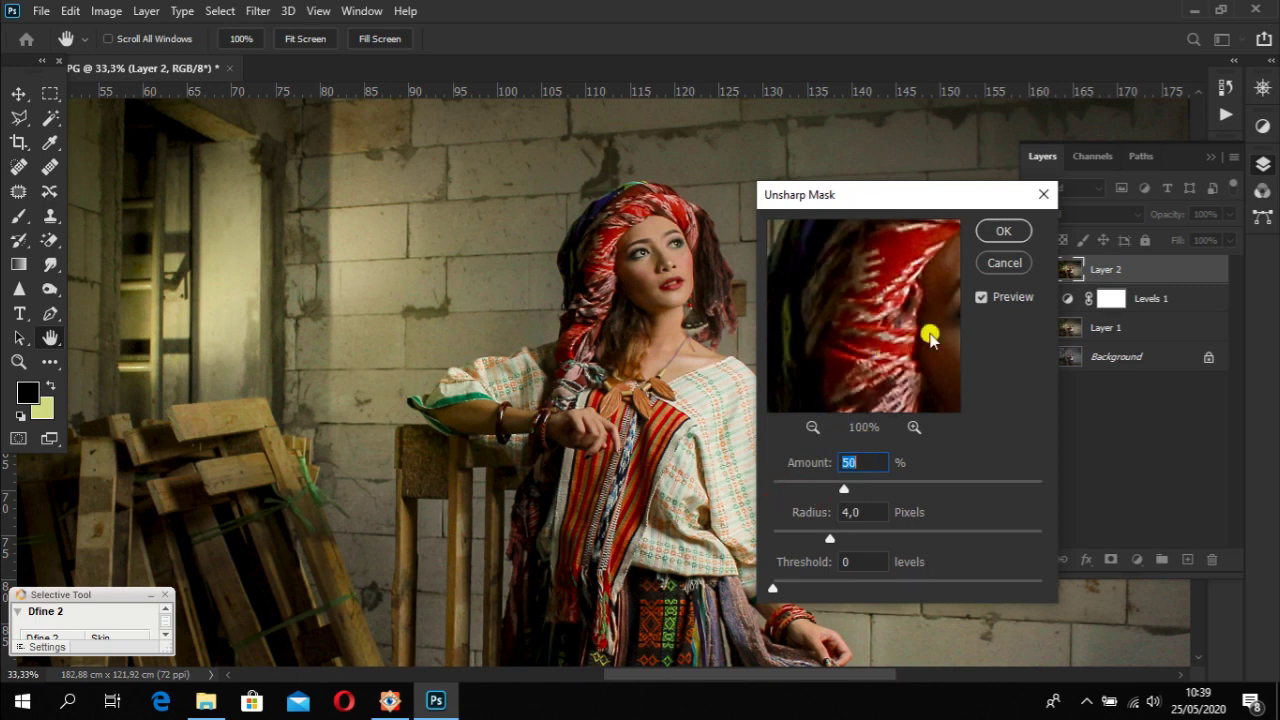
drag(872, 488, 920, 493)
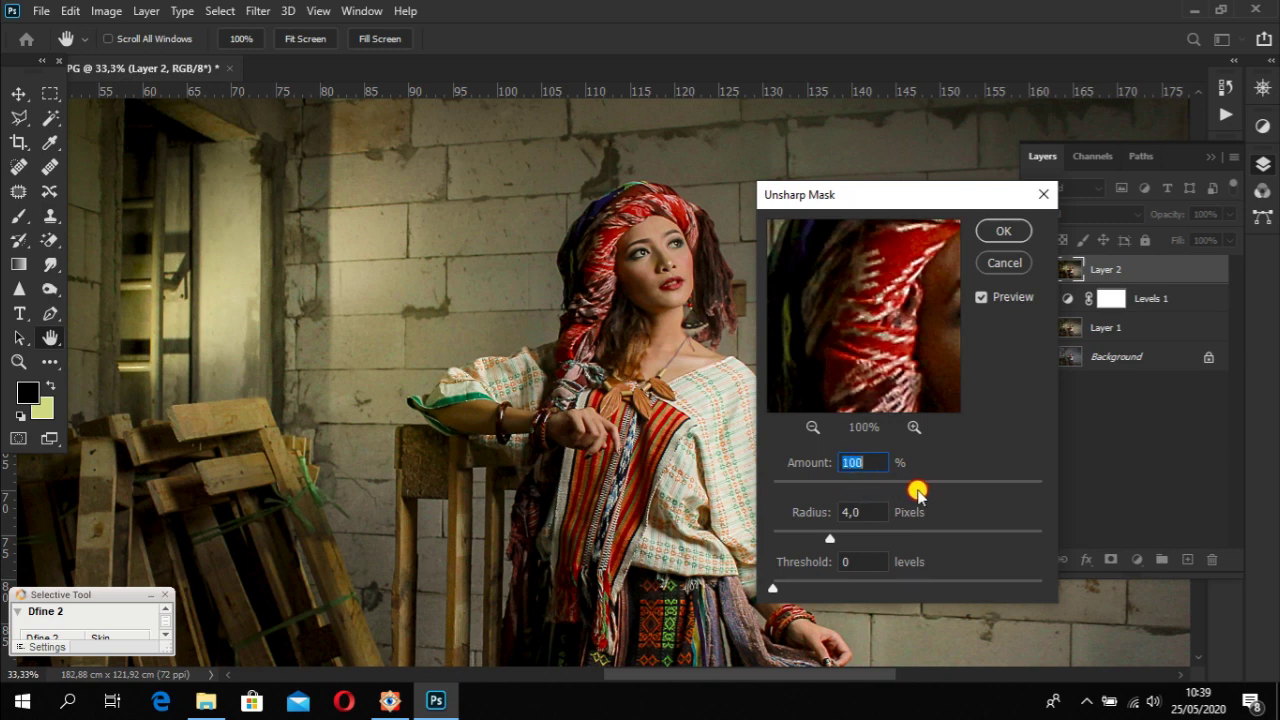
- Set the Unsharp Mask radius to about 4.9 pixels while checking the scarf detail, and apply the filter
drag(893, 325, 857, 349)
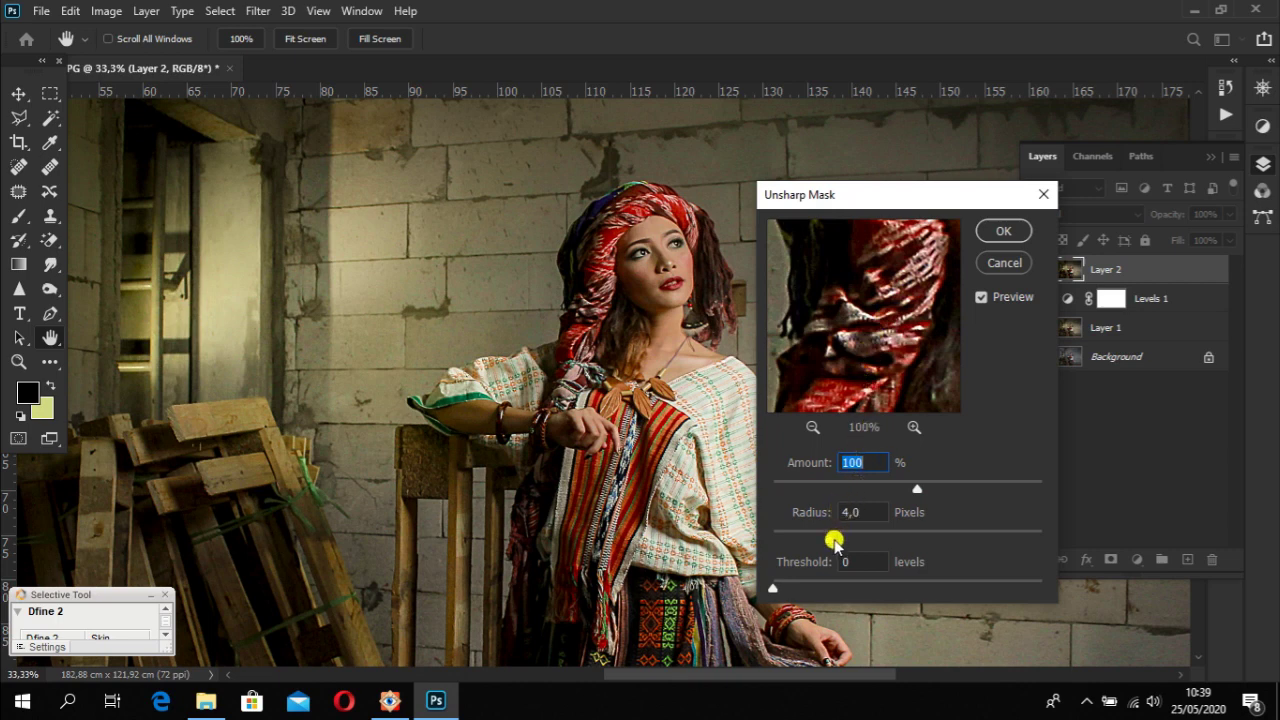
drag(849, 541, 852, 543)
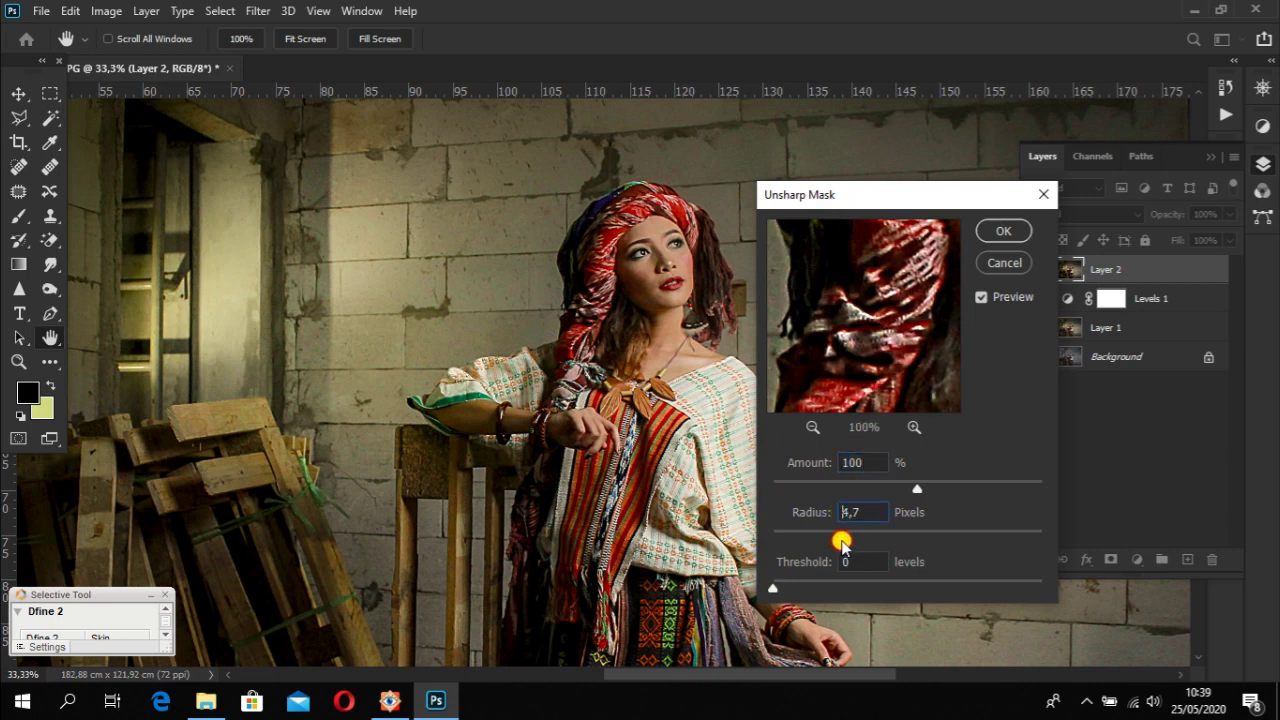
drag(891, 390, 903, 264)
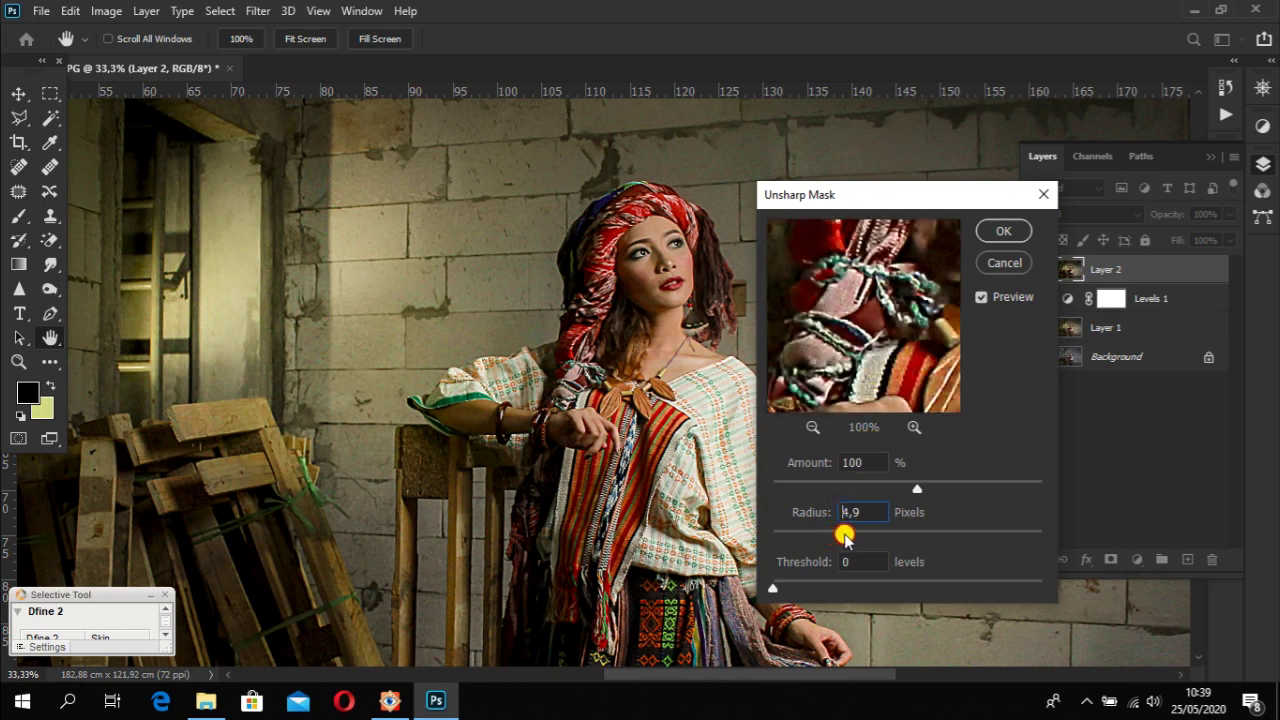
click(837, 537)
click(1003, 231)
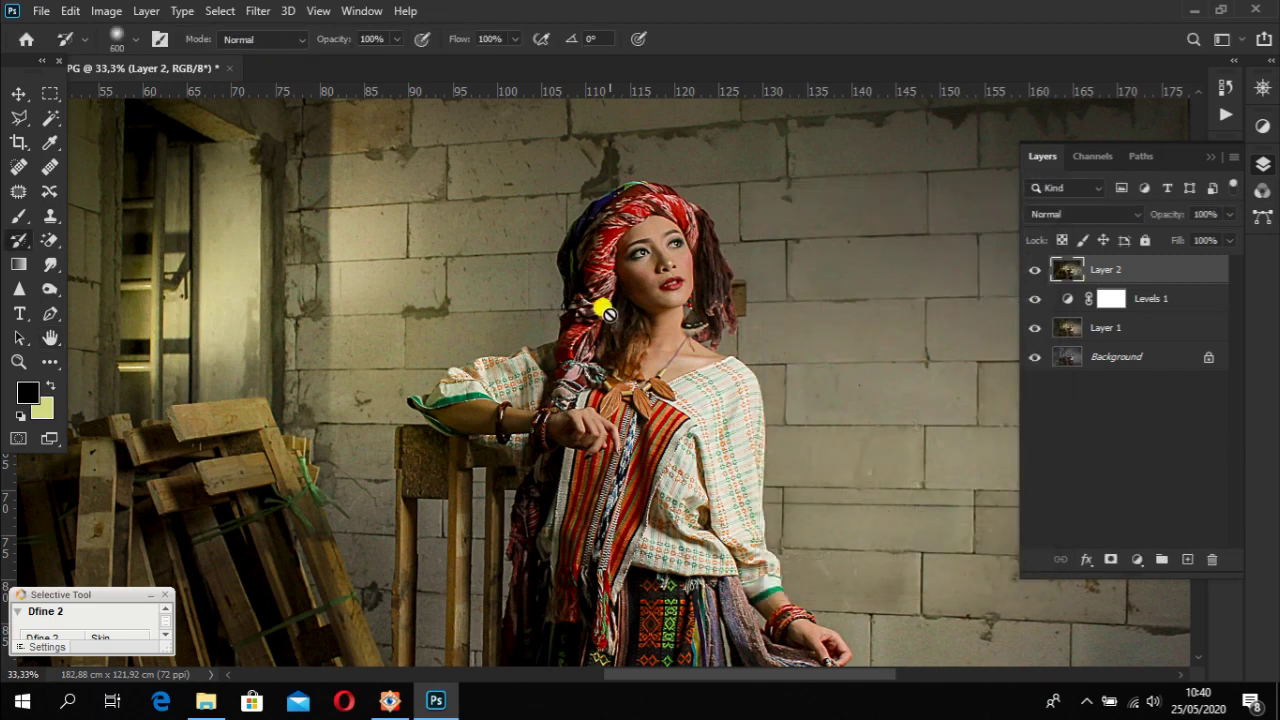
- Examine the sharpening on the model's face, headscarf and blouse and on the brick wall at several magnifications
scroll(629, 257, up, 3)
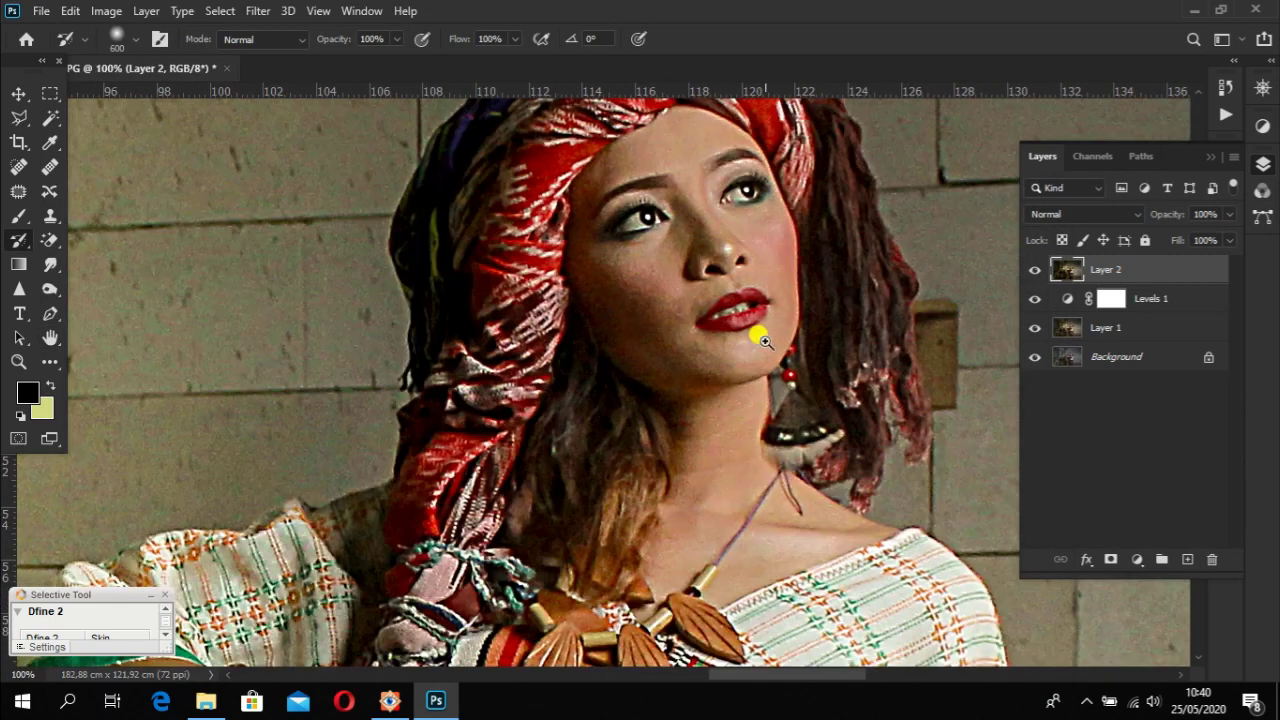
drag(823, 380, 543, 371)
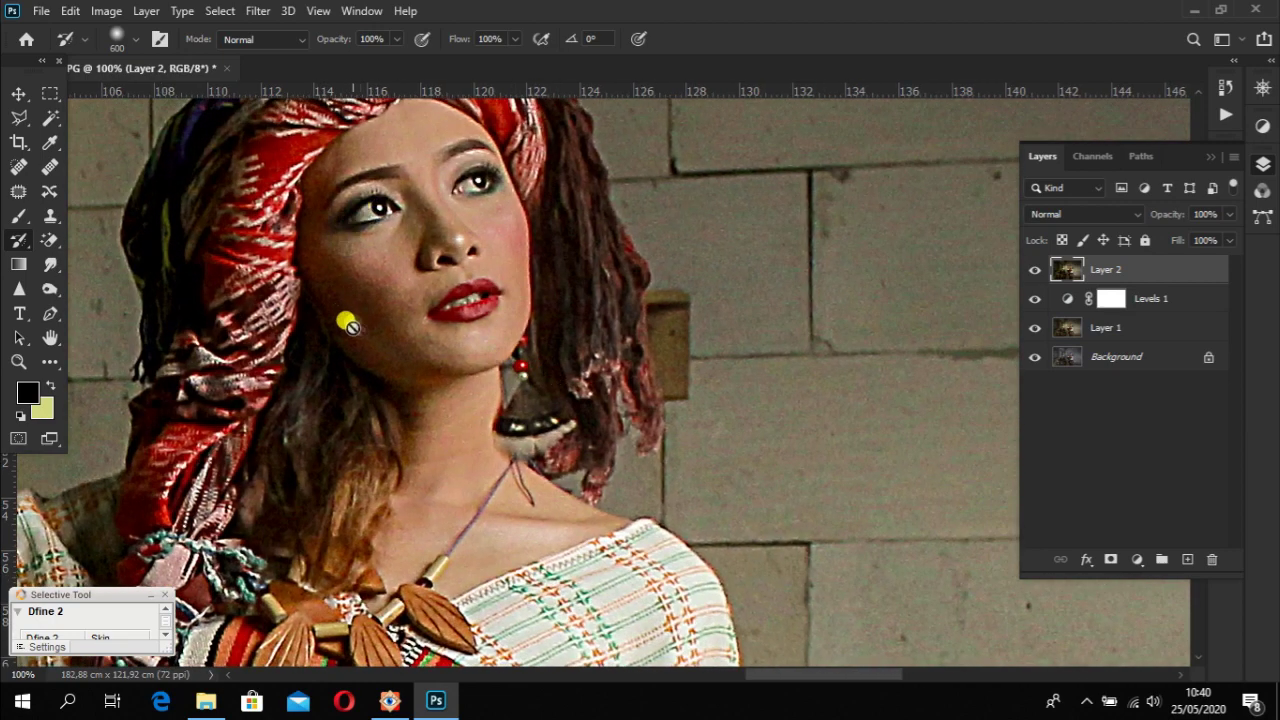
drag(714, 337, 331, 383)
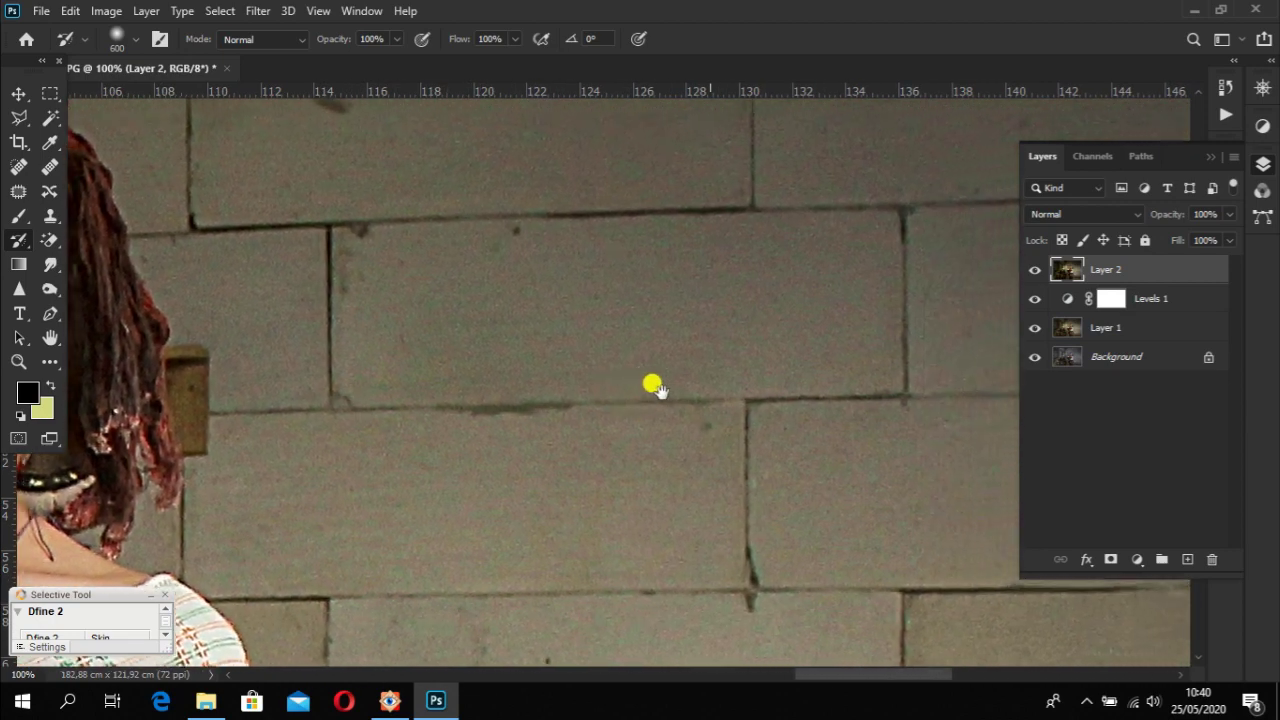
click(569, 340)
click(352, 383)
drag(350, 380, 700, 357)
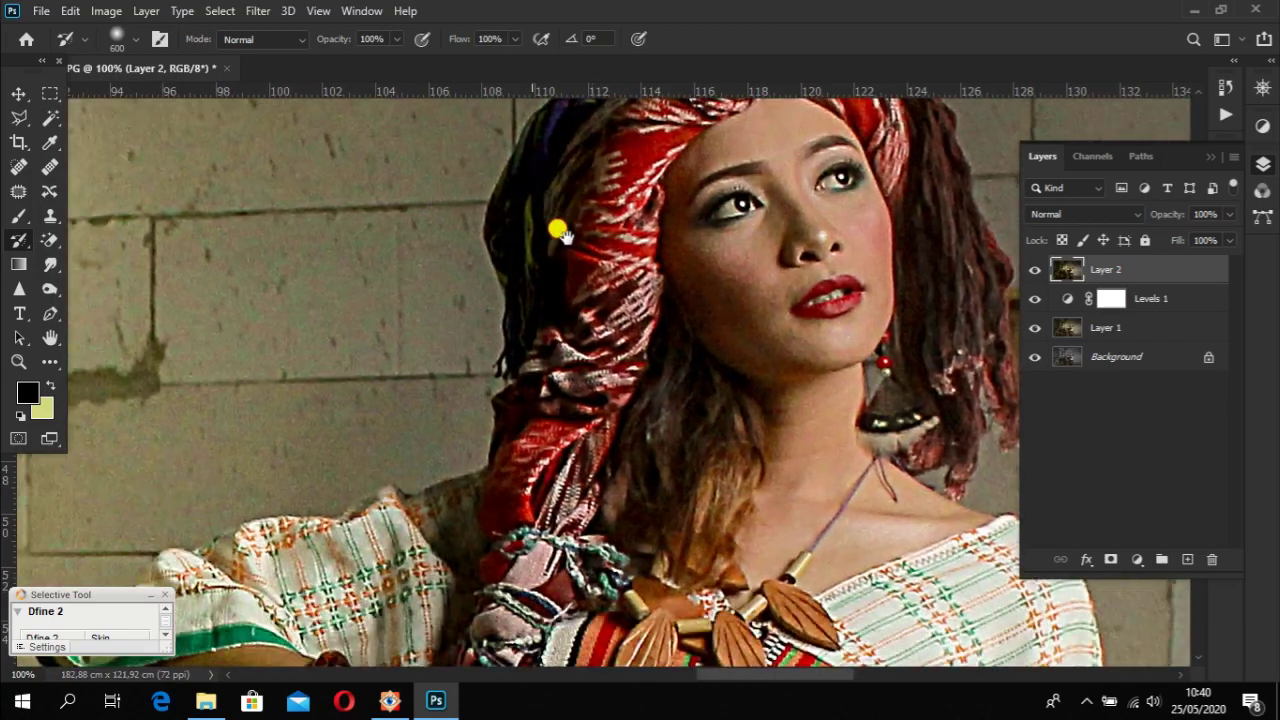
scroll(562, 233, down, 3)
alt+scroll(537, 283, down, 2)
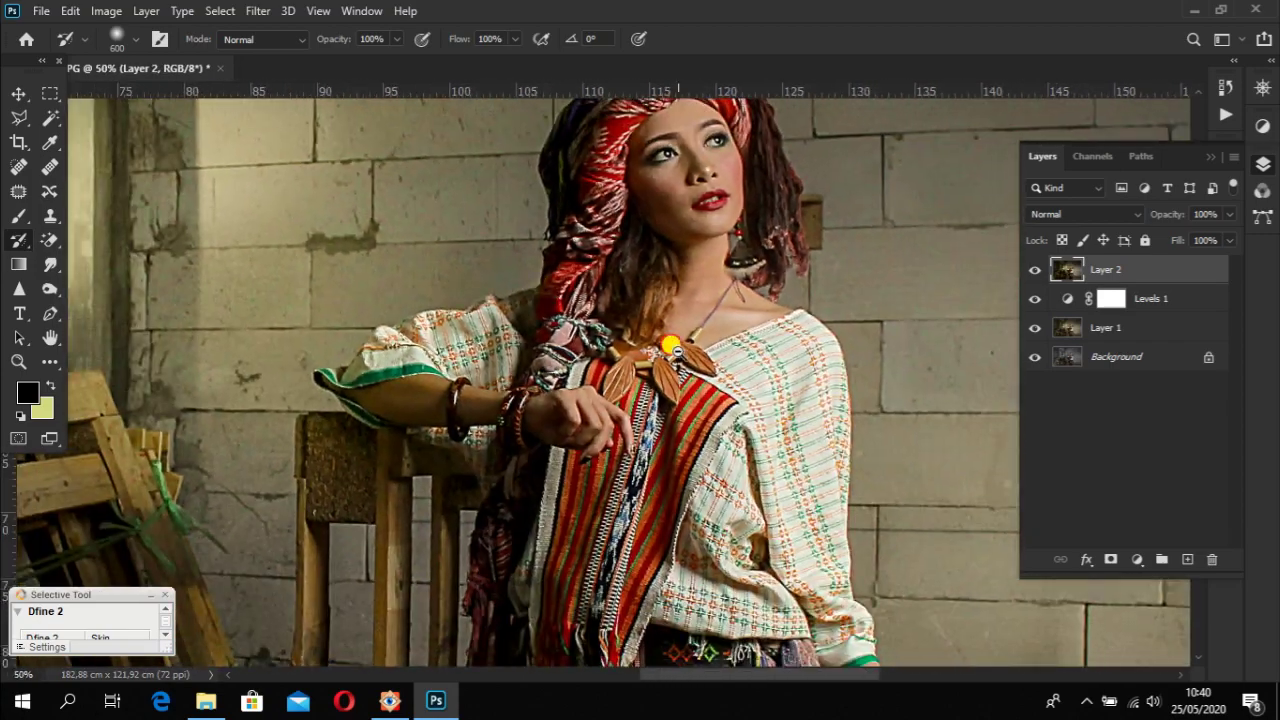
alt+scroll(670, 346, down, 1)
scroll(617, 351, up, 2)
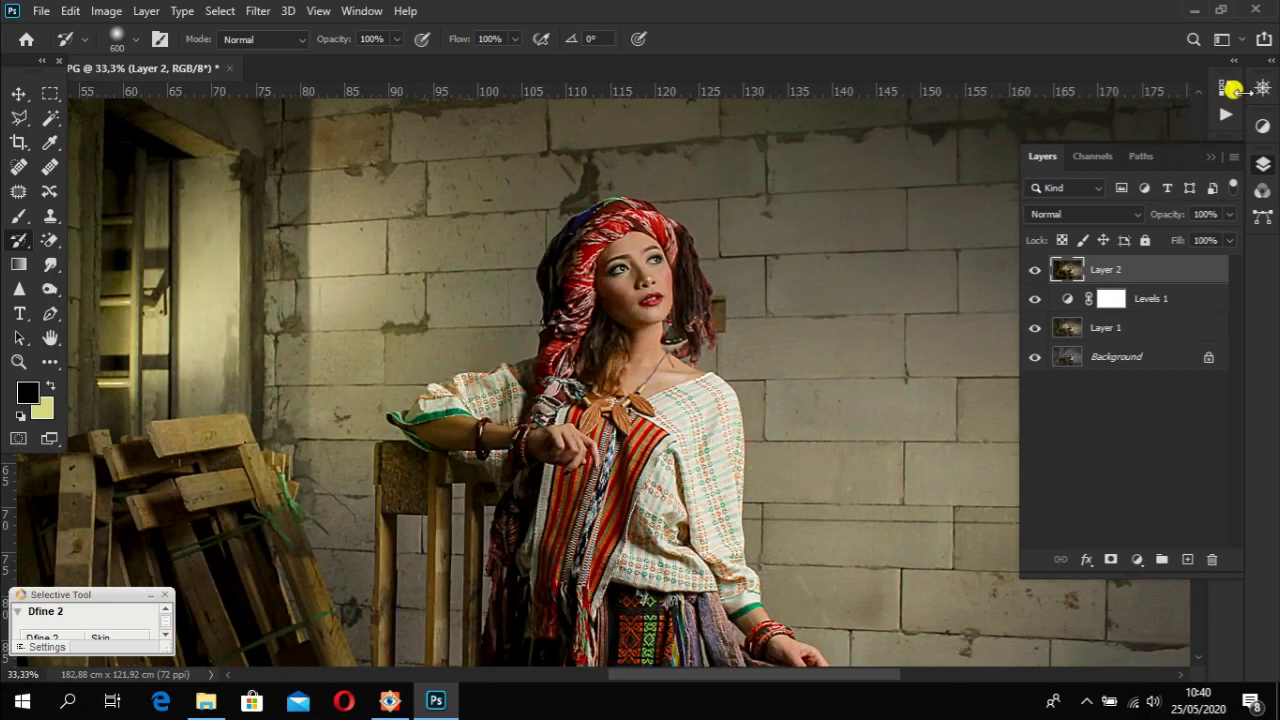
- Set the Unsharp Mask state as the History Brush source and return the photo to the Stamp Visible state
click(1229, 91)
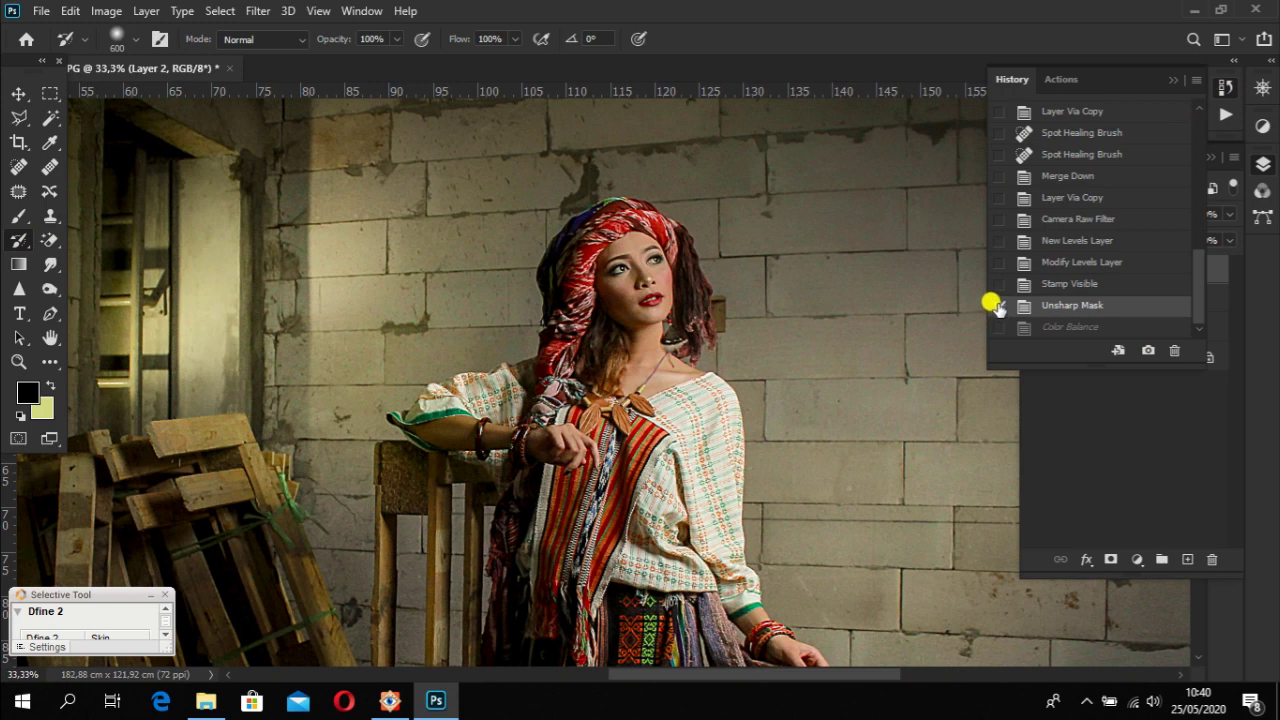
click(1085, 287)
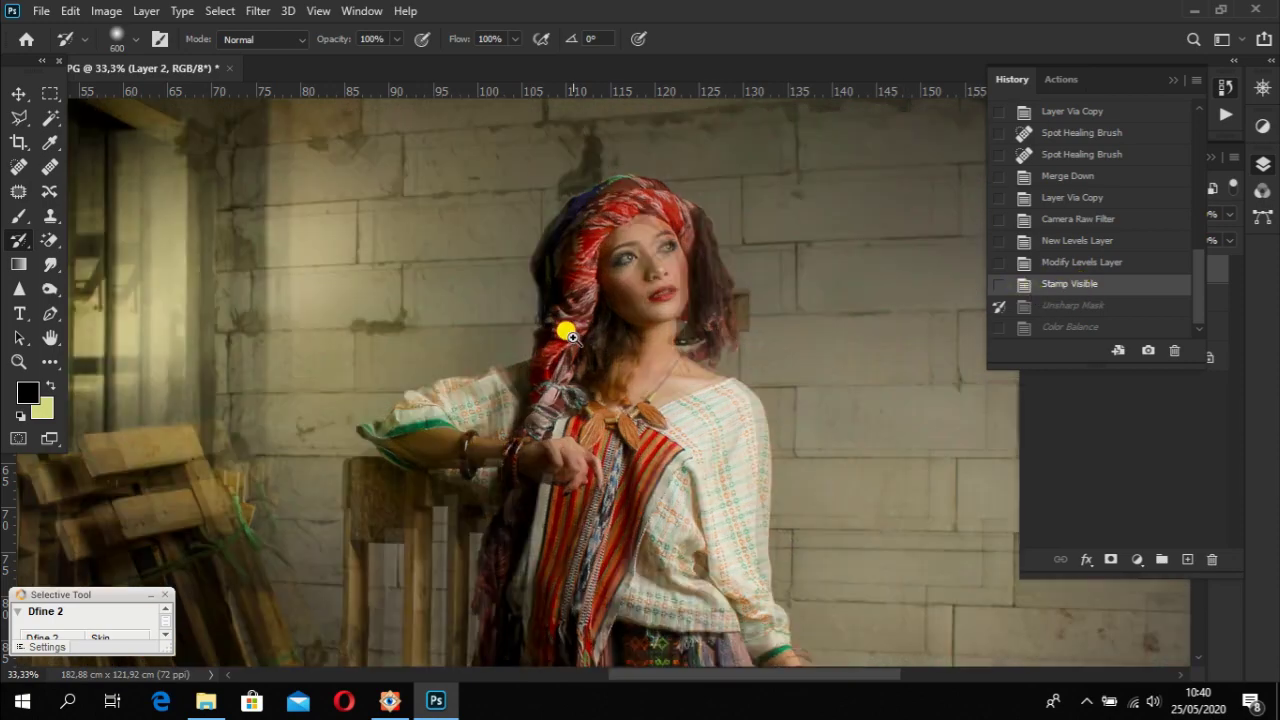
- Paint the sharpening over the hanging scarf and the blouse's bent sleeve with the History Brush at size 300 and 85% opacity
click(566, 334)
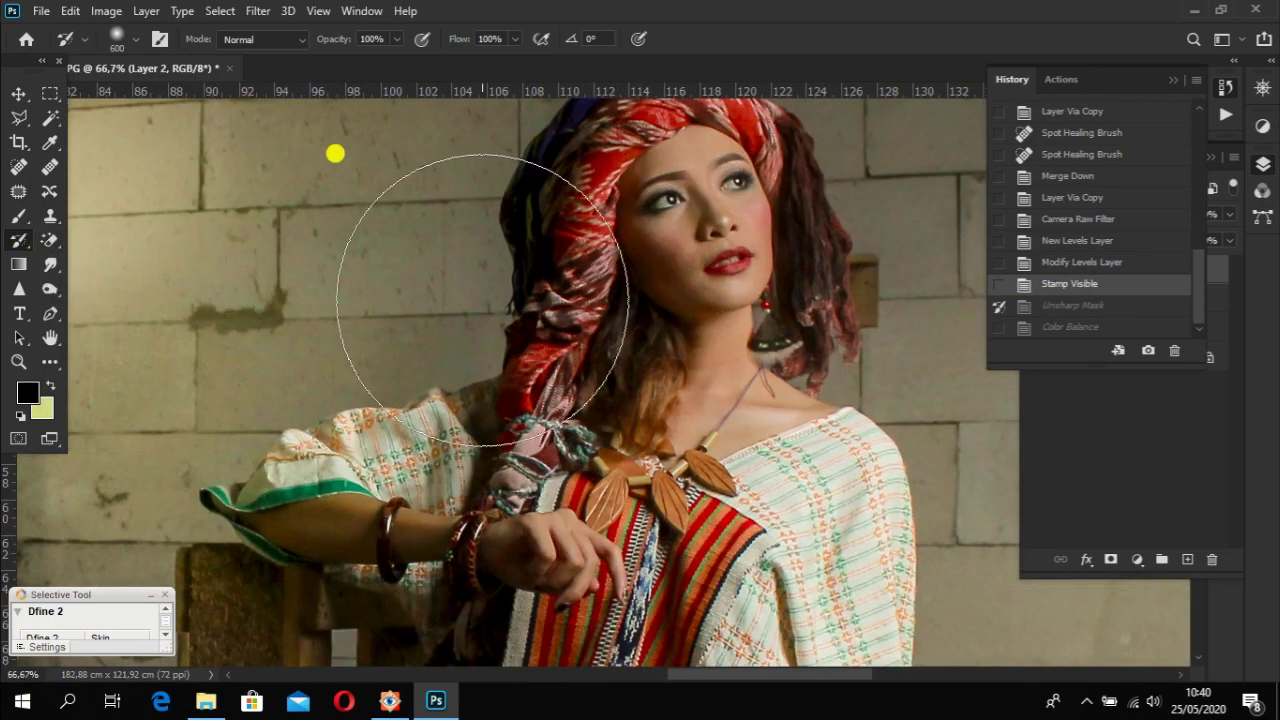
key(bracketleft)
key(bracketleft)
key(bracketleft)
key(bracketleft)
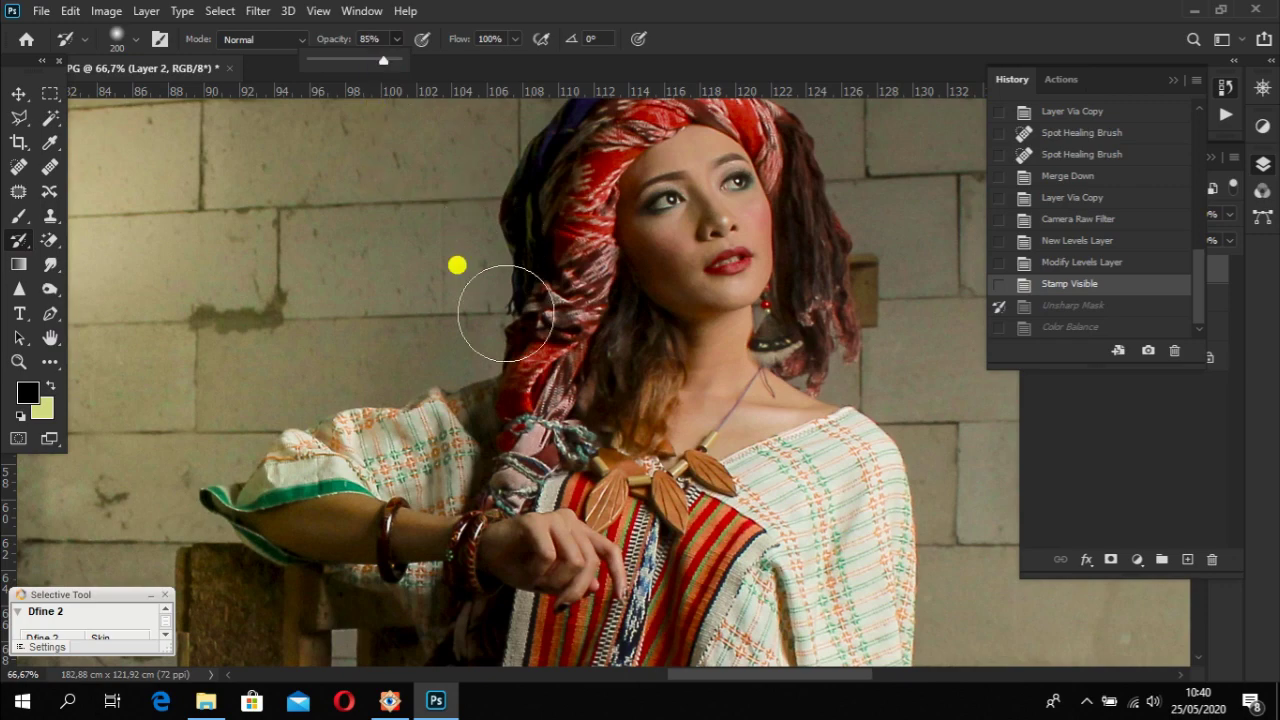
key(bracketright)
key(bracketright)
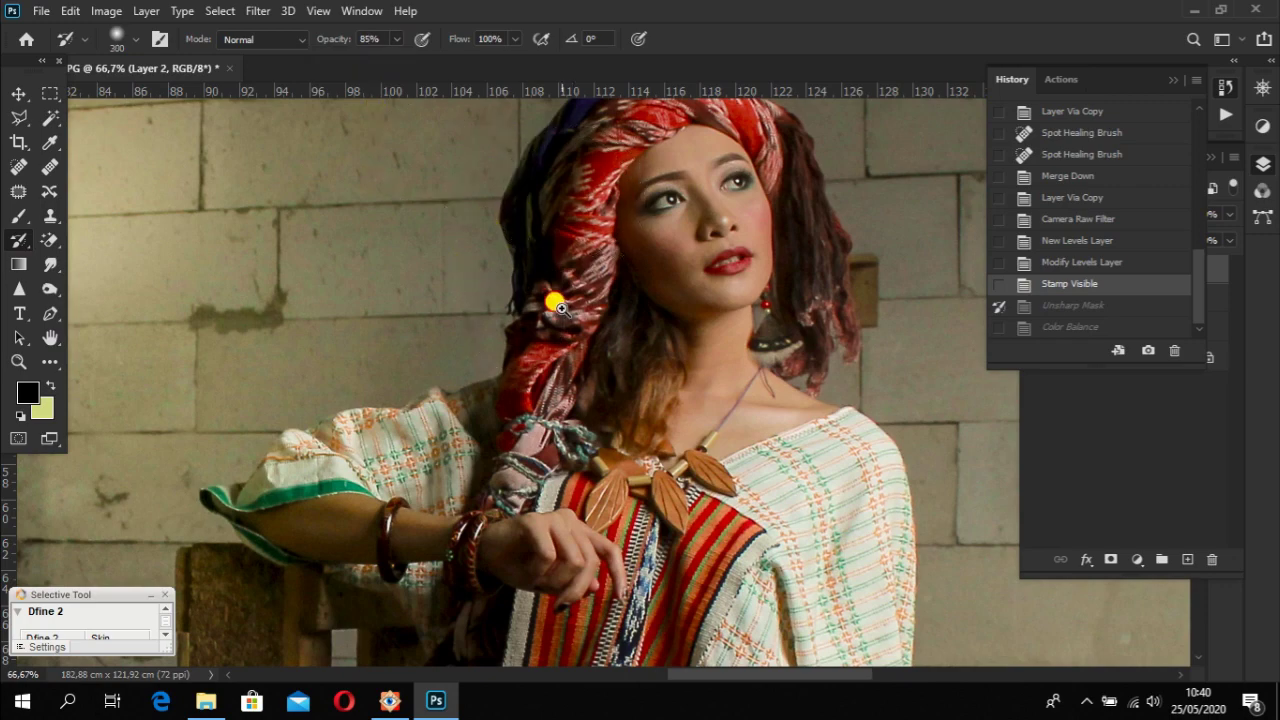
scroll(551, 292, up, 1)
drag(607, 370, 566, 217)
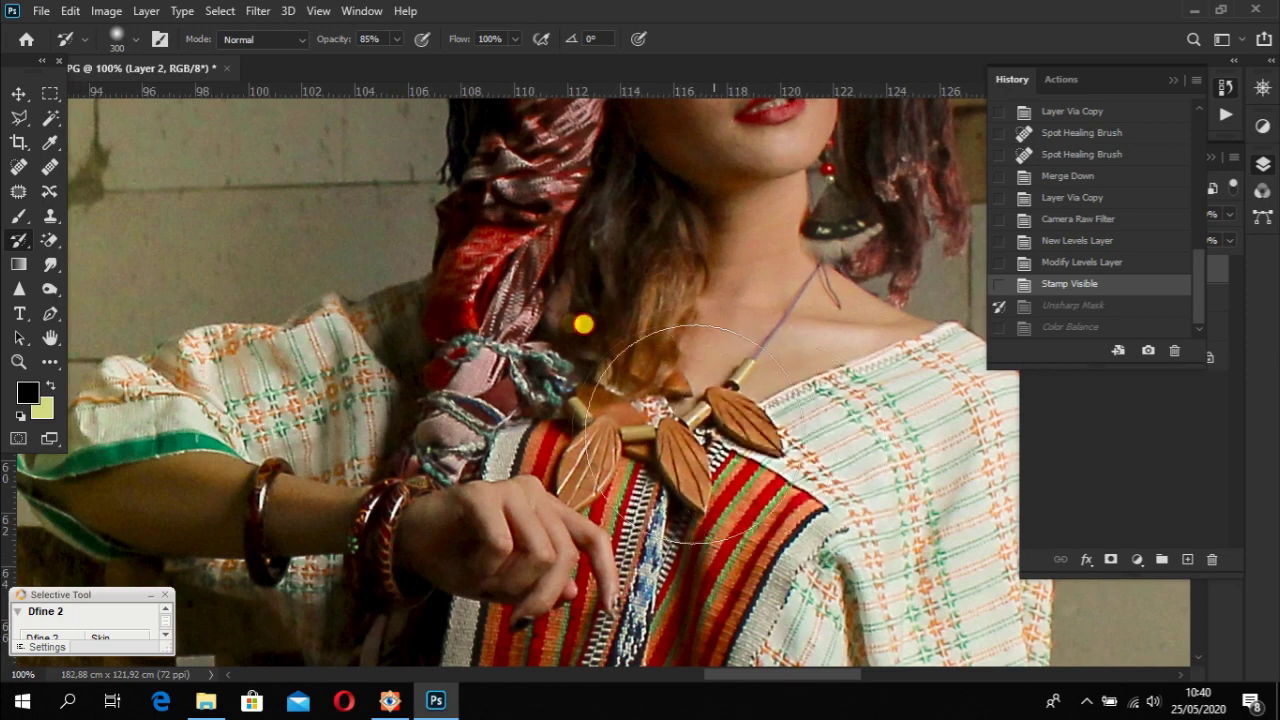
mouse_move(548, 362)
mouse_down()
mouse_move(543, 243)
mouse_move(520, 300)
mouse_up()
drag(520, 300, 560, 276)
mouse_move(445, 330)
mouse_down()
mouse_move(430, 500)
mouse_move(398, 511)
mouse_move(410, 520)
mouse_up()
- Paint the sharpening over the blouse's other sleeve and front and the striped woven sash with the History Brush
drag(817, 475, 624, 322)
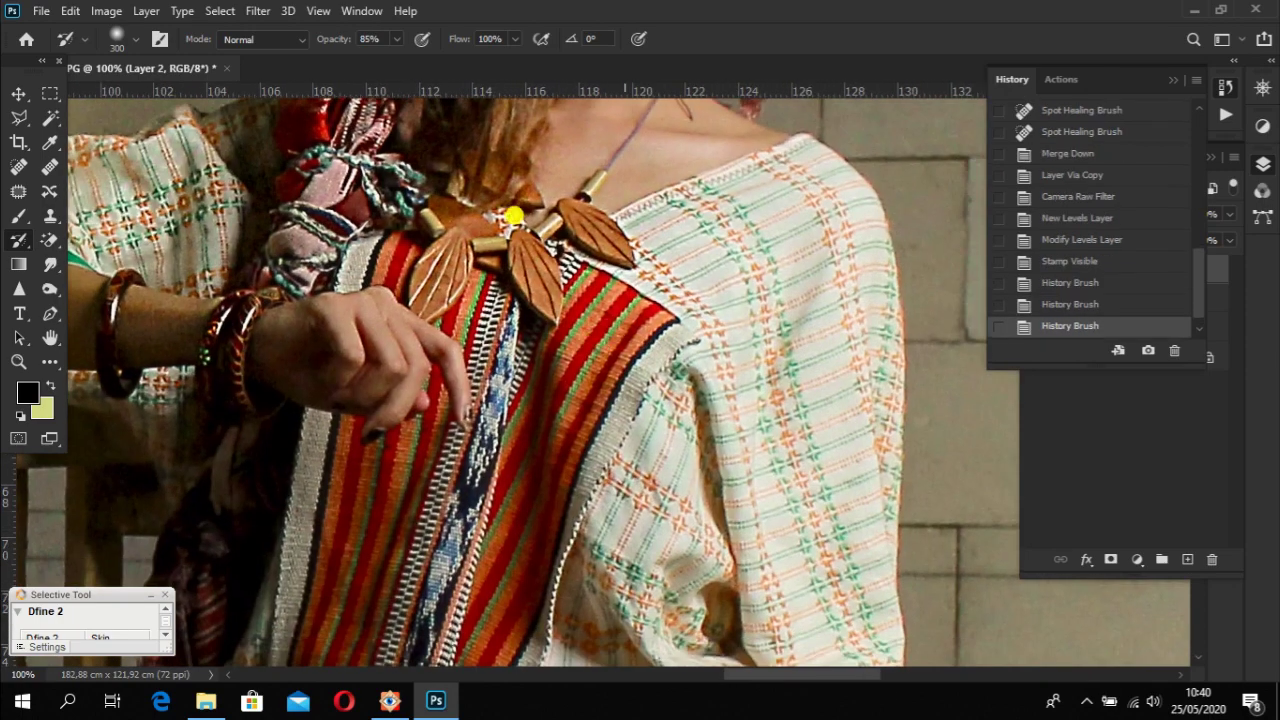
mouse_move(830, 220)
mouse_down()
mouse_move(774, 287)
mouse_move(780, 470)
mouse_up()
mouse_move(780, 470)
mouse_down()
mouse_move(814, 304)
mouse_move(805, 270)
mouse_up()
mouse_move(634, 99)
mouse_down()
mouse_move(545, 208)
mouse_move(567, 432)
mouse_move(388, 160)
mouse_move(213, 355)
mouse_move(140, 175)
mouse_up()
mouse_move(507, 260)
mouse_down()
mouse_move(474, 106)
mouse_move(586, 194)
mouse_move(714, 423)
mouse_move(650, 192)
mouse_move(509, 163)
mouse_move(237, 163)
mouse_move(300, 480)
mouse_up()
- Paint the sharpening down the patterned skirt to its hem with the History Brush
mouse_move(675, 155)
mouse_down()
mouse_move(705, 197)
mouse_move(663, 243)
mouse_move(633, 559)
mouse_up()
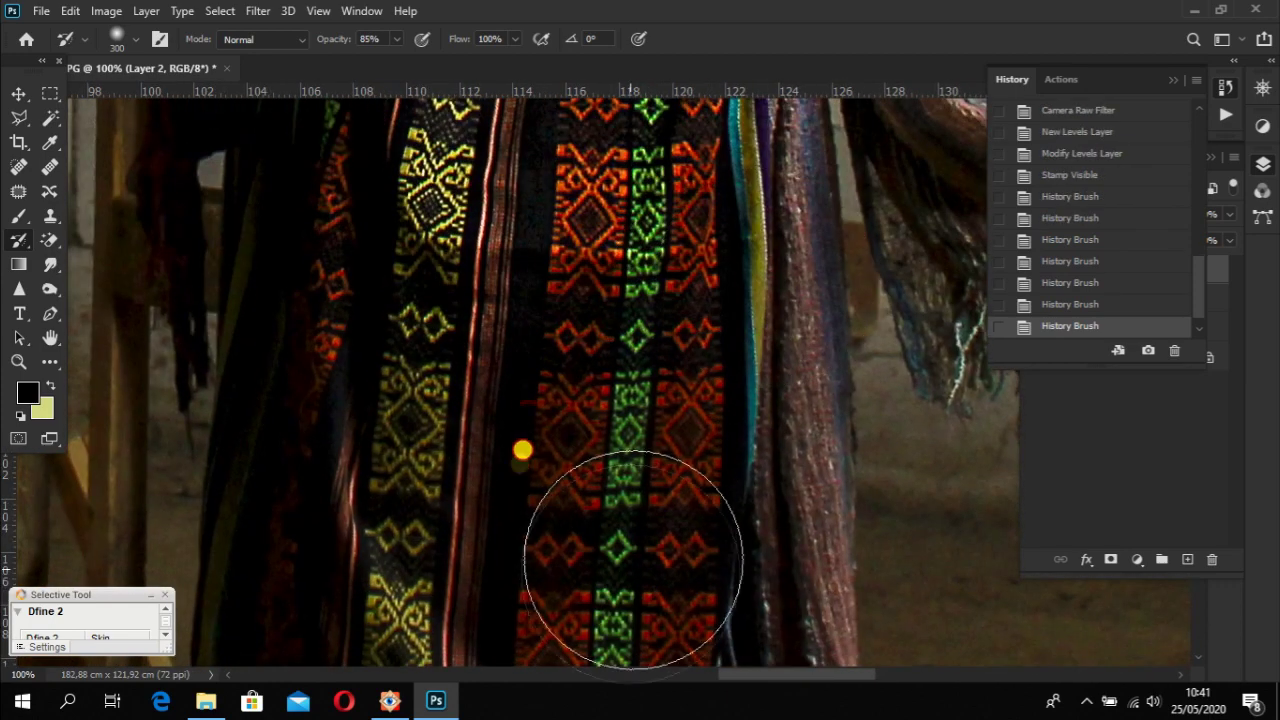
mouse_move(560, 146)
mouse_down()
mouse_move(492, 431)
mouse_move(358, 128)
mouse_move(313, 222)
mouse_move(246, 482)
mouse_move(663, 453)
mouse_up()
ctrl+alt+click(663, 453)
ctrl+alt+click(686, 423)
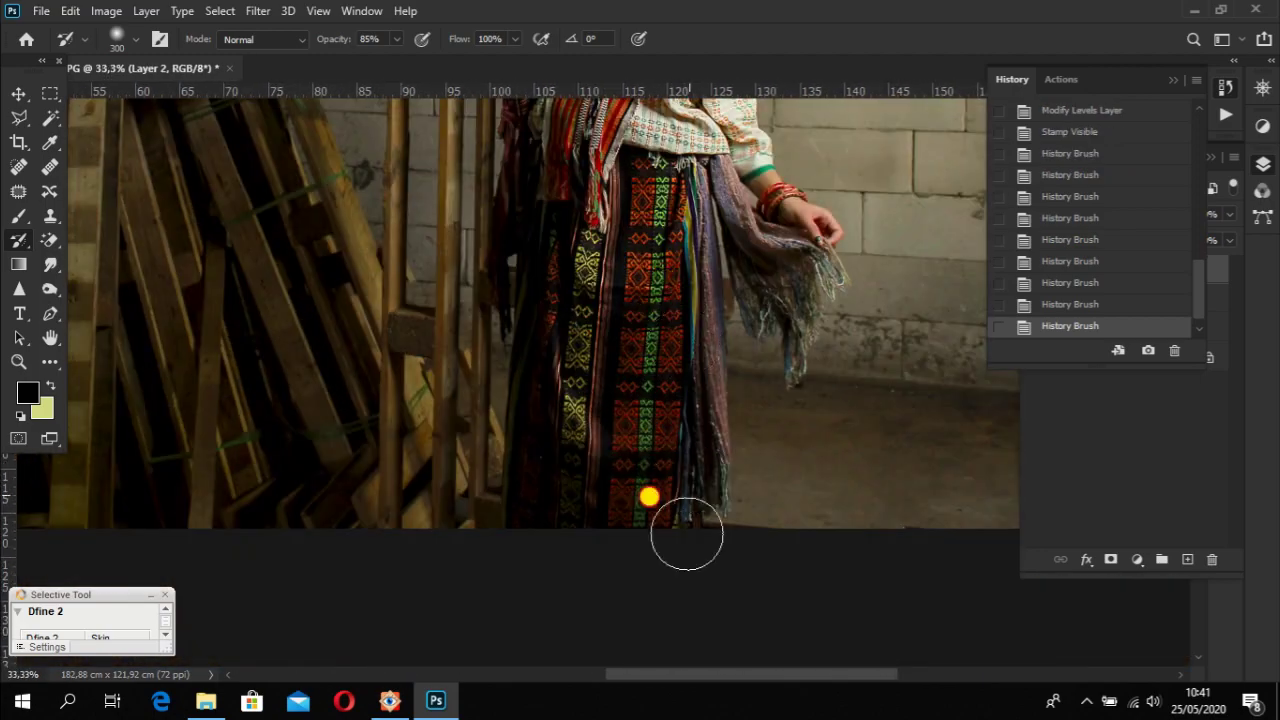
drag(533, 484, 626, 331)
- Reduce the History Brush size to 100 and paint the sharpening over the red bracelets and the headscarf
ctrl+click(764, 289)
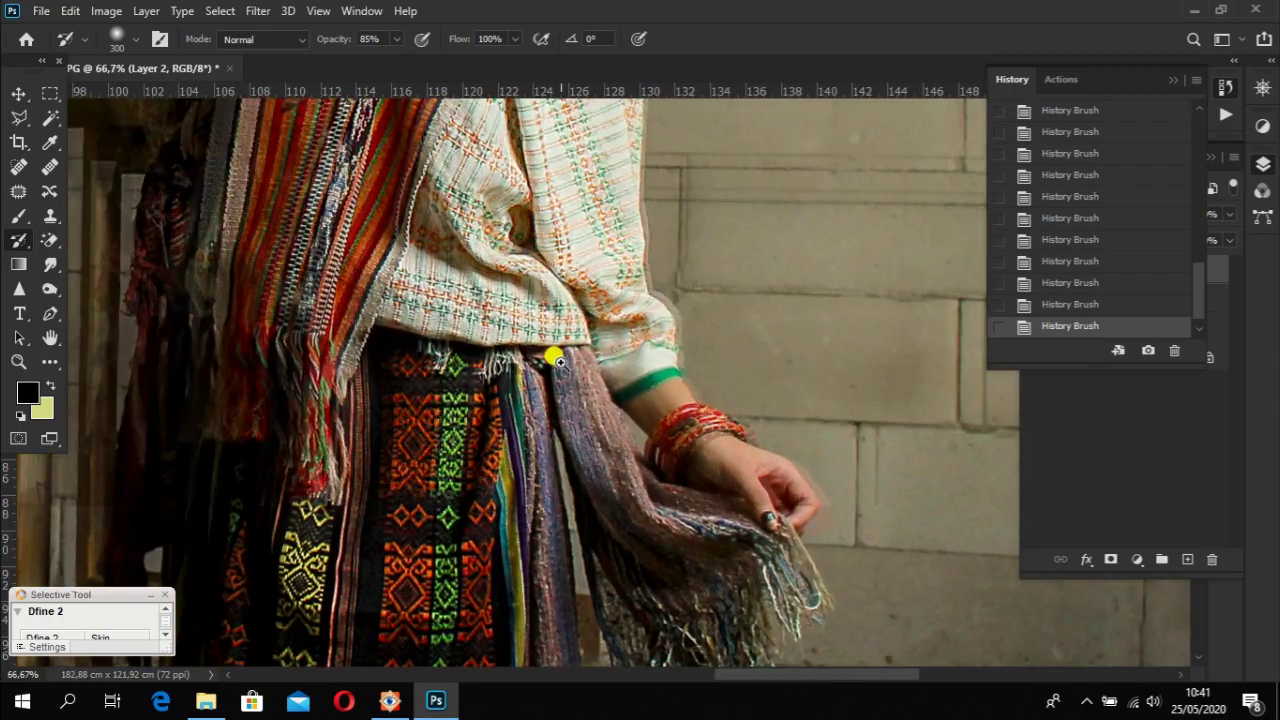
ctrl+click(556, 358)
key(bracketleft)
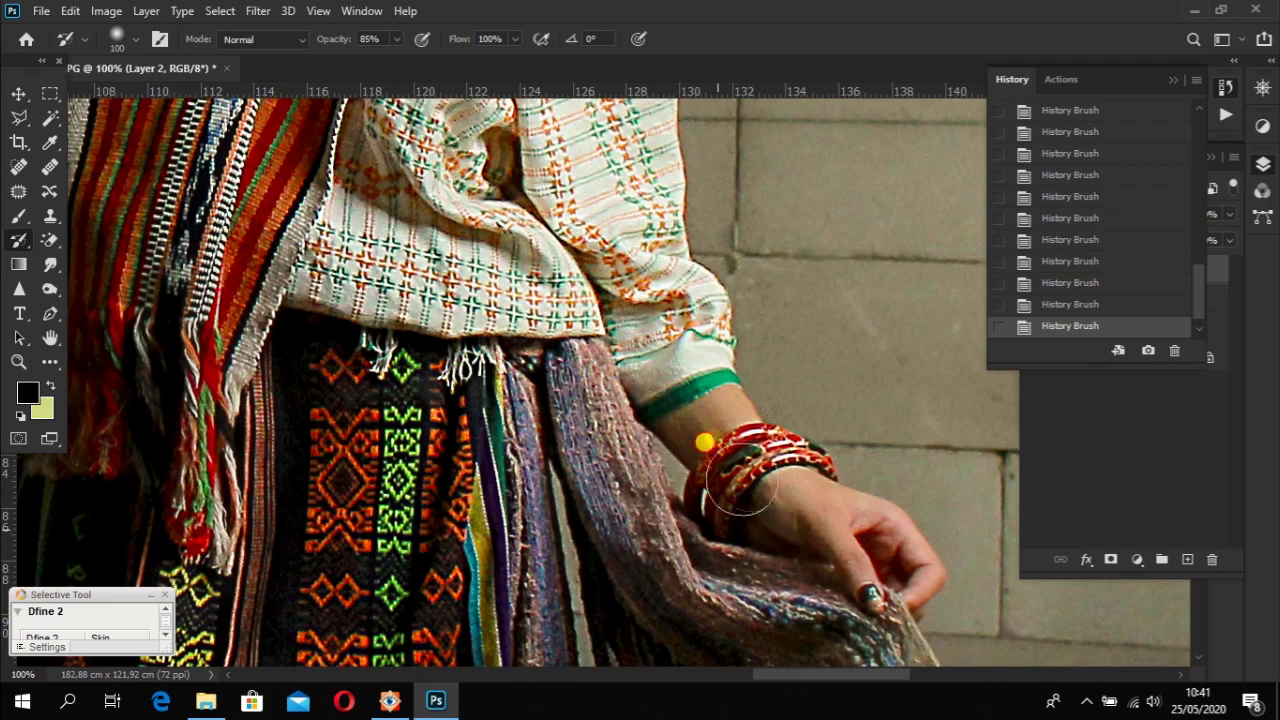
mouse_move(509, 263)
mouse_down()
mouse_move(686, 549)
mouse_move(655, 574)
mouse_up()
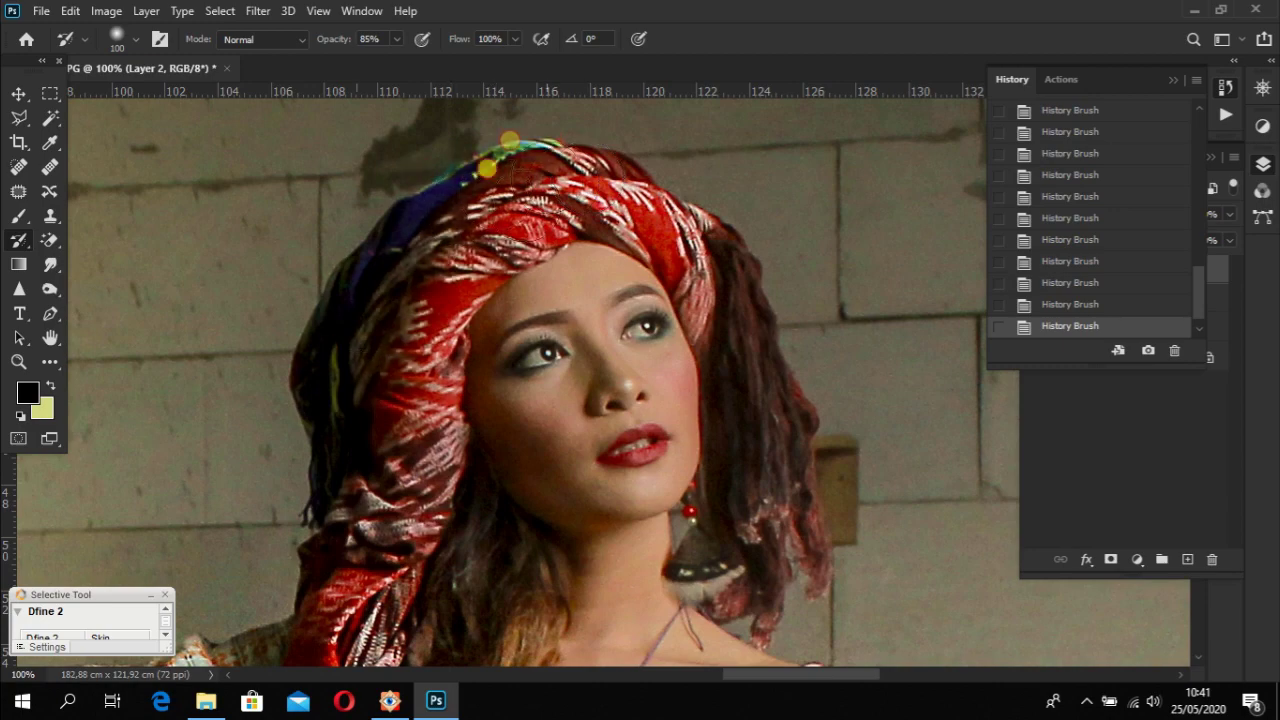
drag(377, 480, 480, 69)
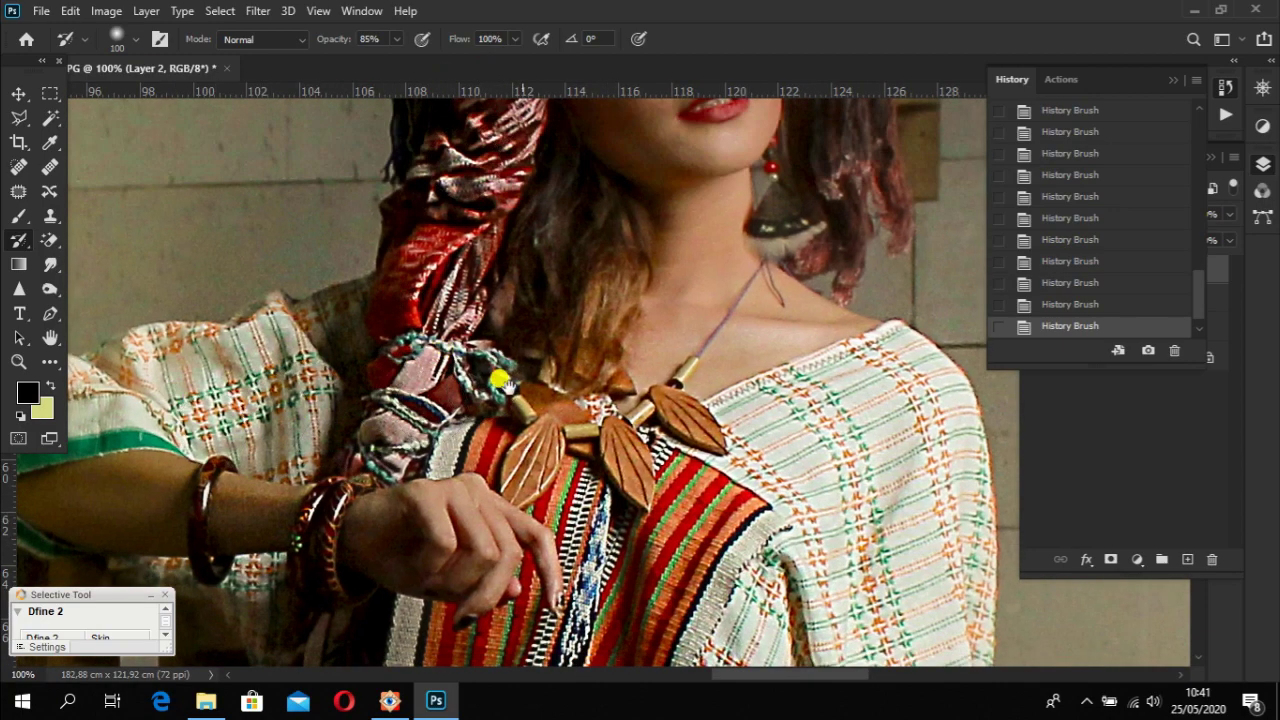
scroll(443, 348, down, 4)
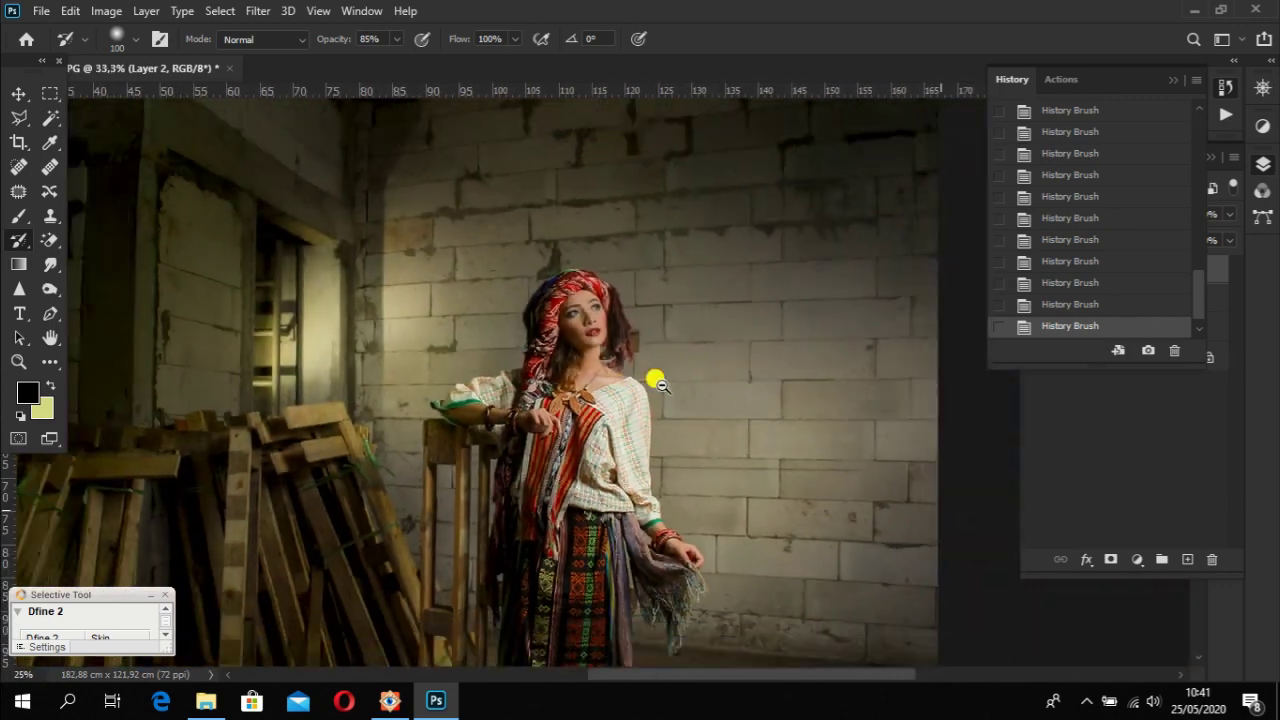
scroll(658, 382, down, 1)
- Hide Layer 2 and stamp the visible layers into a new layer directly above Levels 1
click(1176, 82)
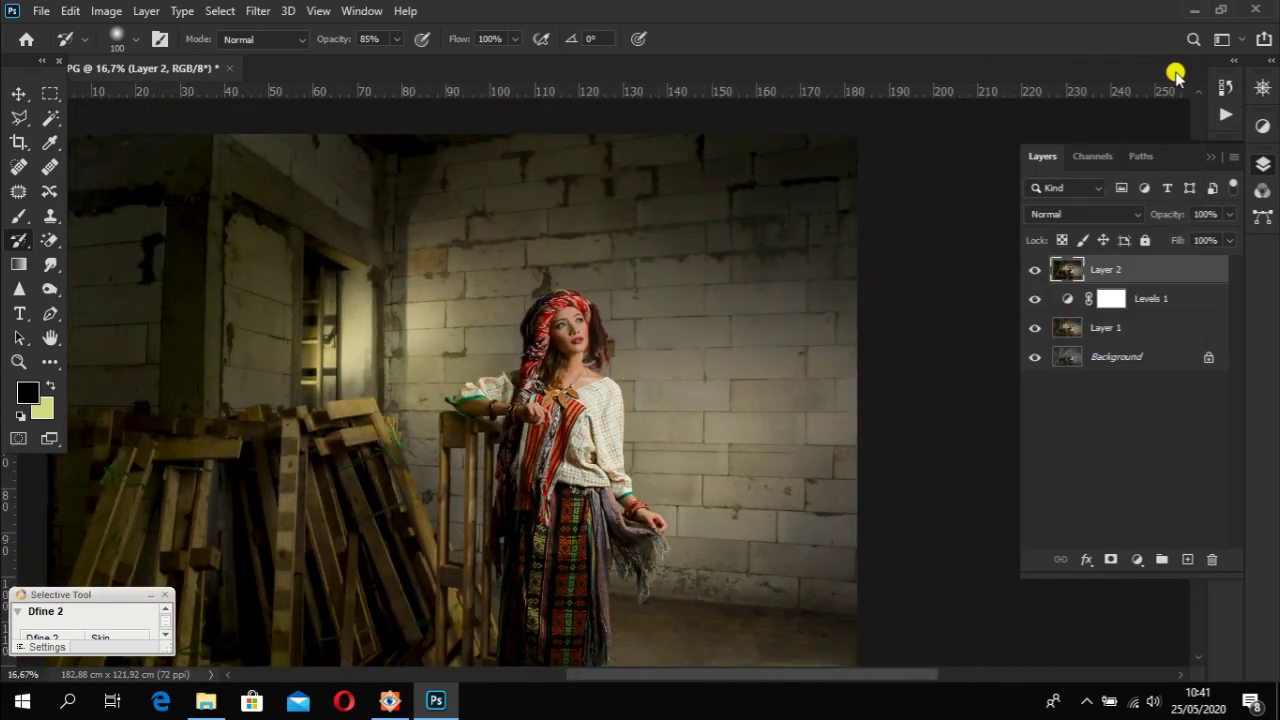
click(1165, 300)
click(1035, 270)
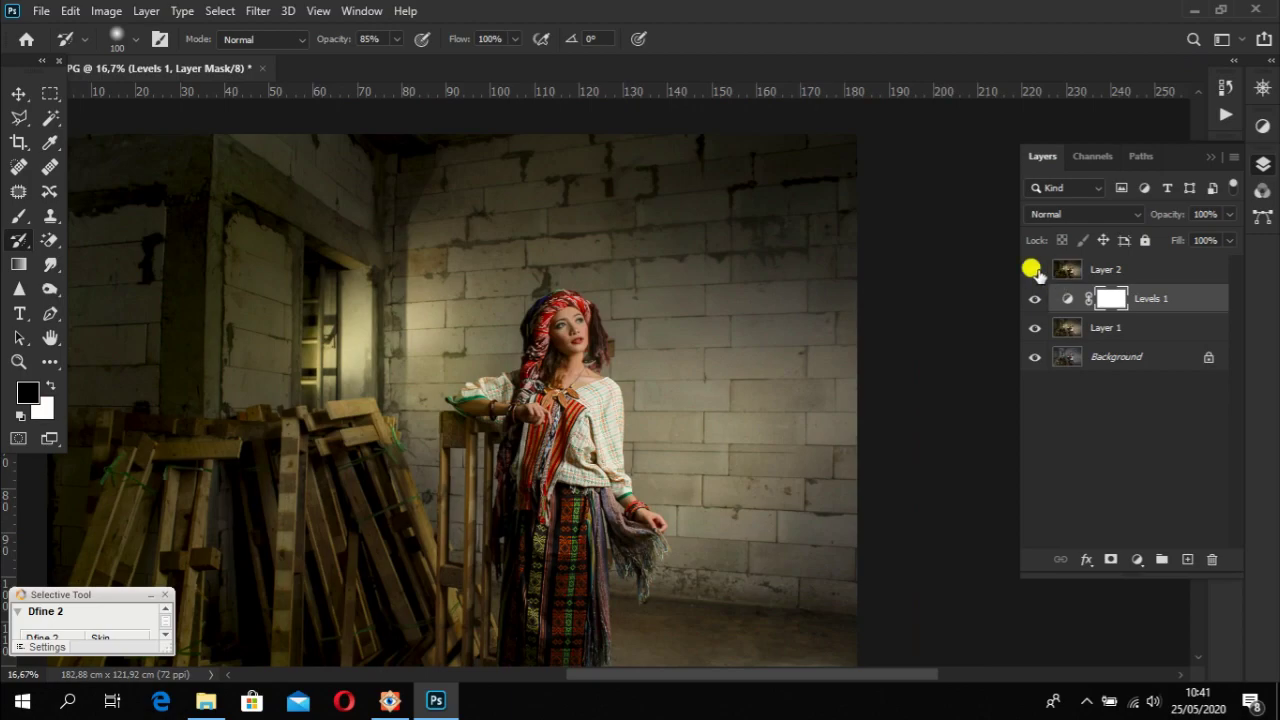
key(ctrl+shift+alt+n)
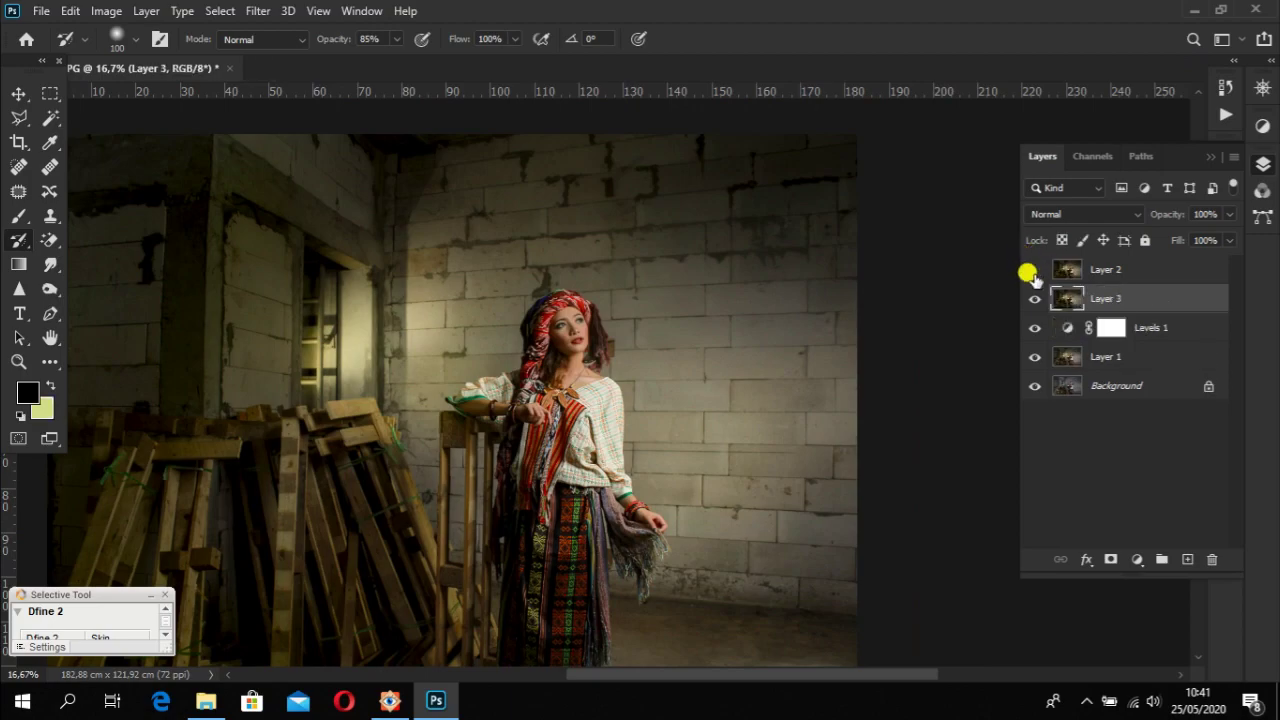
- Compare the blouse, scarf and necklace with and without the sharpened Layer 2 by toggling its visibility
scroll(592, 365, up, 5)
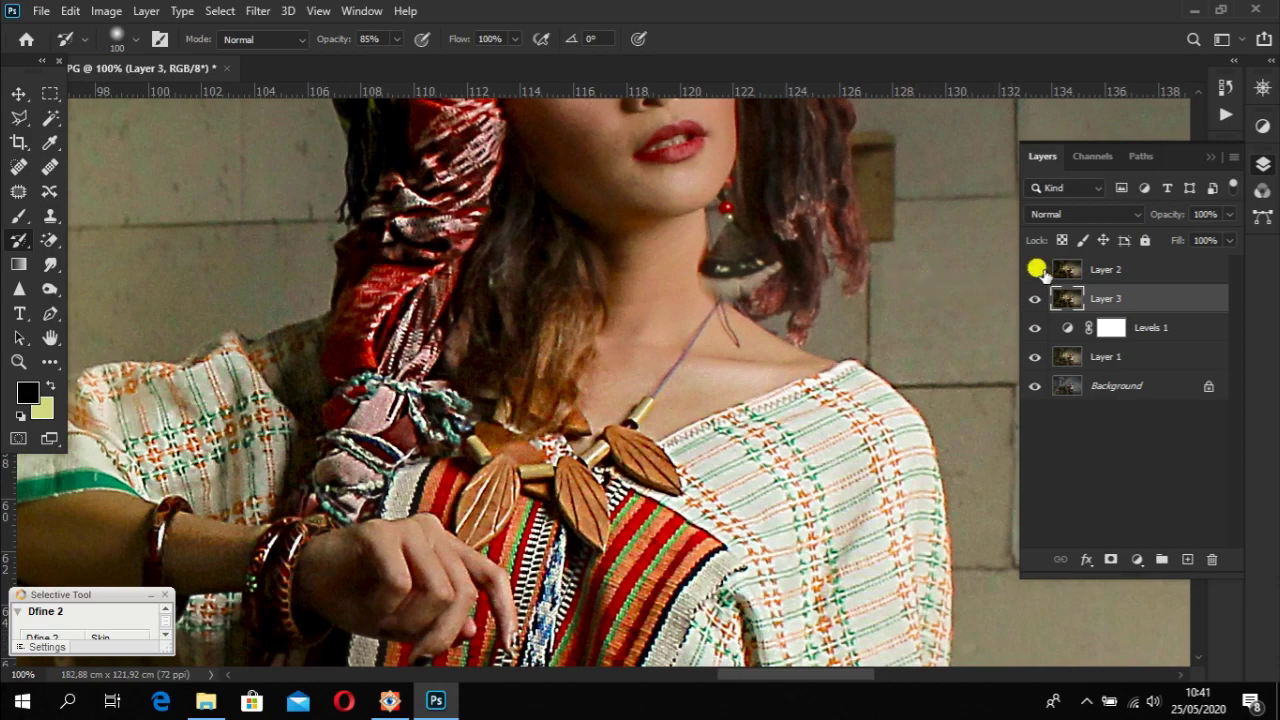
click(1036, 270)
scroll(614, 270, up, 2)
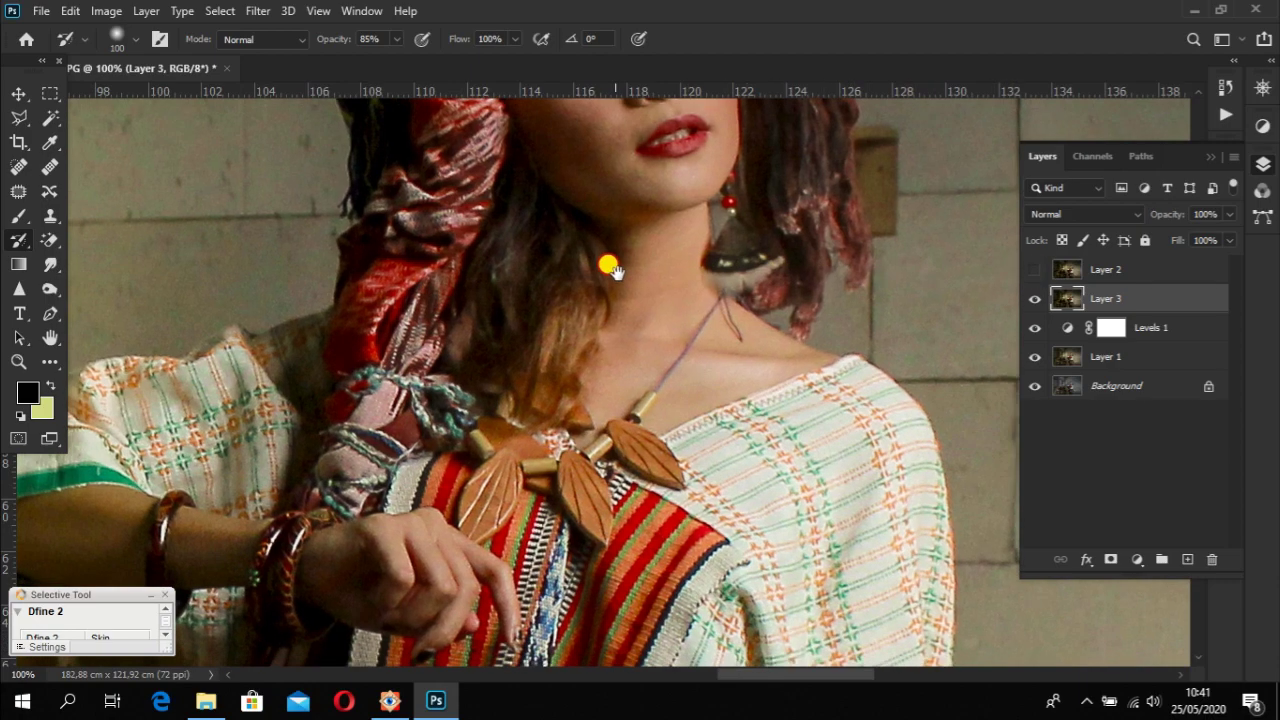
scroll(612, 270, down, 2)
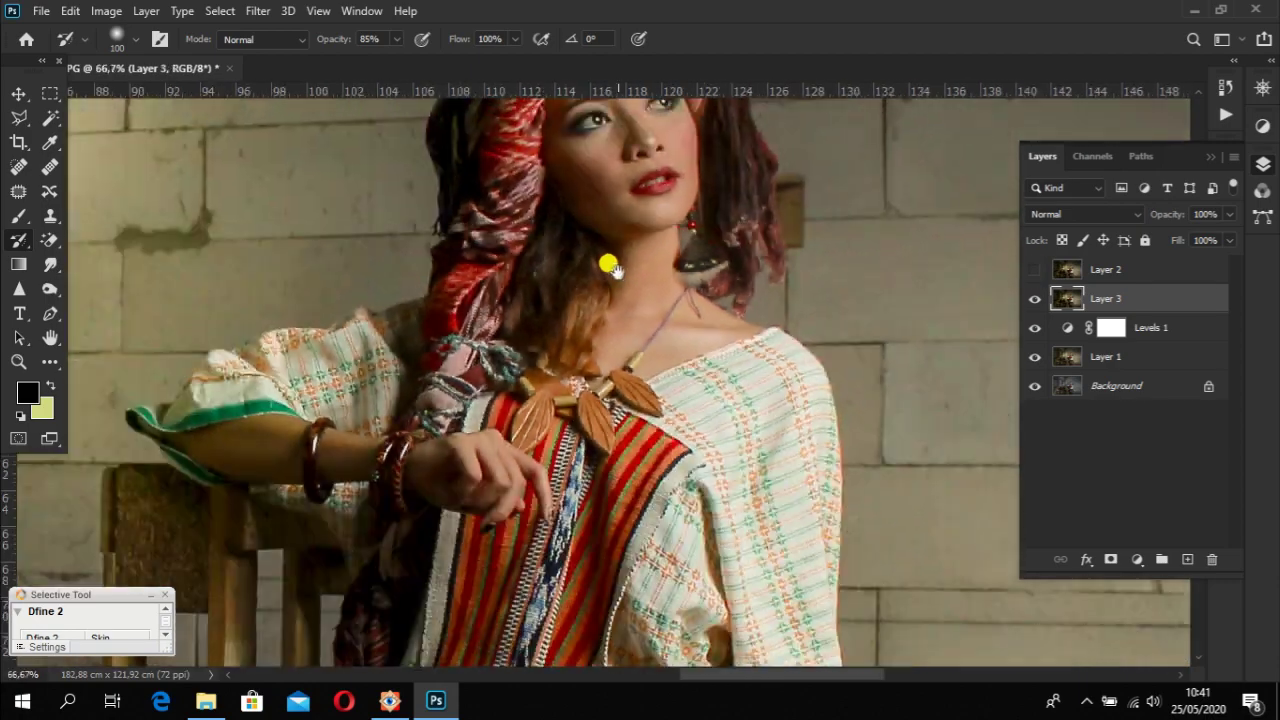
- Compare the face, headscarf and blouse with and without Layer 2, leaving the layer visible over the whole photo
click(1034, 270)
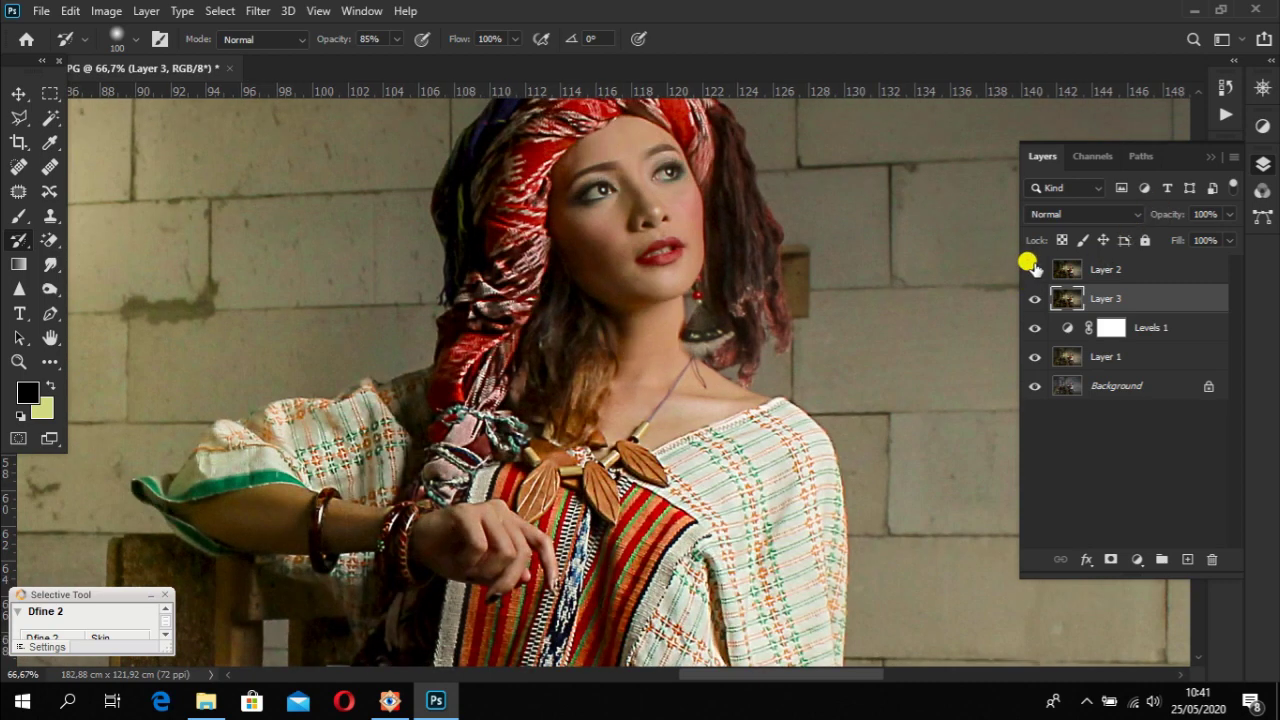
click(1034, 269)
click(1034, 269)
click(1034, 269)
click(1034, 269)
click(1034, 269)
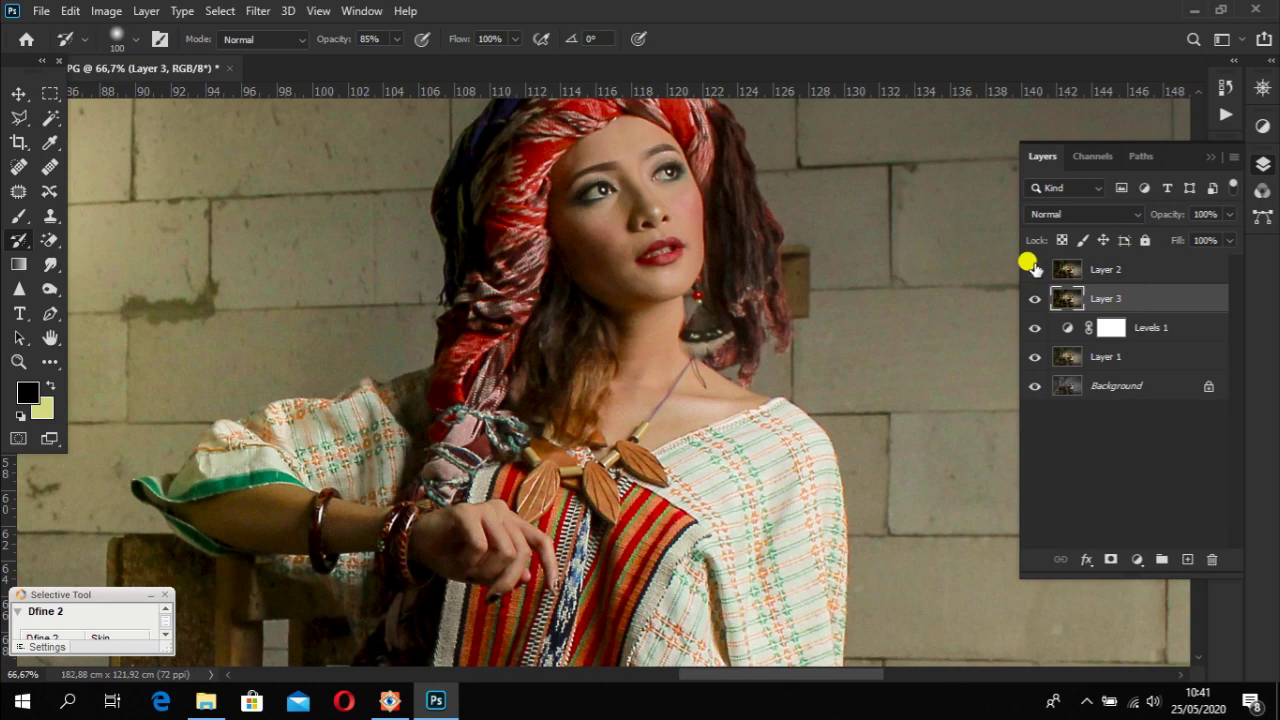
click(1034, 269)
scroll(788, 261, down, 4)
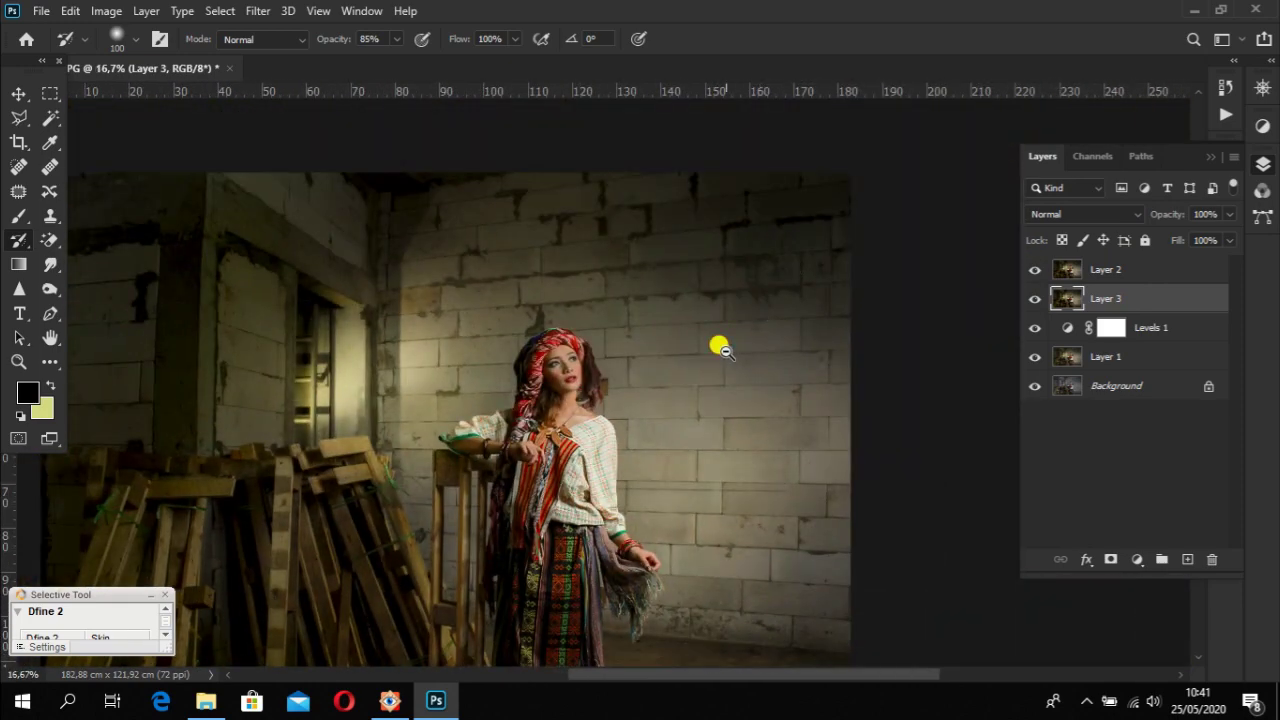
scroll(720, 347, down, 1)
drag(614, 329, 814, 277)
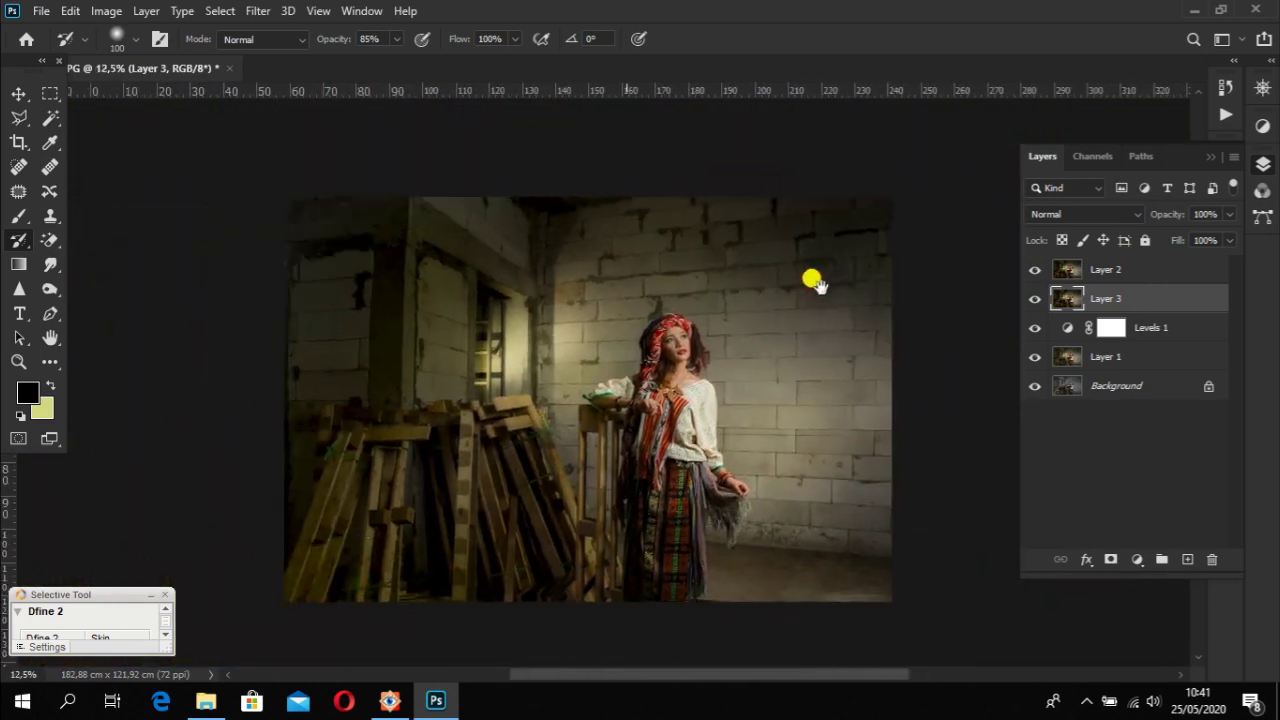
- Save a JPEG copy on the computer as IMG_0604- in the edit 3d folder at Maximum quality 12 with the Baseline ("Standard") format
click(38, 10)
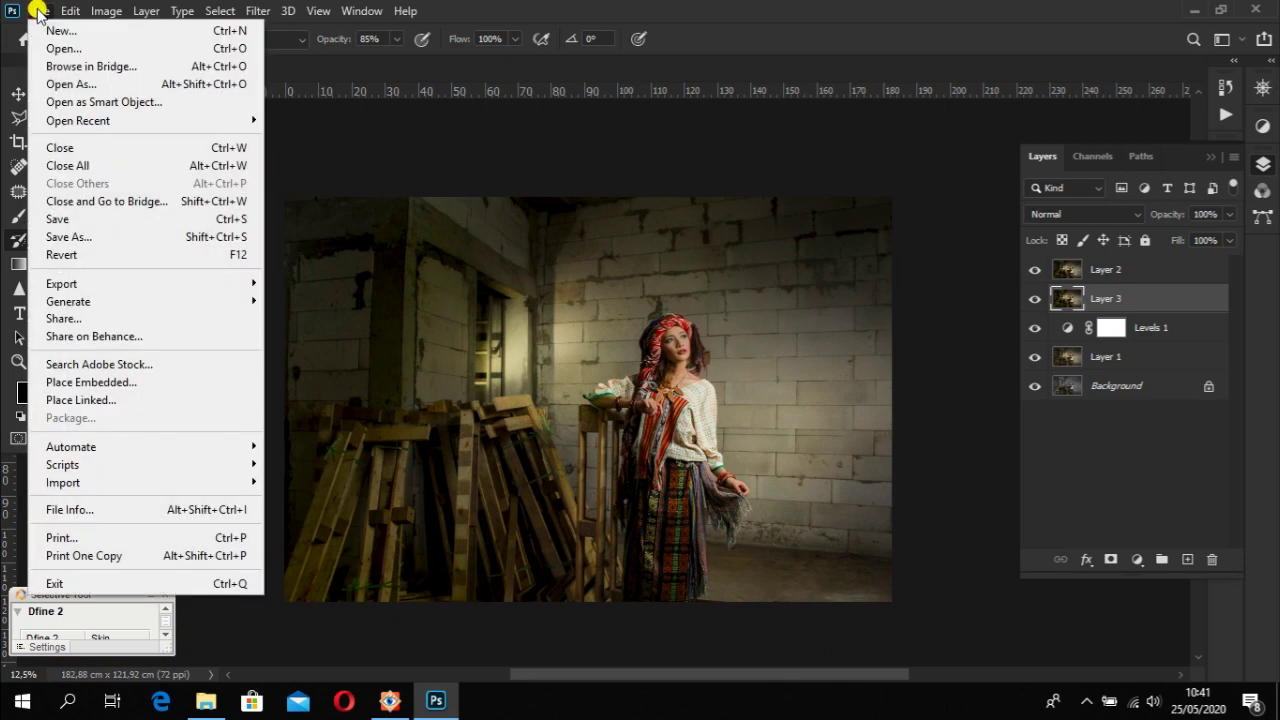
click(105, 235)
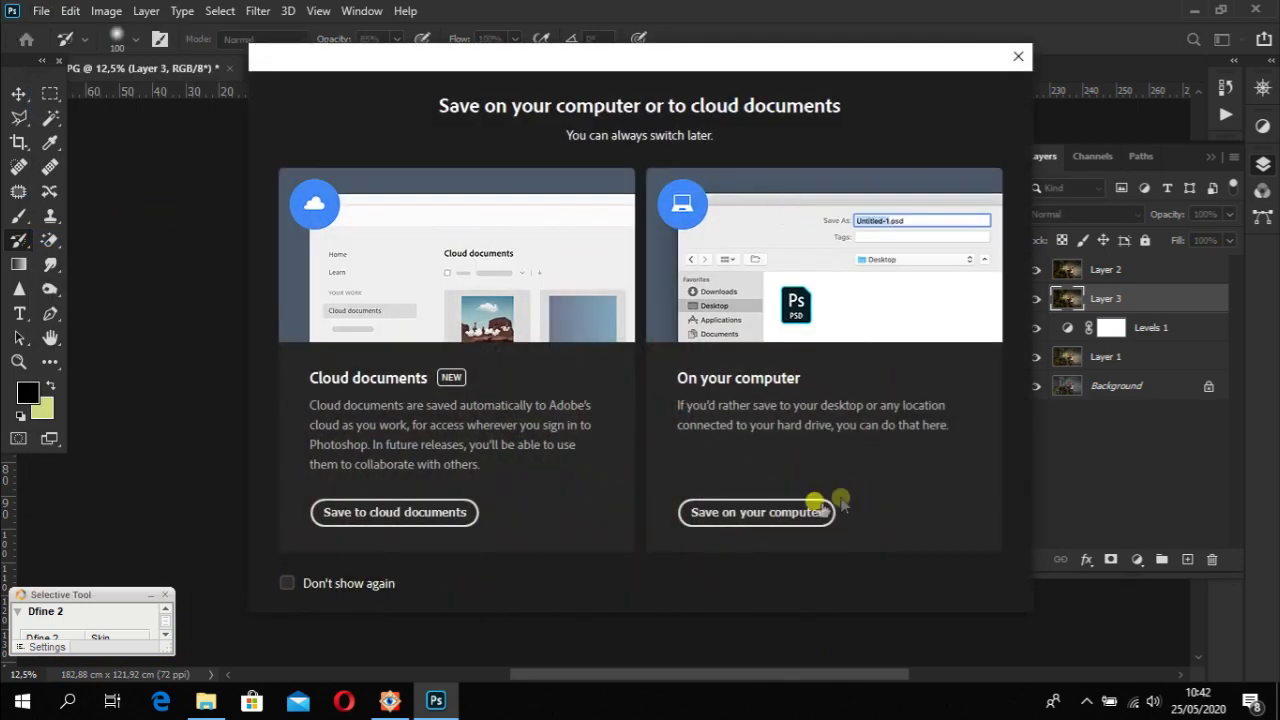
click(792, 512)
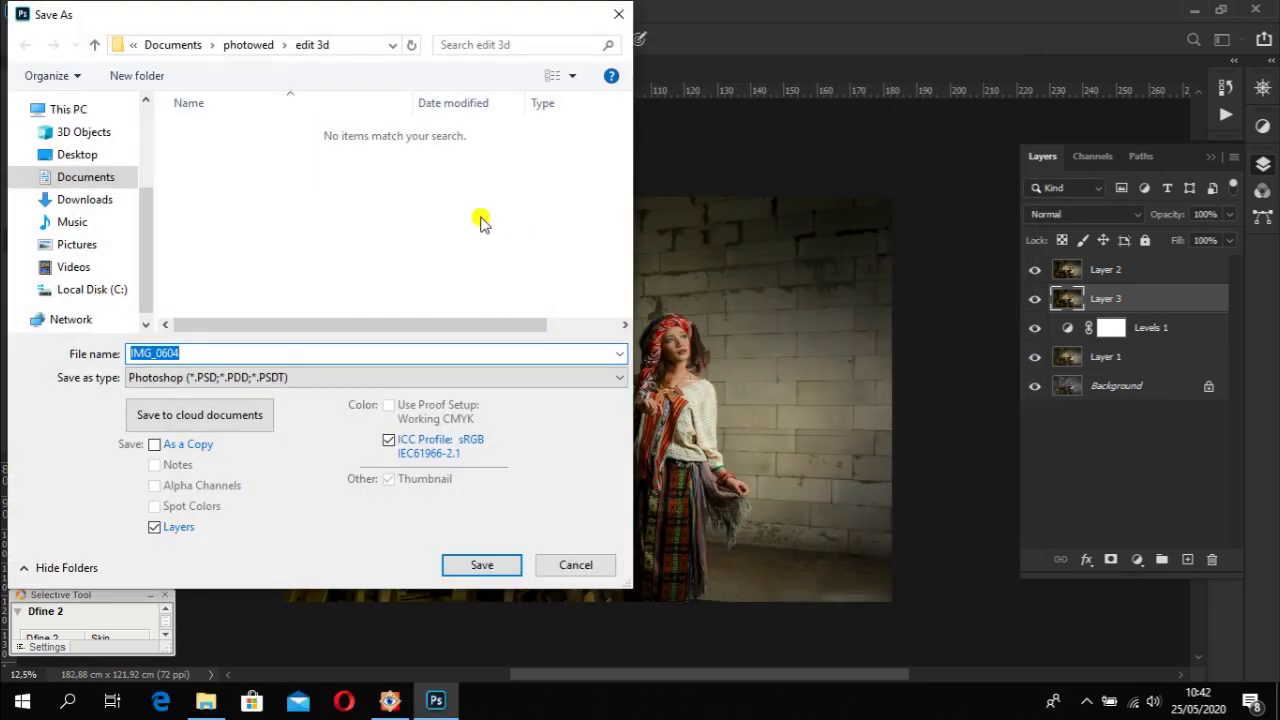
click(334, 382)
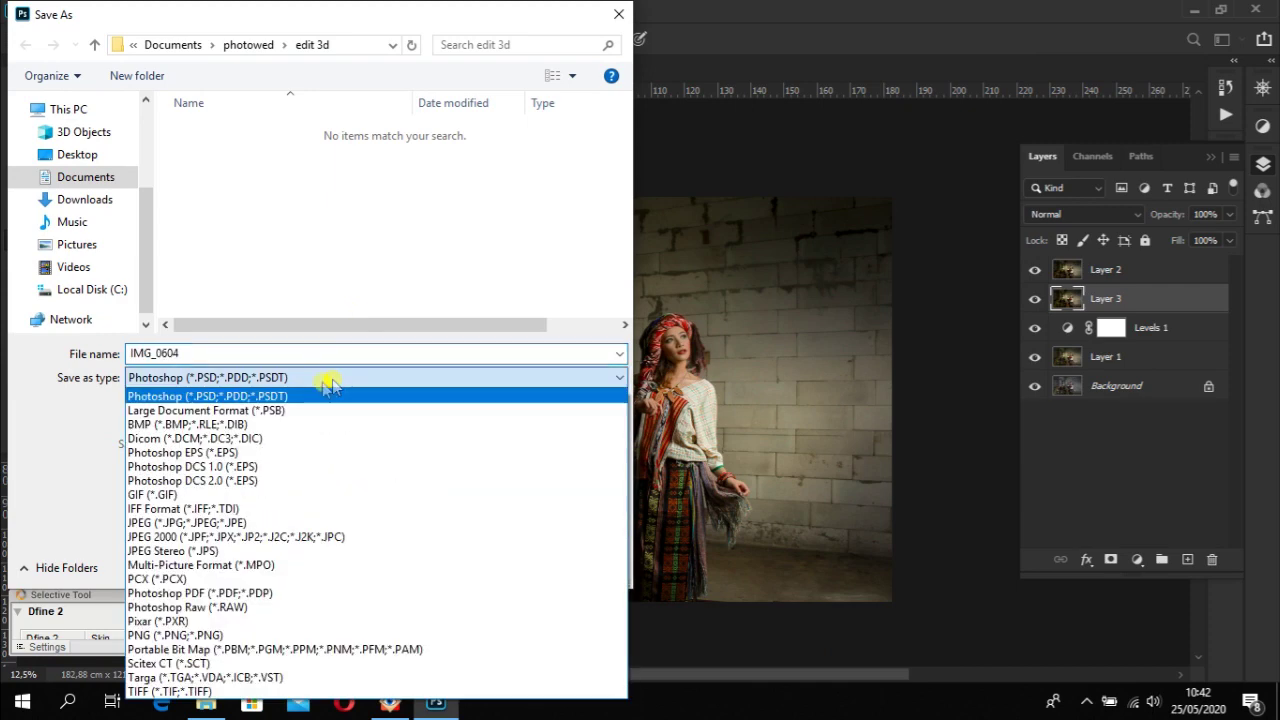
click(278, 509)
double_click(238, 350)
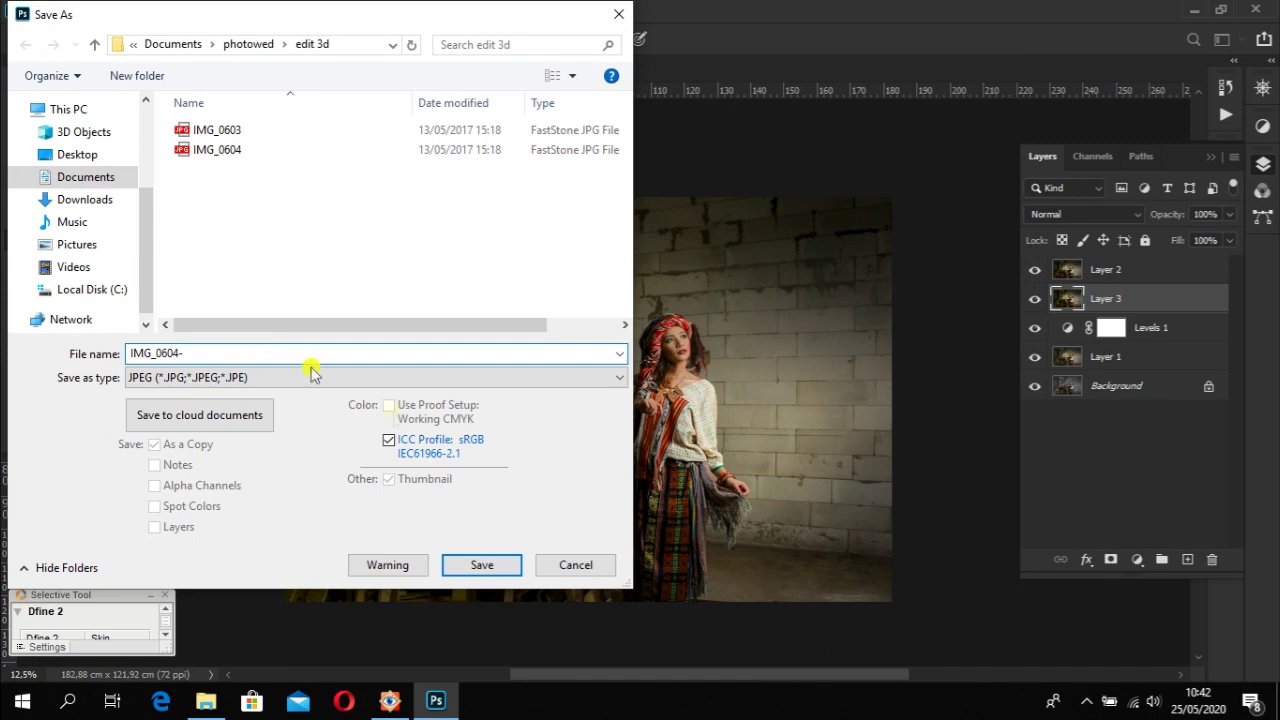
click(491, 567)
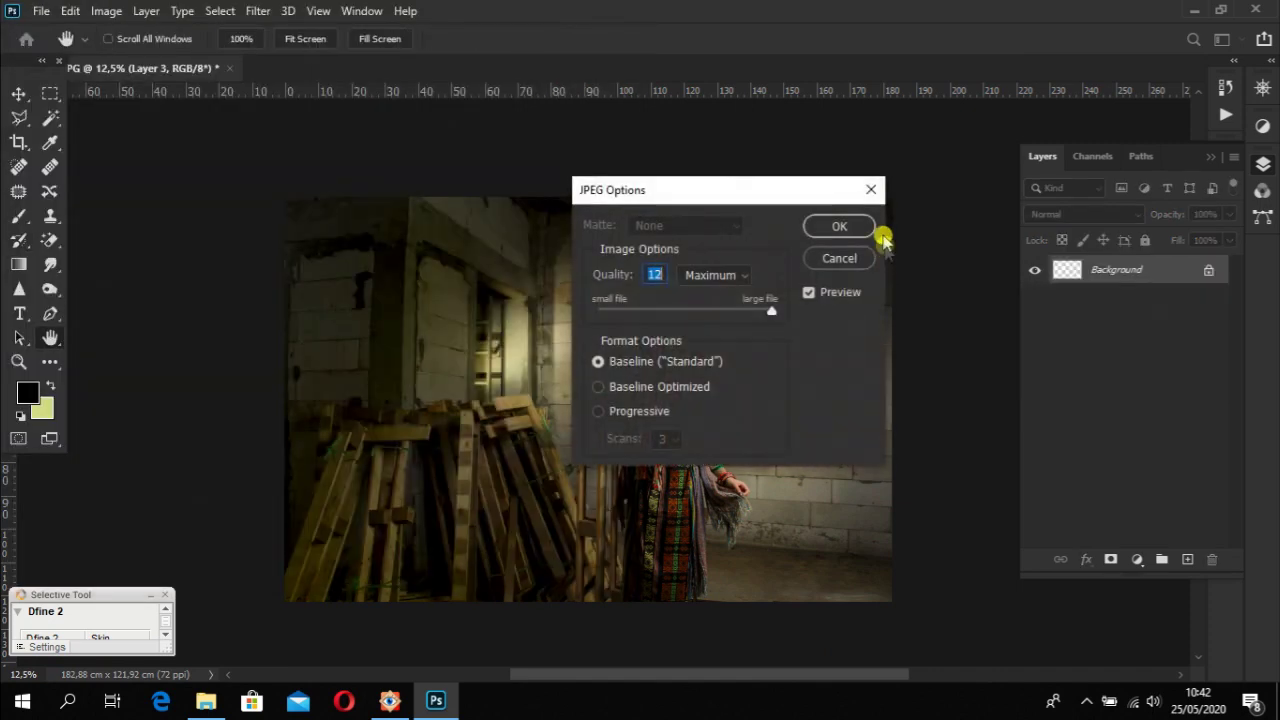
click(860, 227)
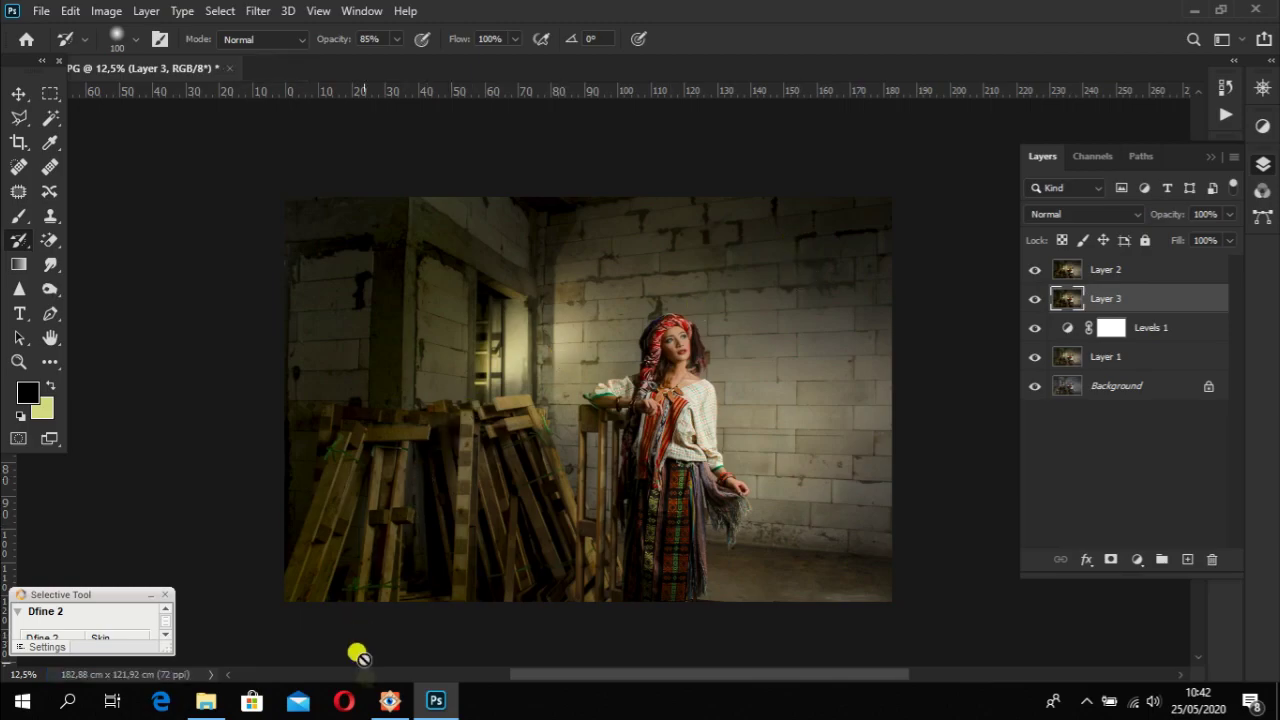
- Switch to the FastStone image viewer and compare the original IMG_0604.JPG with the edited IMG_0604-.jpg in full screen
click(390, 700)
double_click(604, 175)
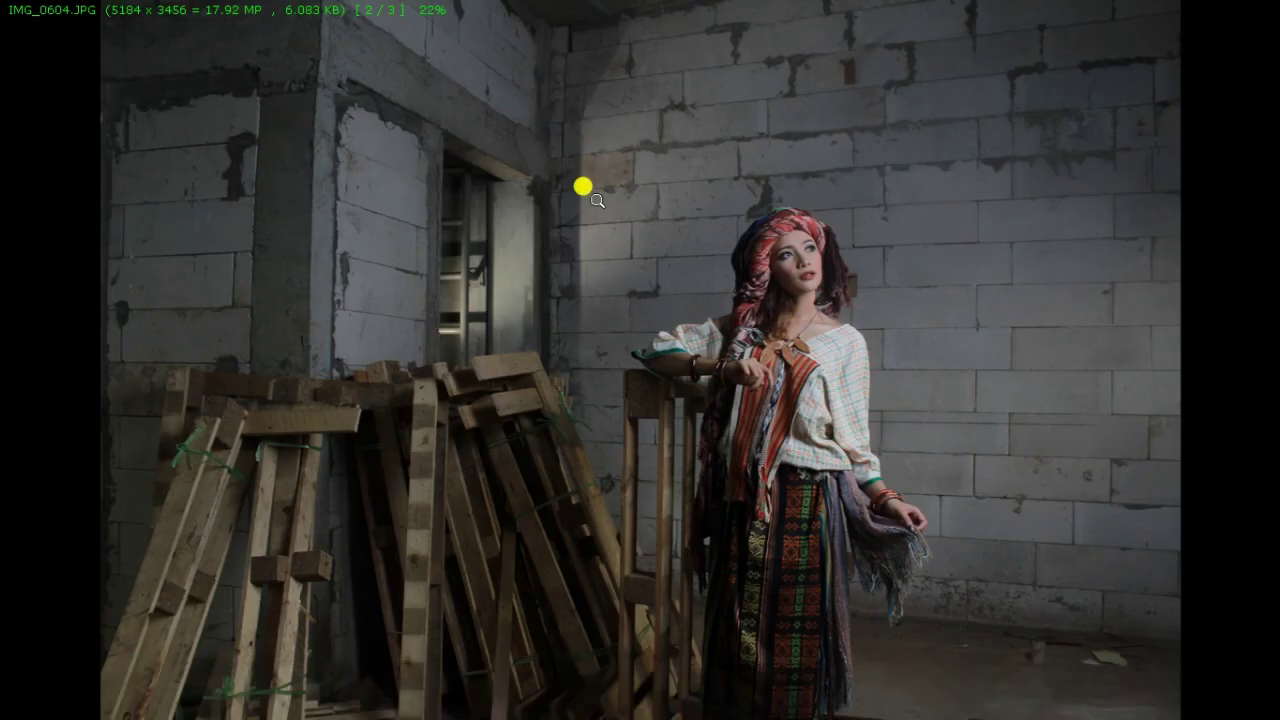
scroll(590, 193, down, 1)
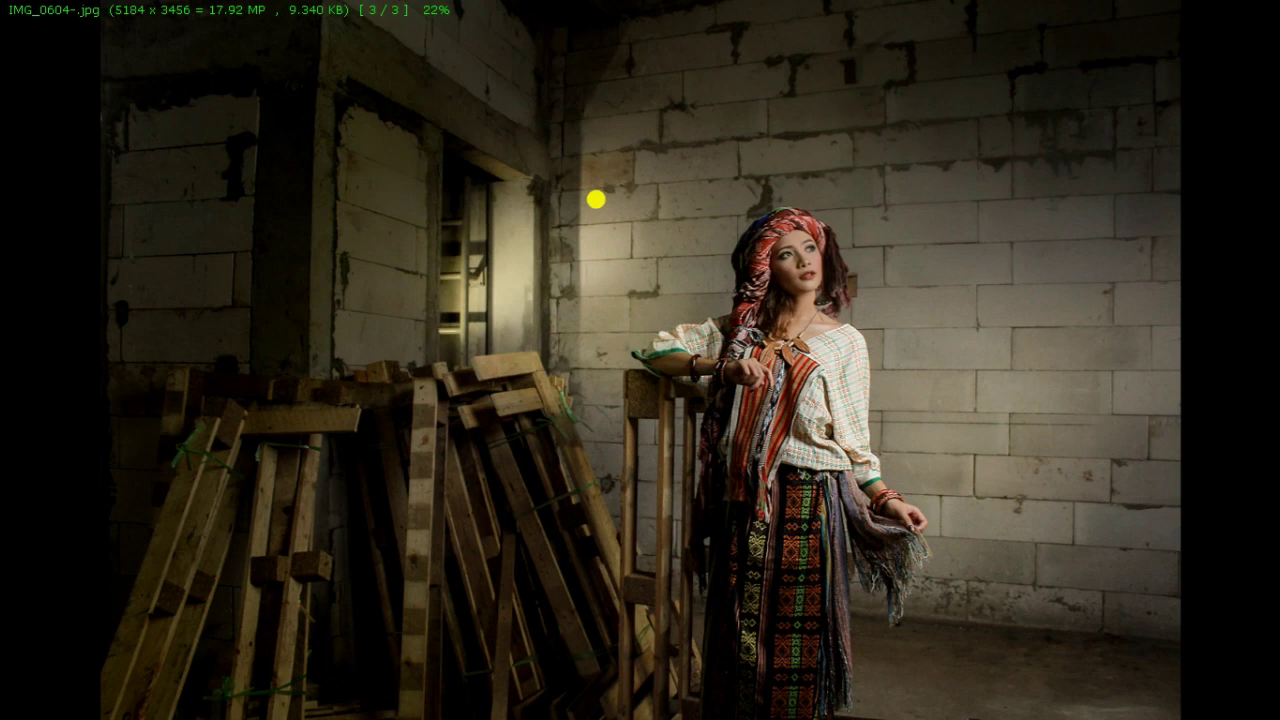